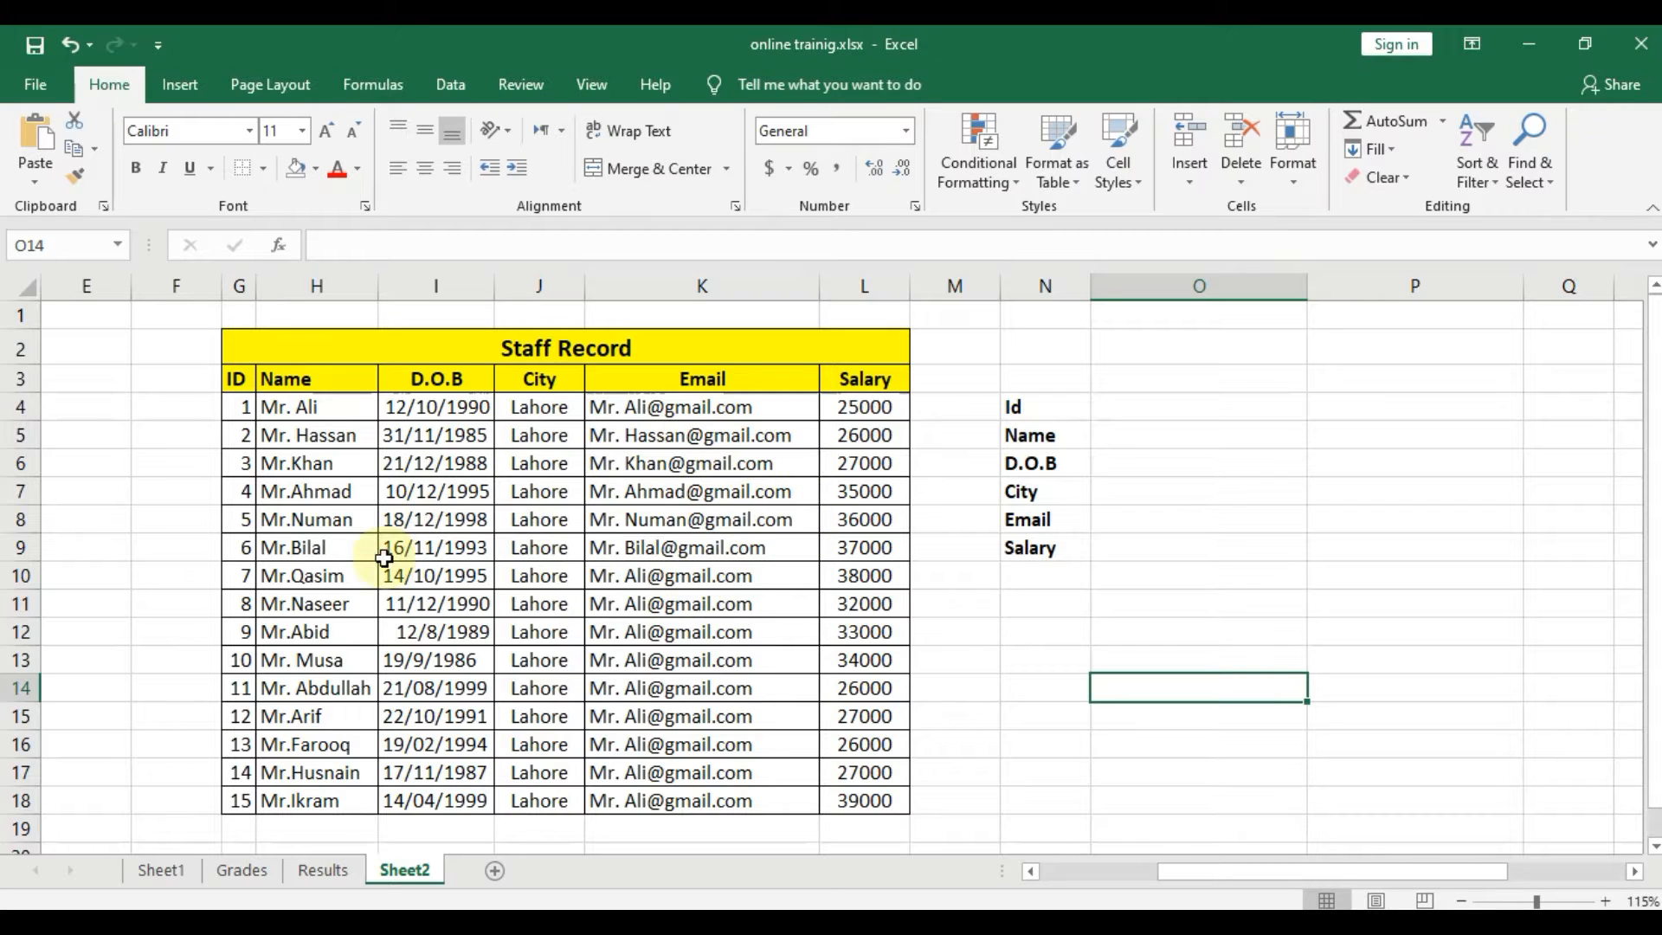
drag(389, 548, 783, 547)
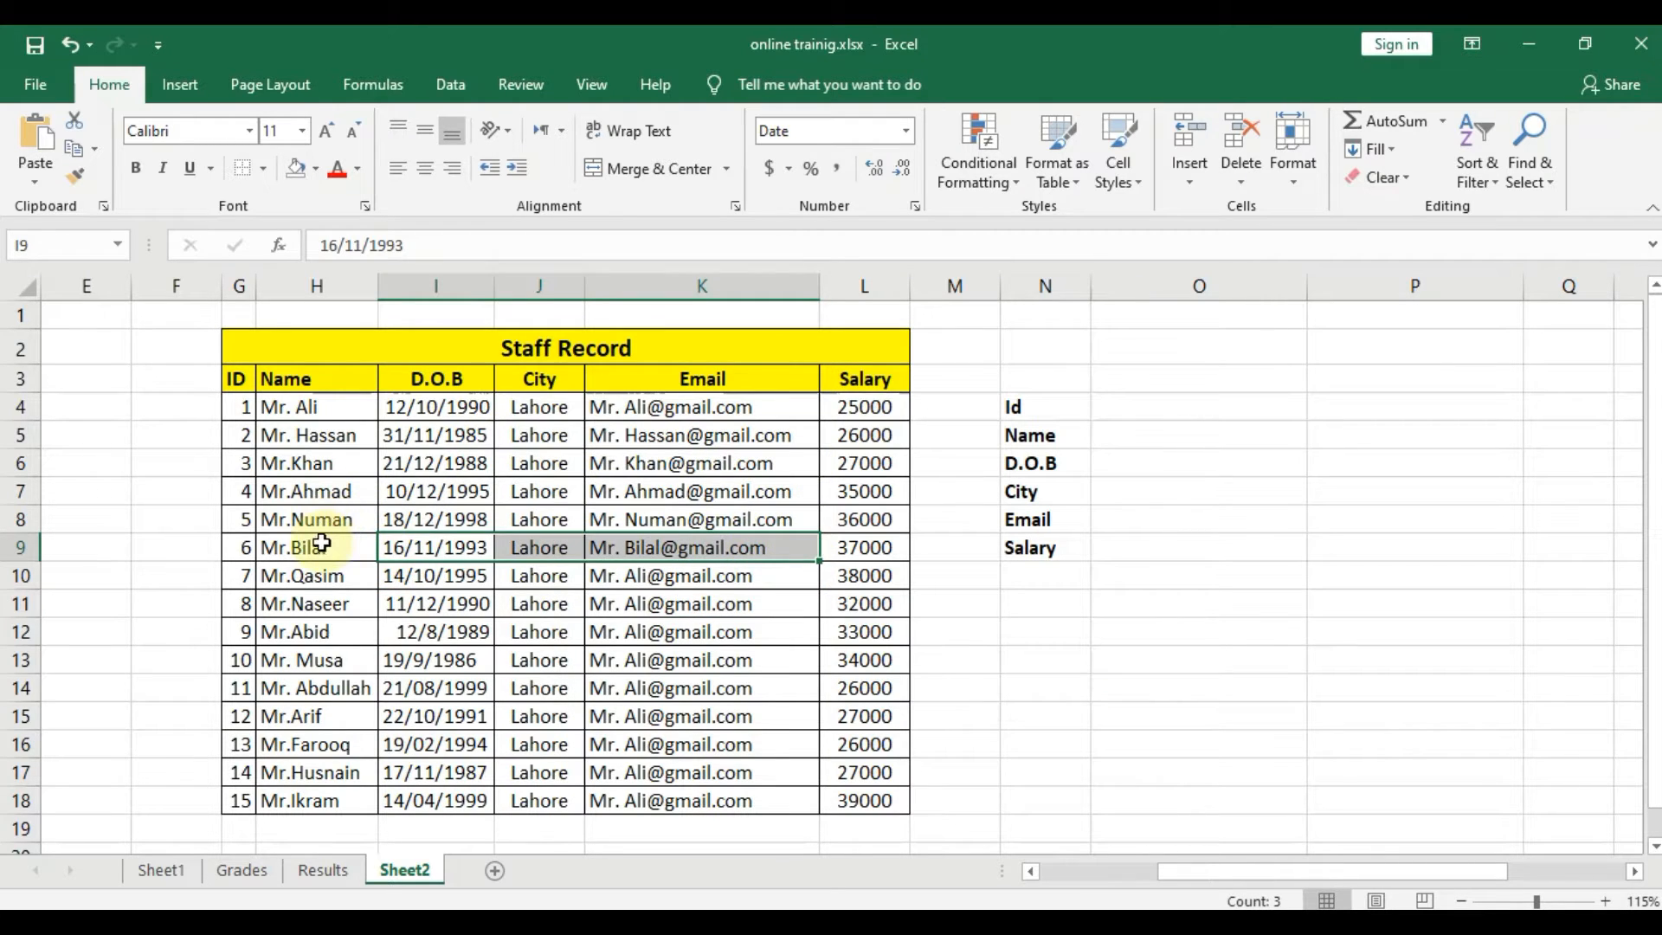
drag(324, 545, 437, 545)
click(245, 377)
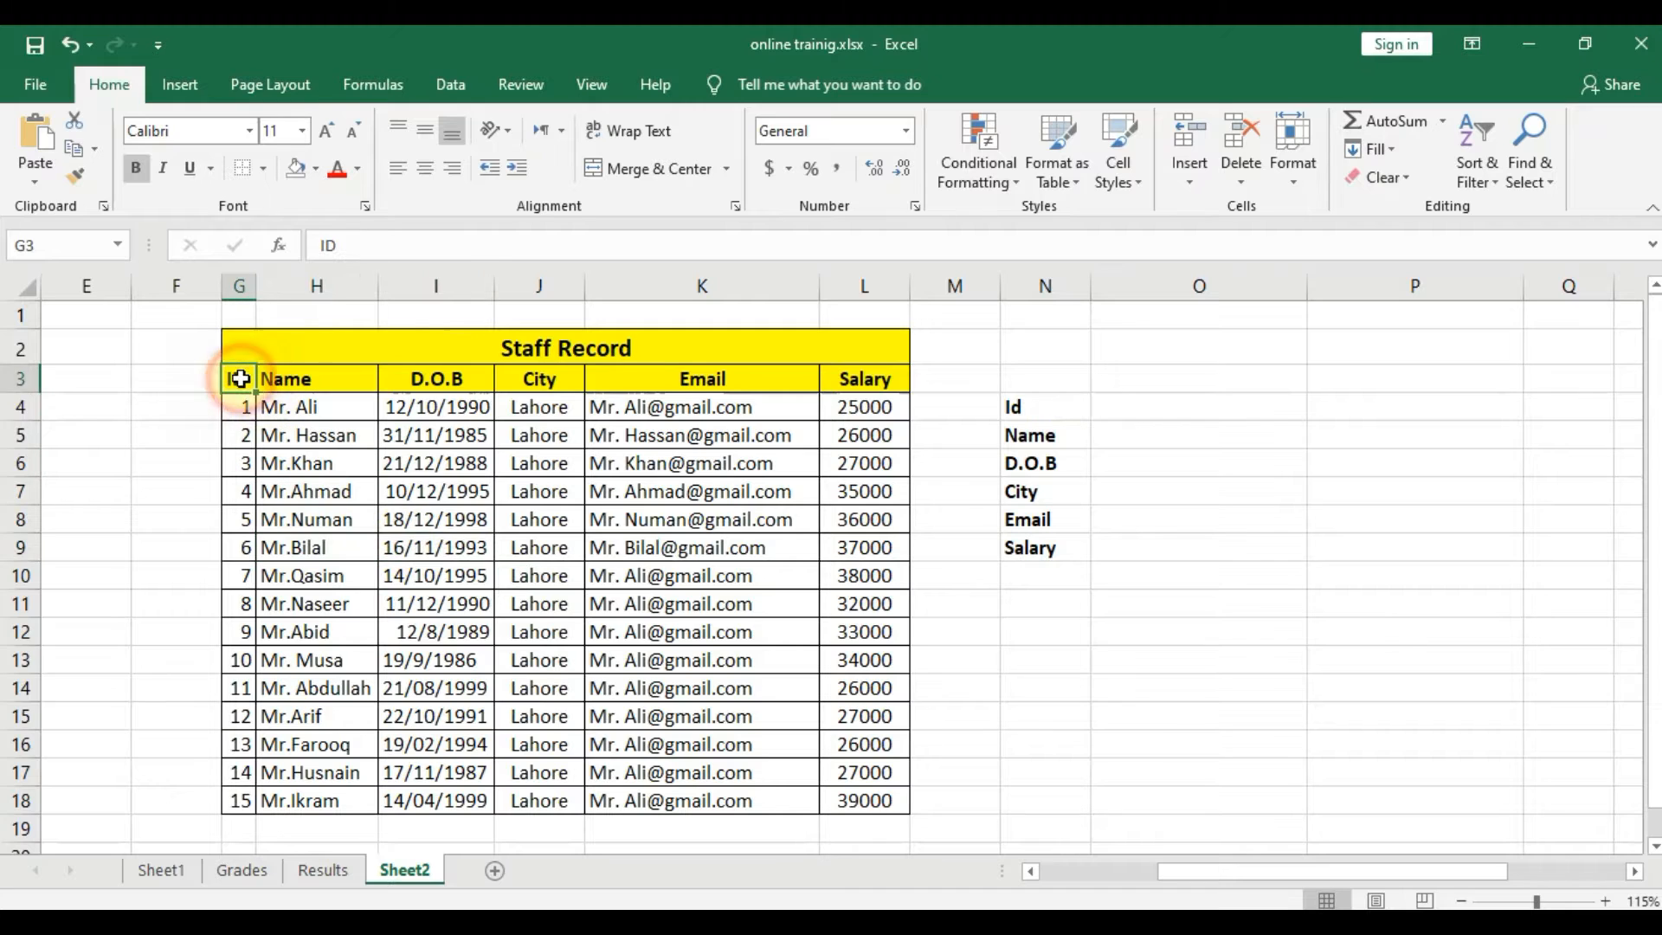
click(1176, 407)
Enter the formula =VLOOKUP(O4,G4:L18,2,FALSE) in cell O5 to look up the staff name by Id
click(1201, 443)
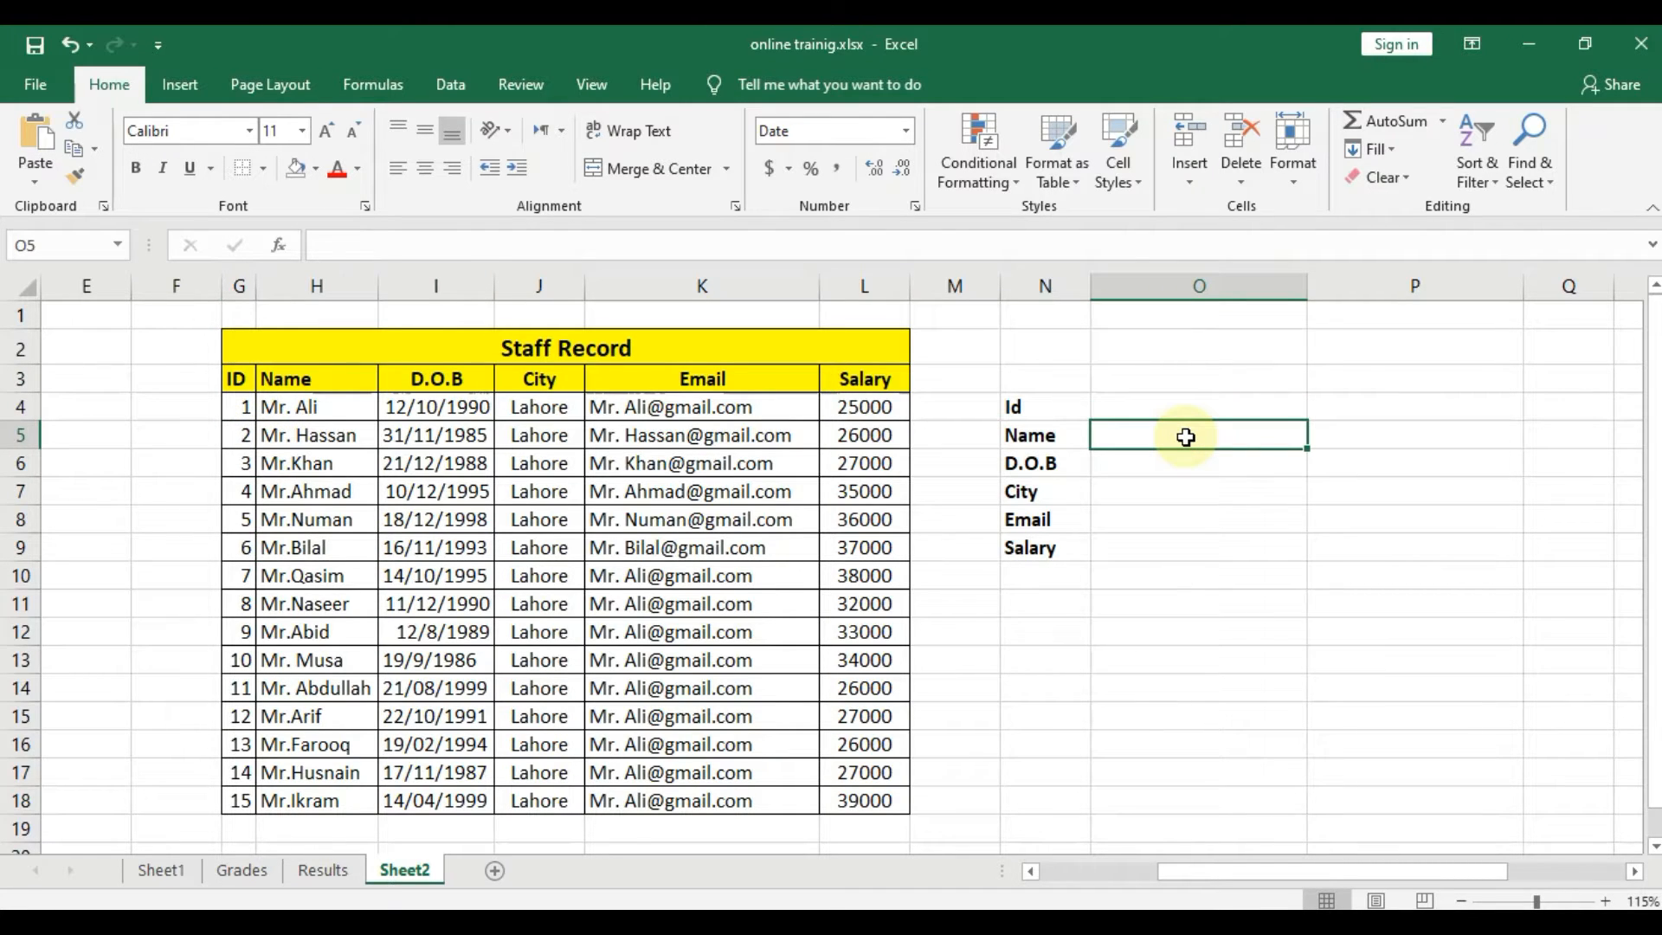
text(=vlookup)
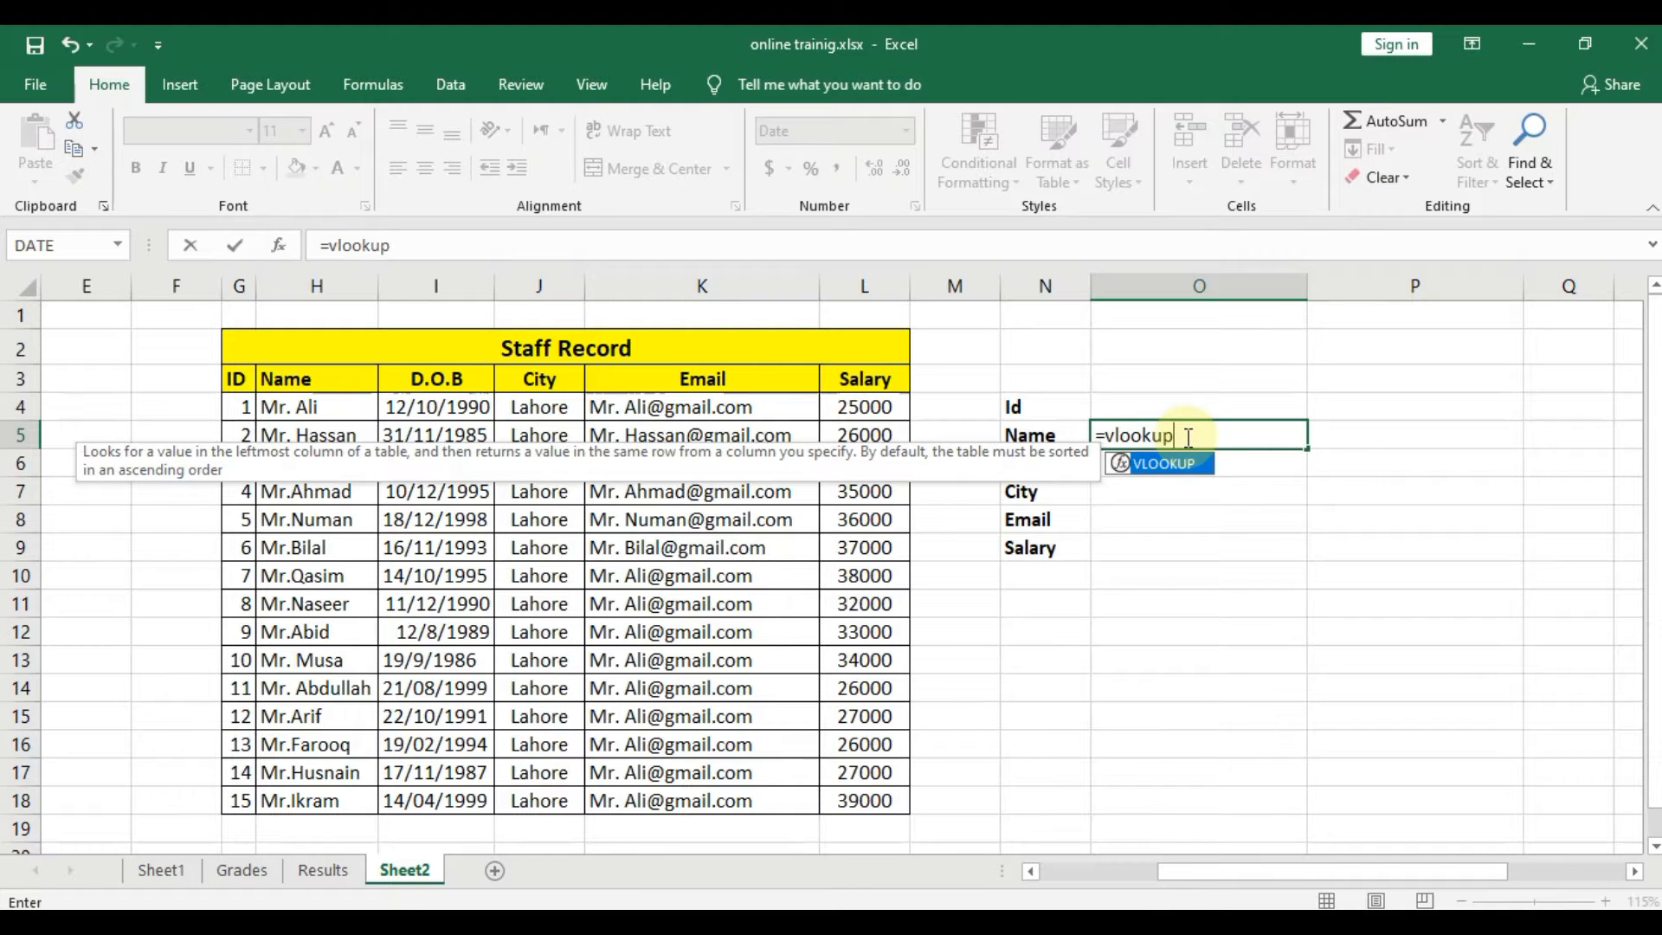
text(()
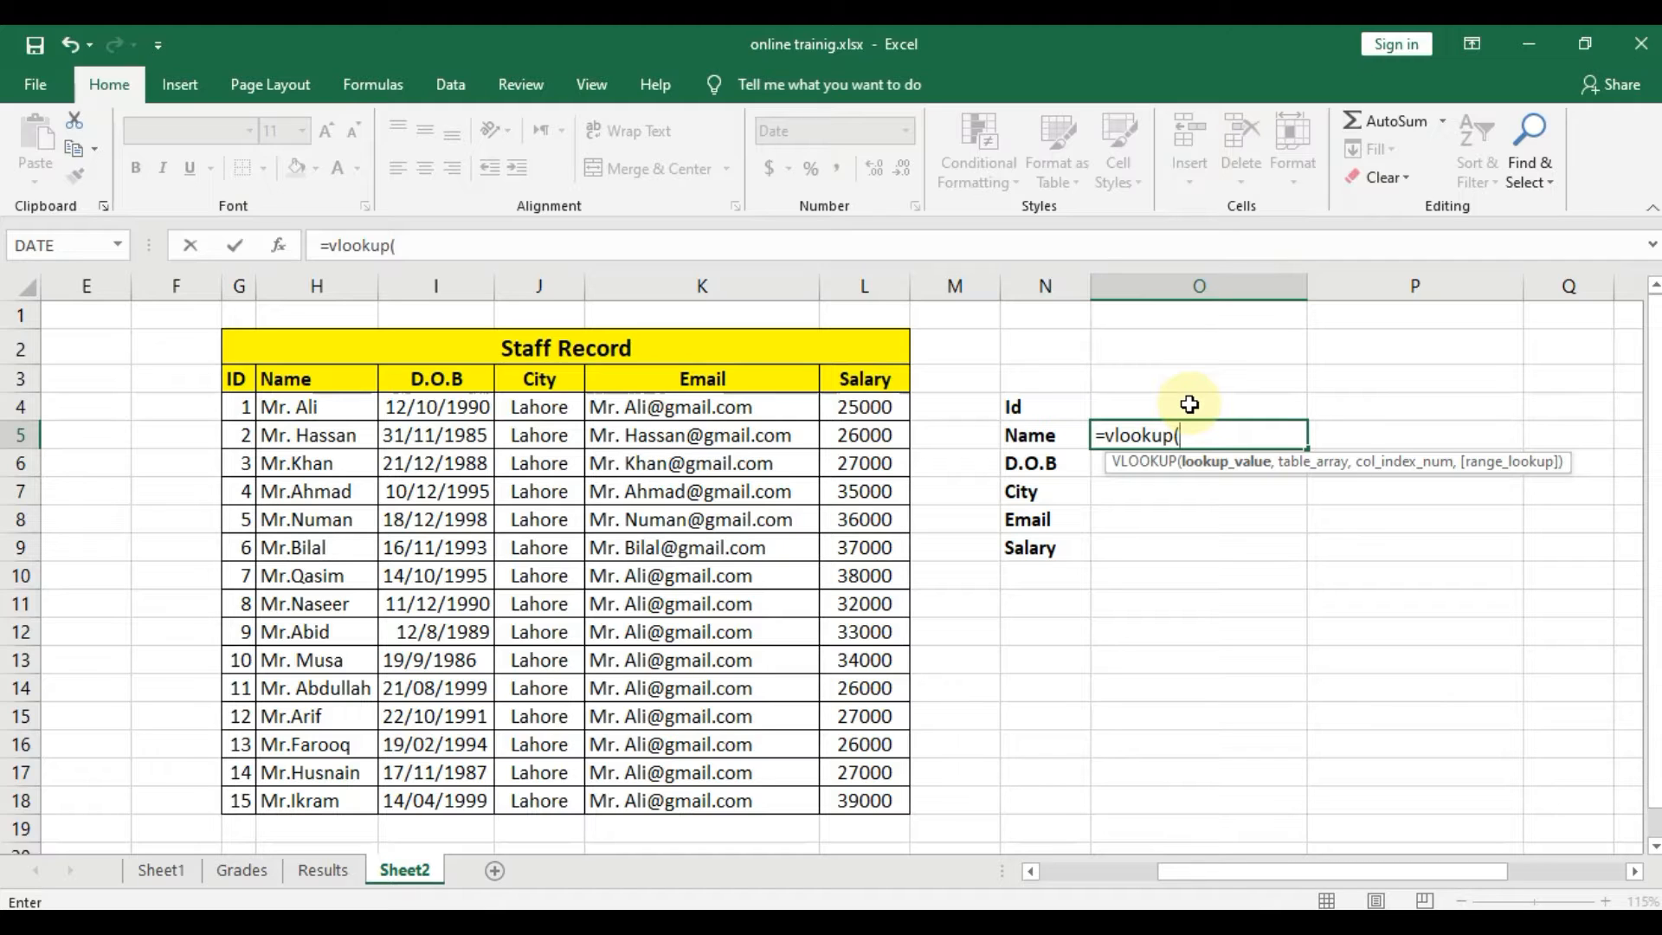
click(1168, 406)
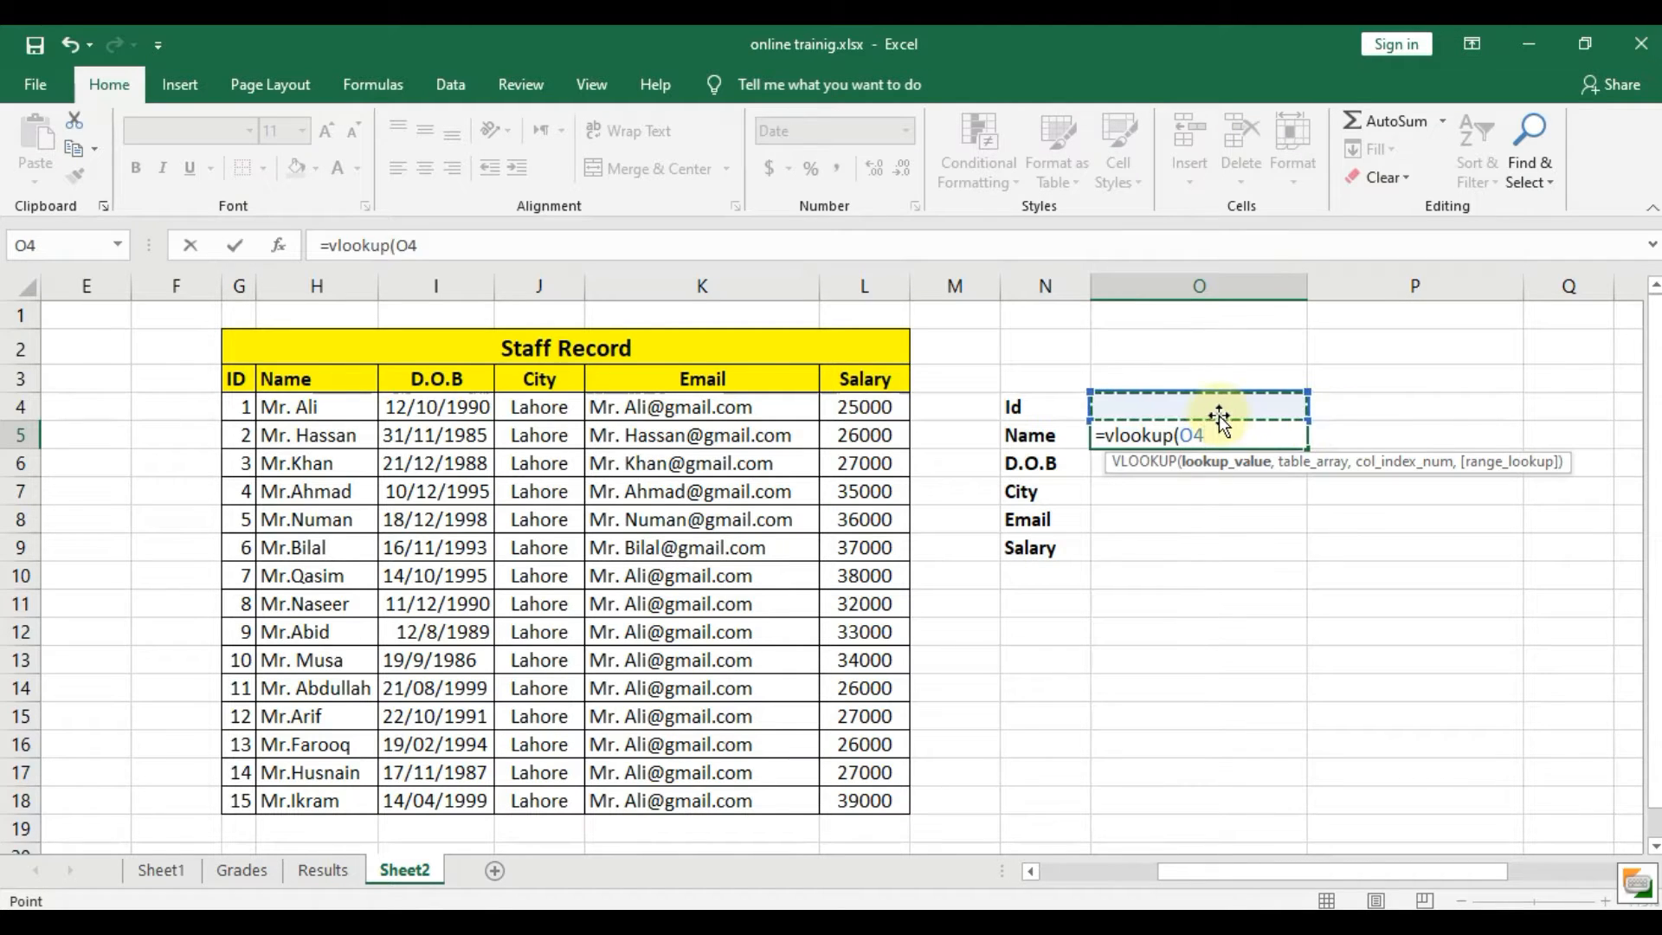
text(,)
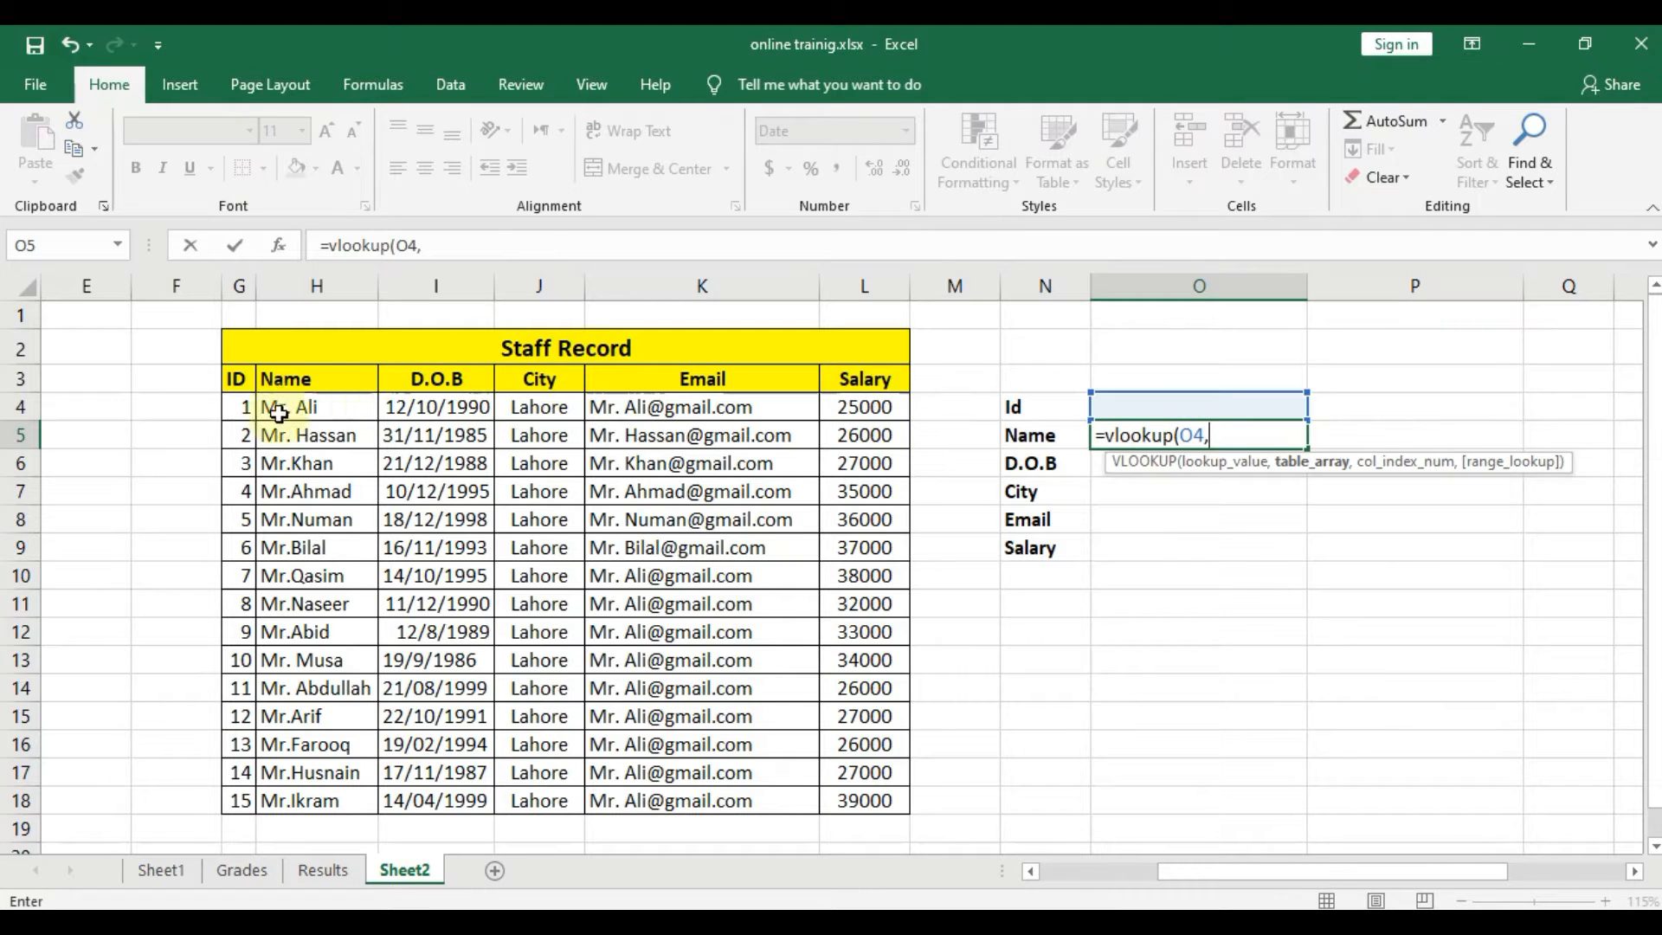
drag(239, 409, 868, 799)
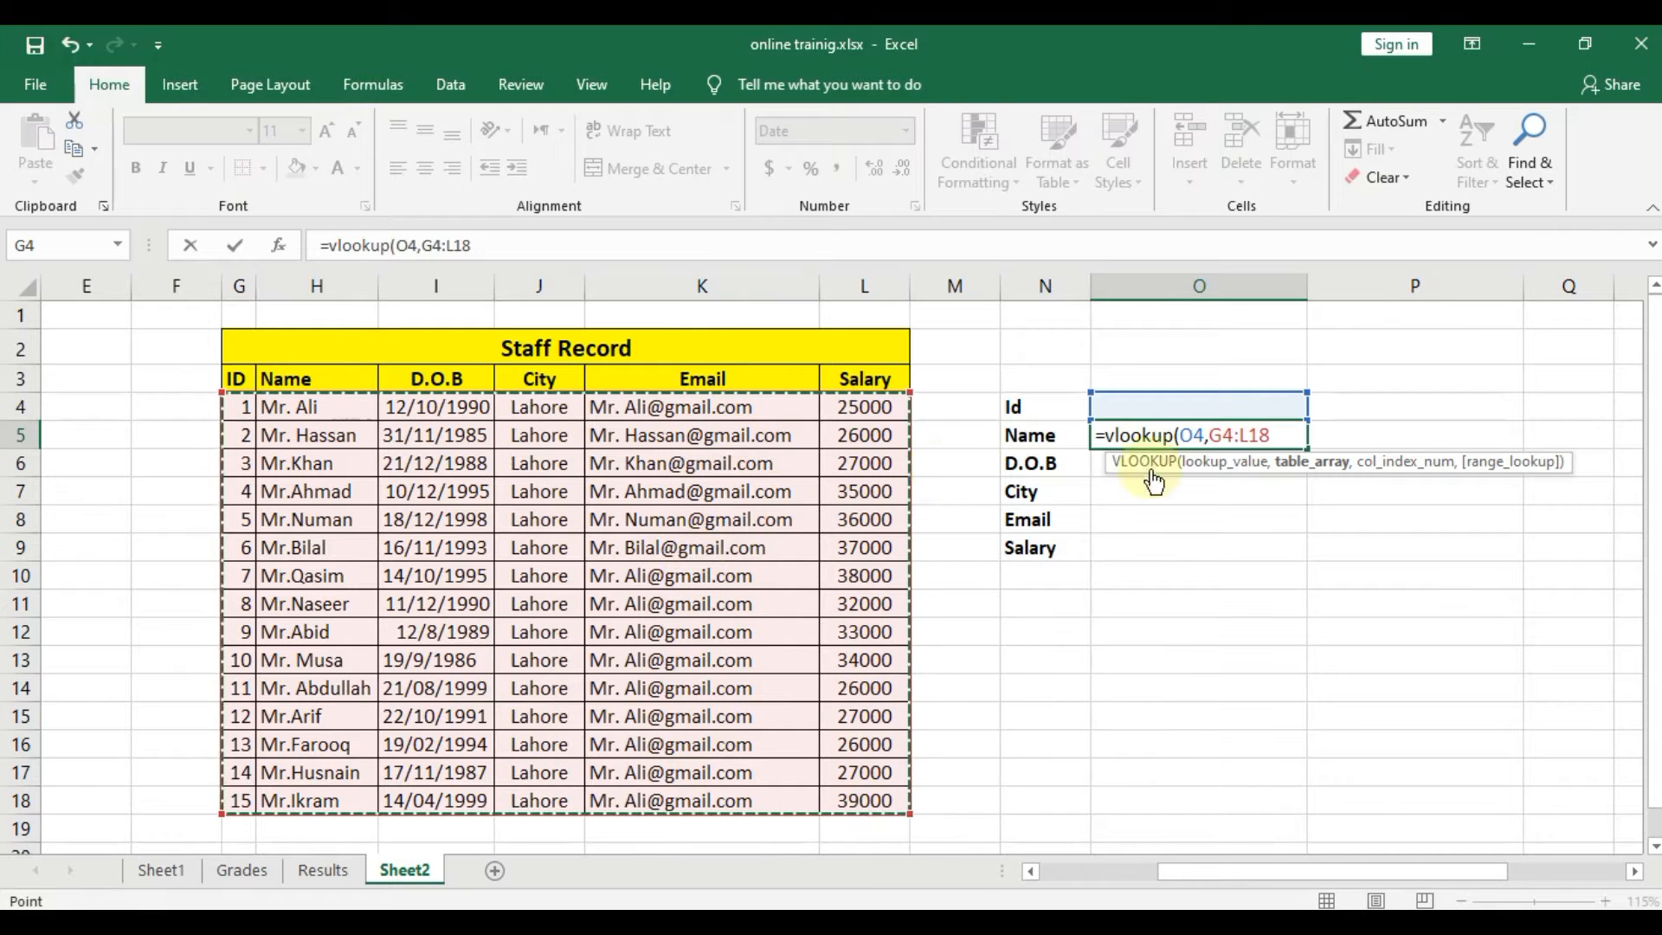
text(,2)
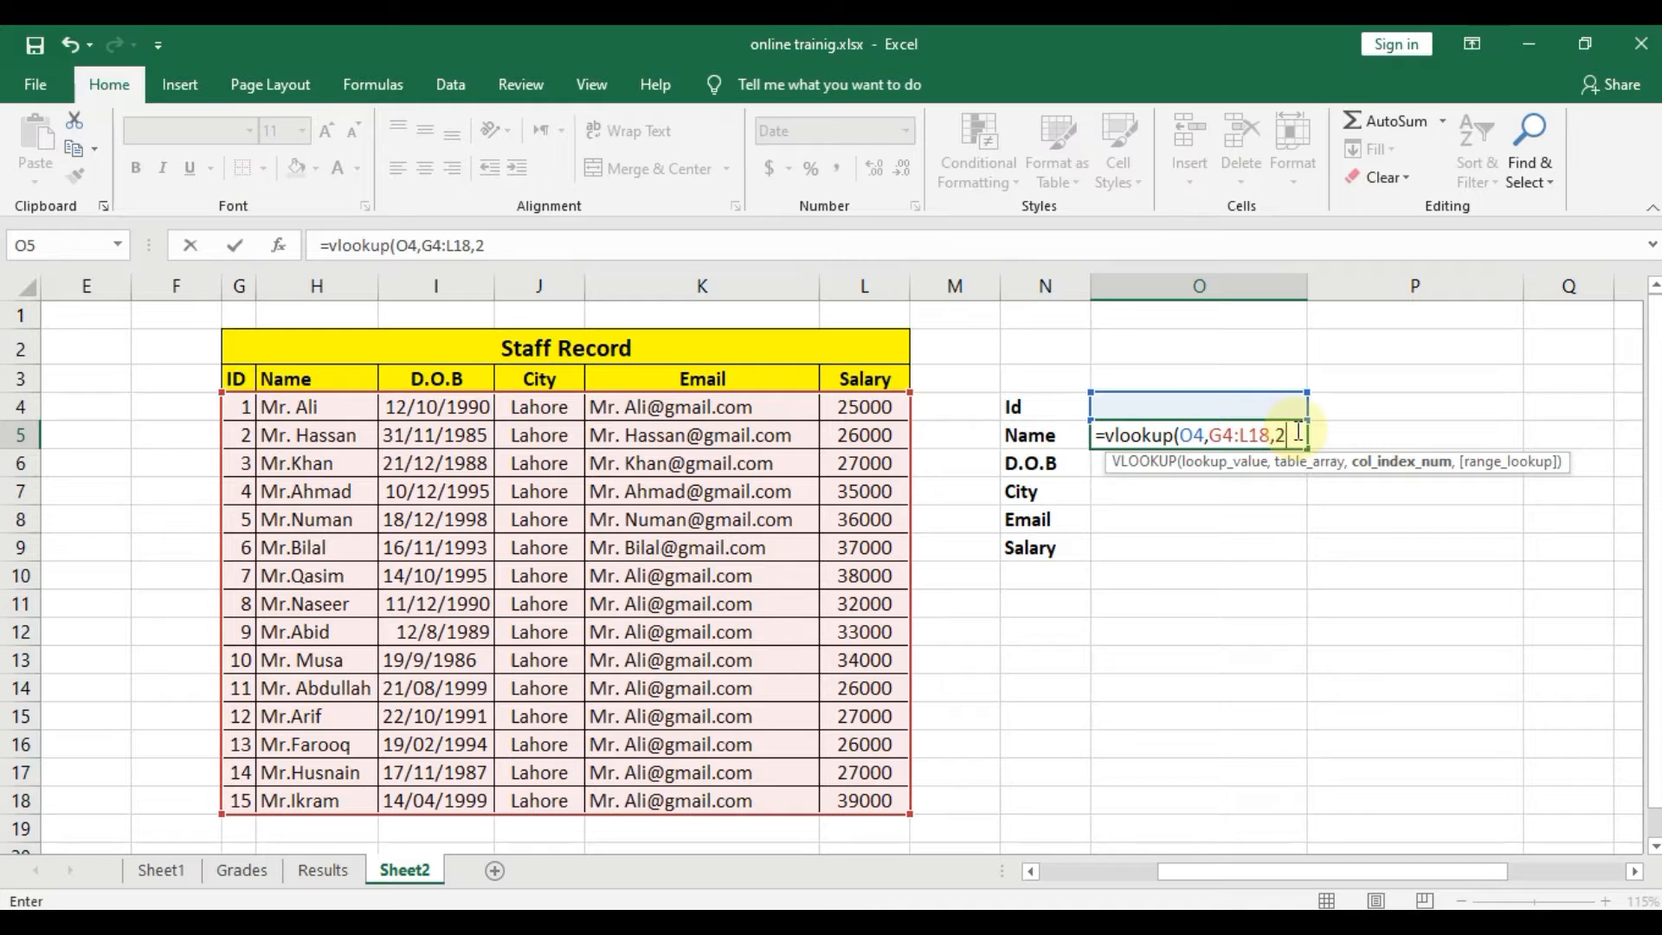
text(,)
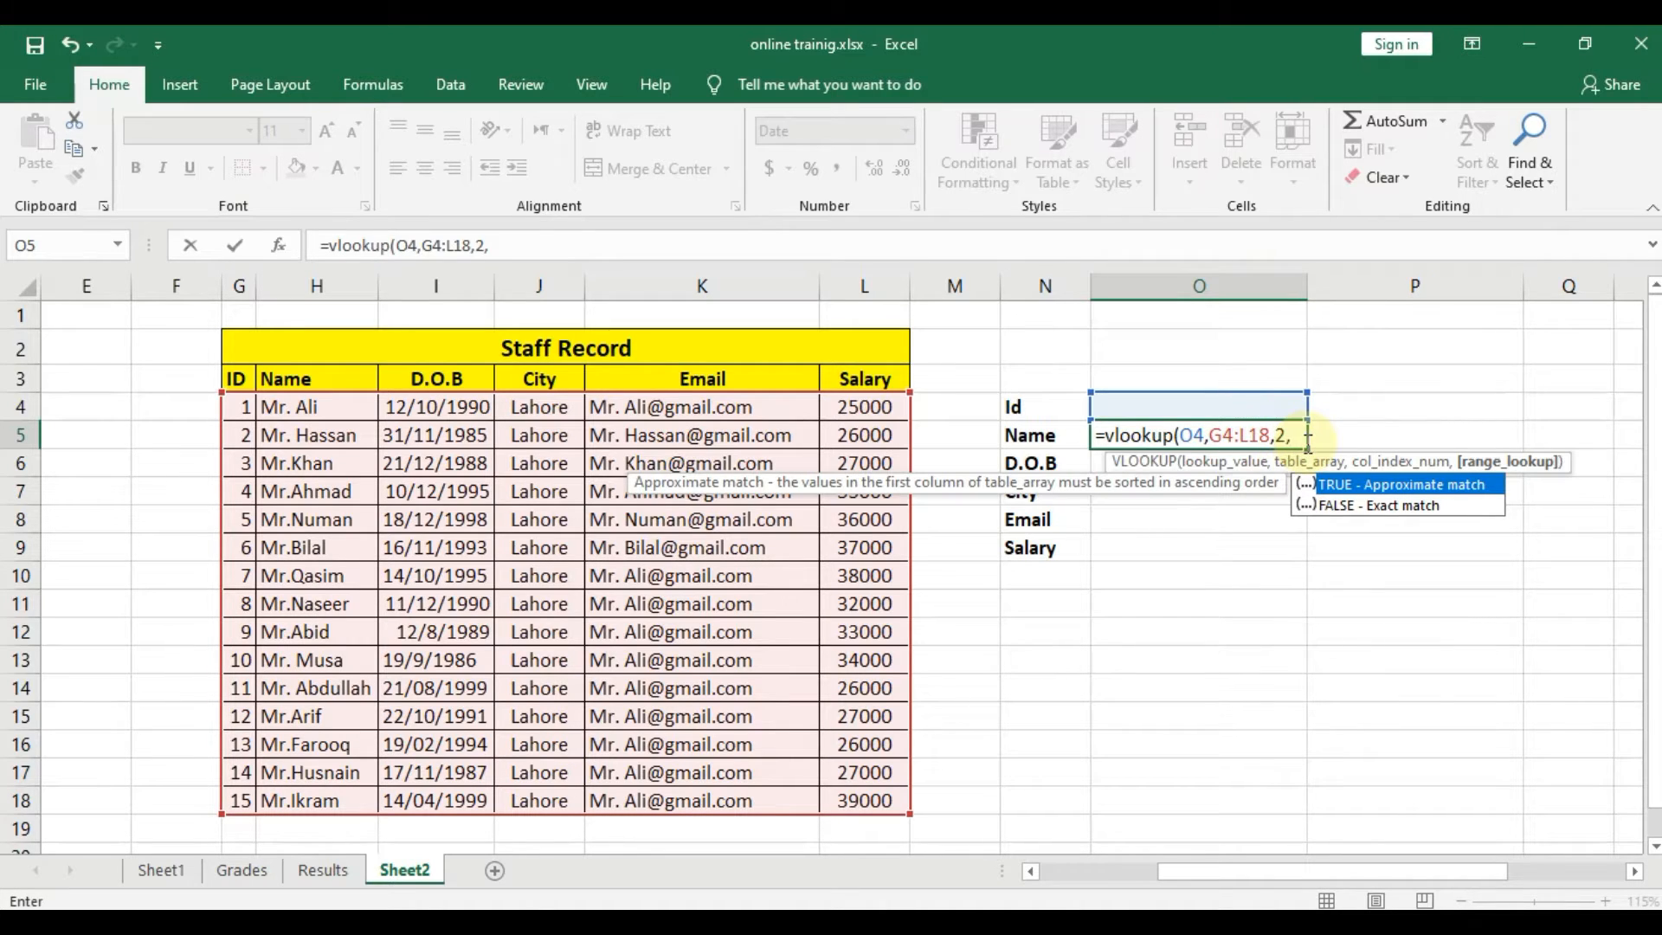
text(false))
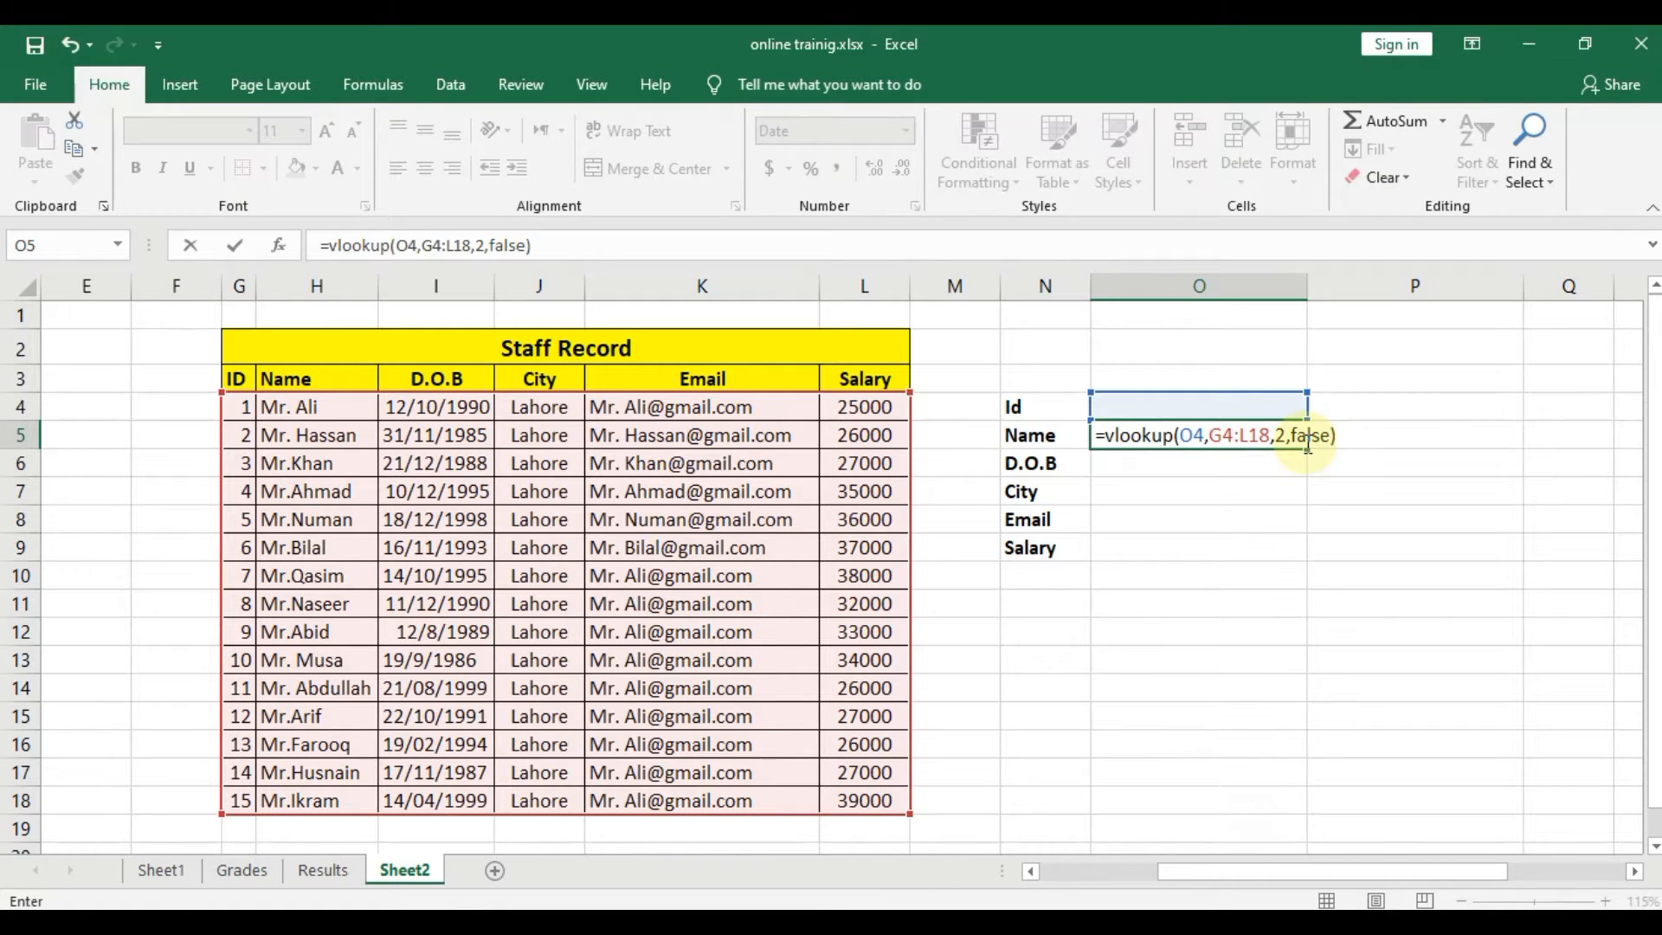
key(Return)
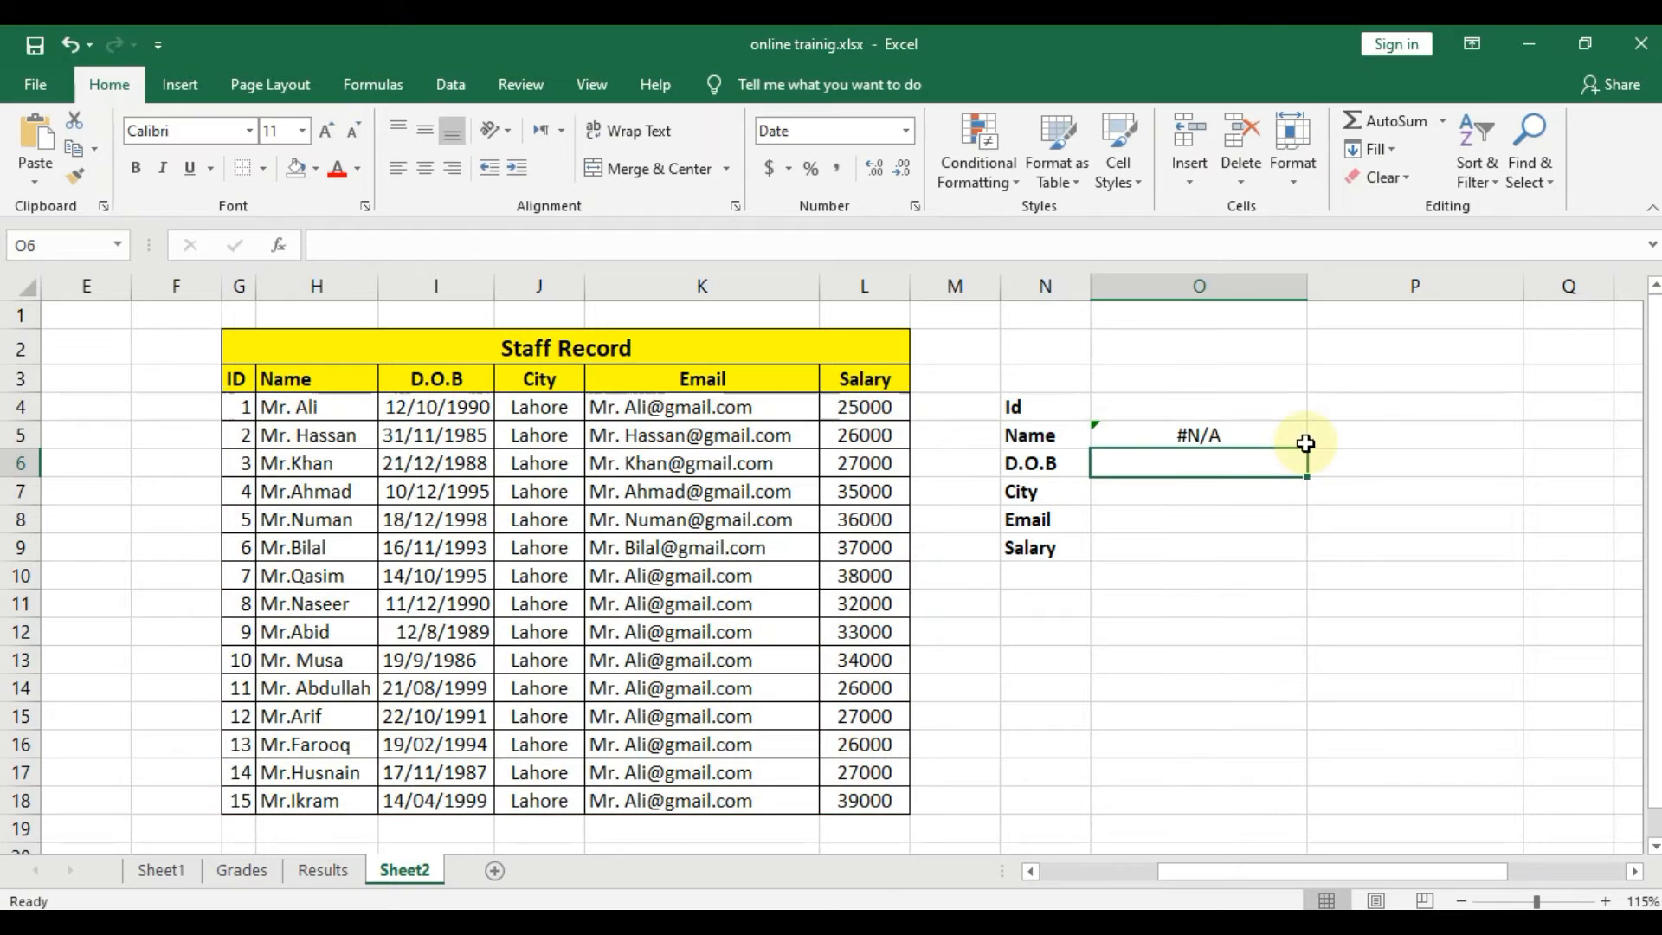
Enter 1 as the lookup Id in cell O4
click(1210, 413)
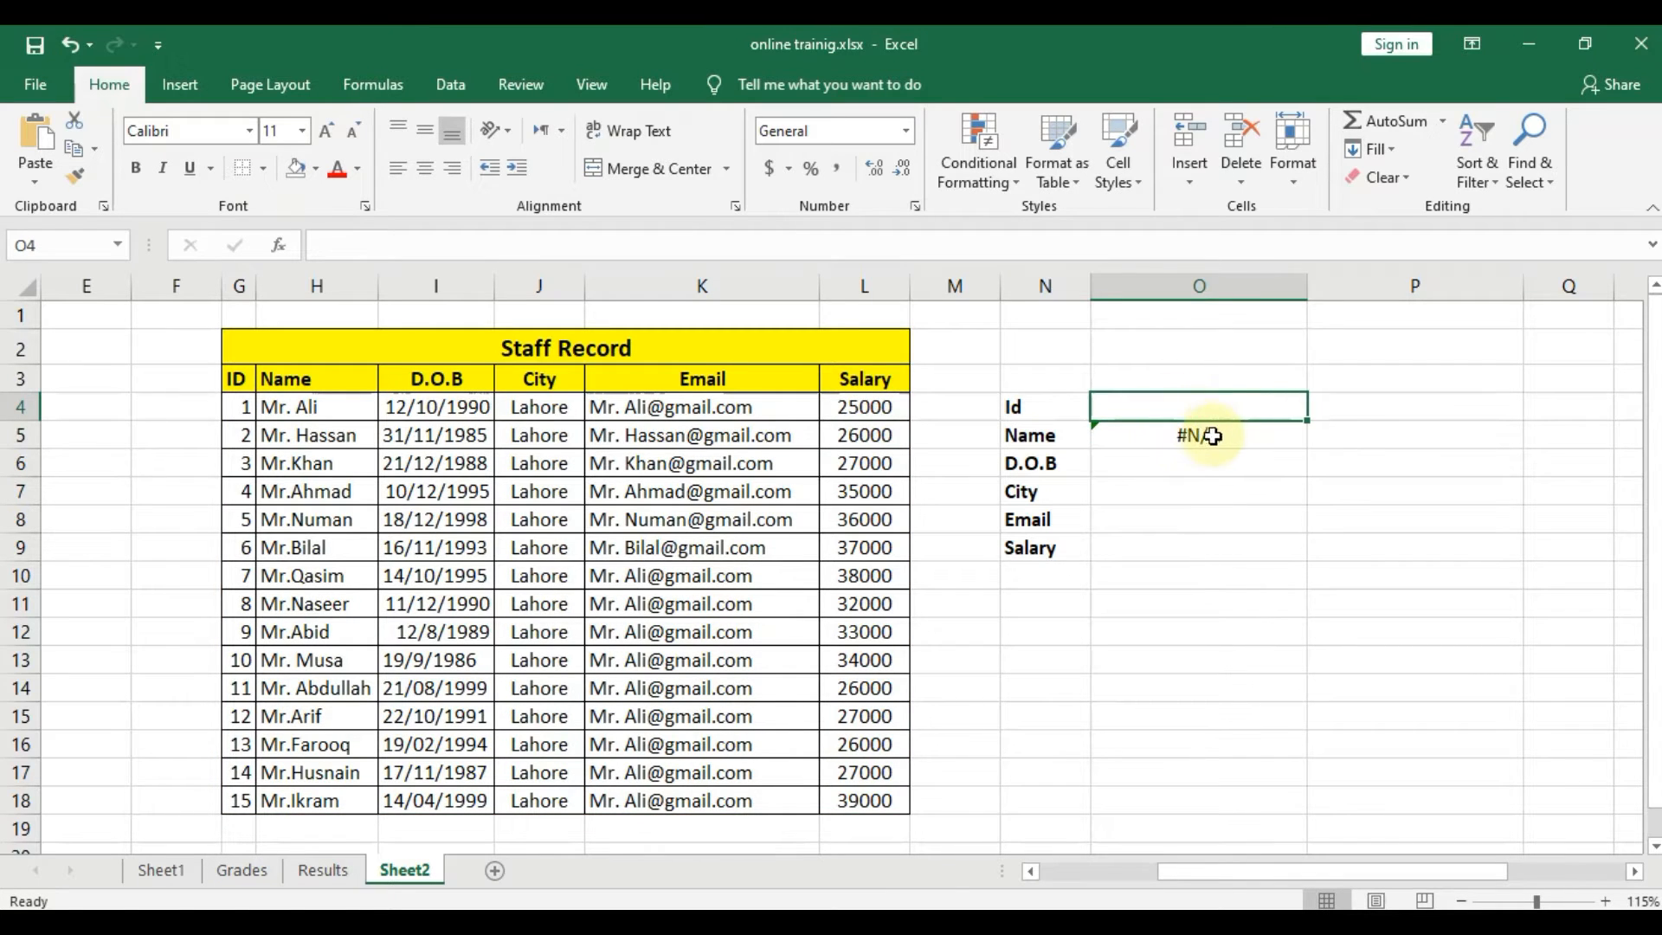
click(1206, 436)
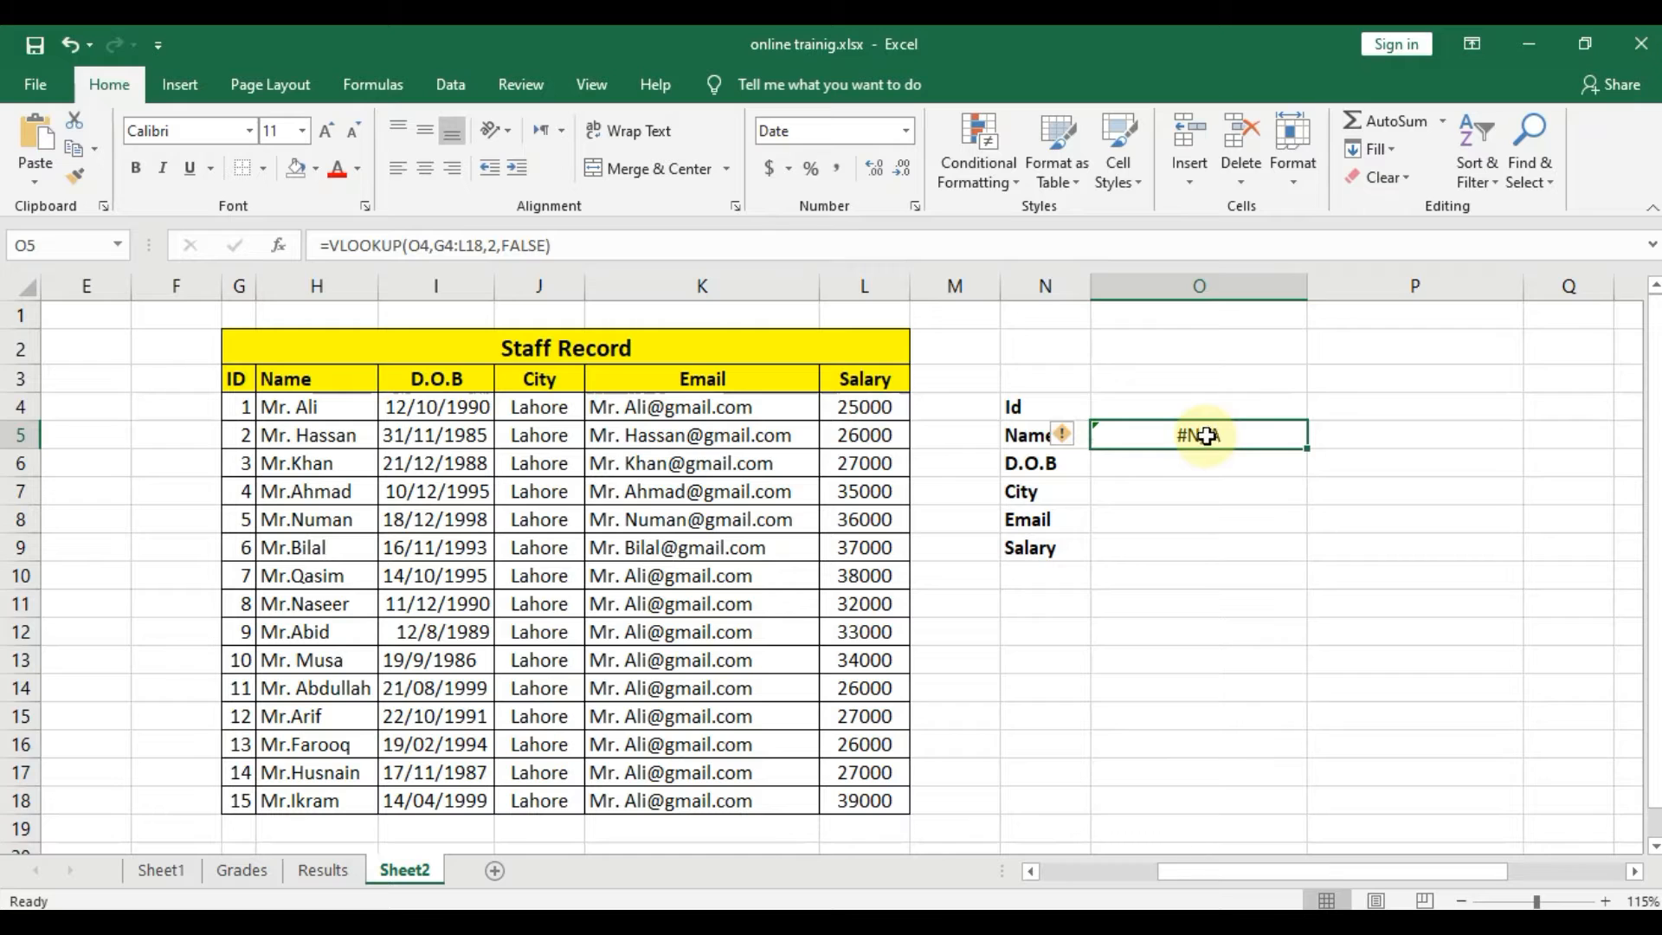
click(1193, 400)
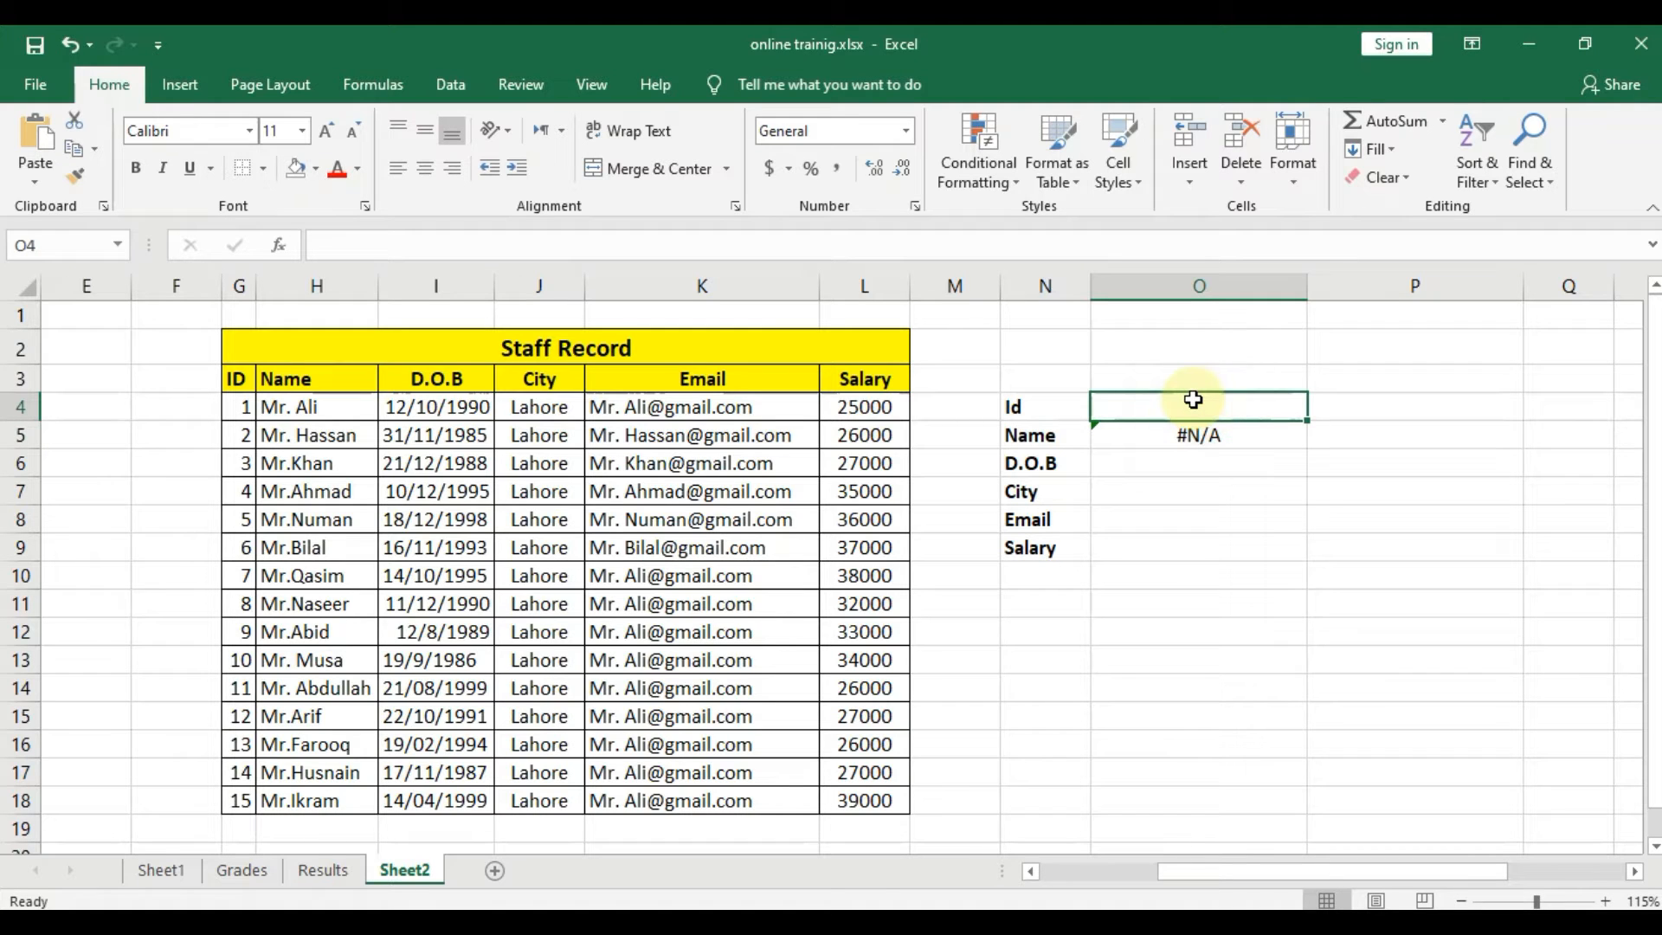
text(1)
key(Return)
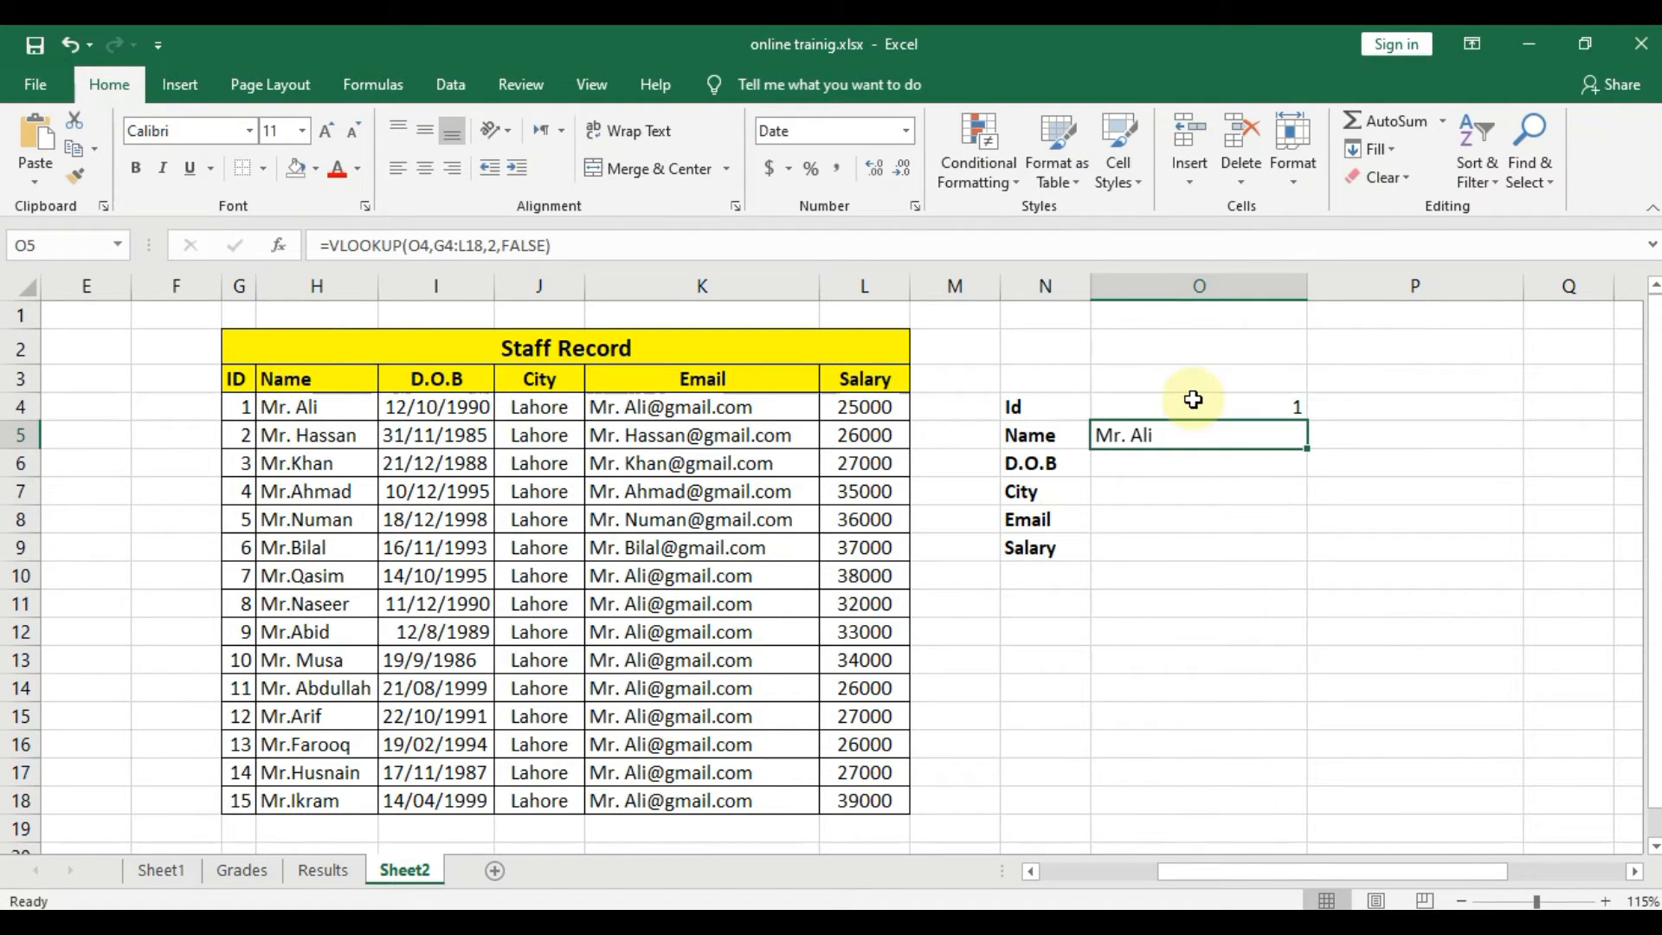
drag(239, 411, 291, 404)
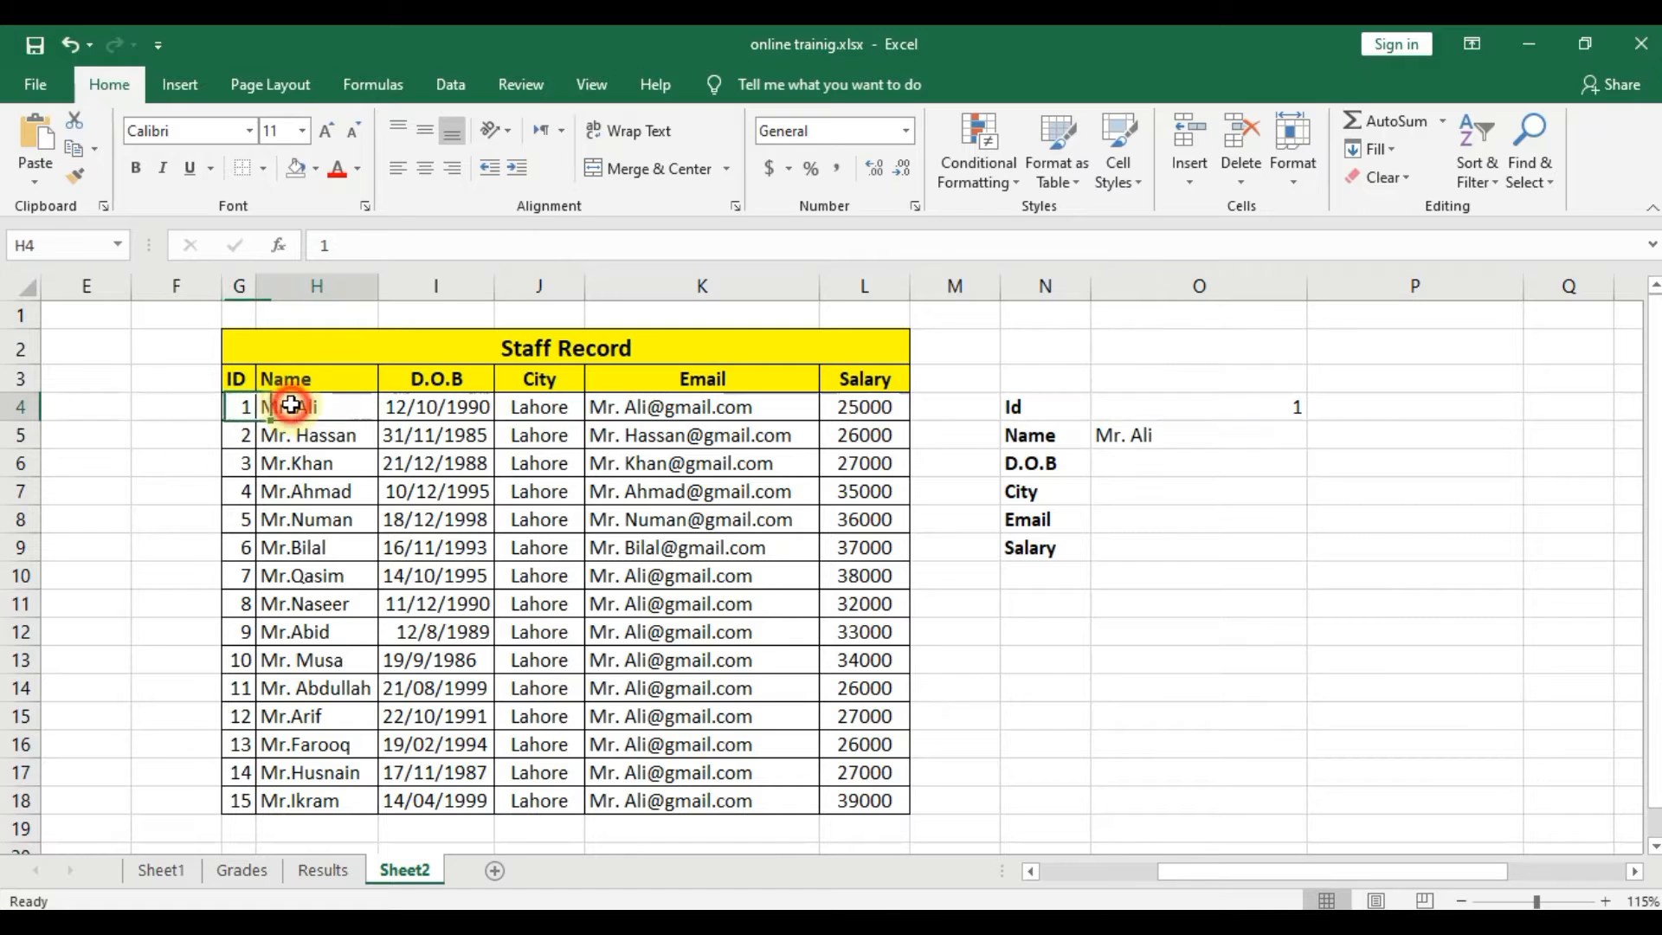
click(291, 404)
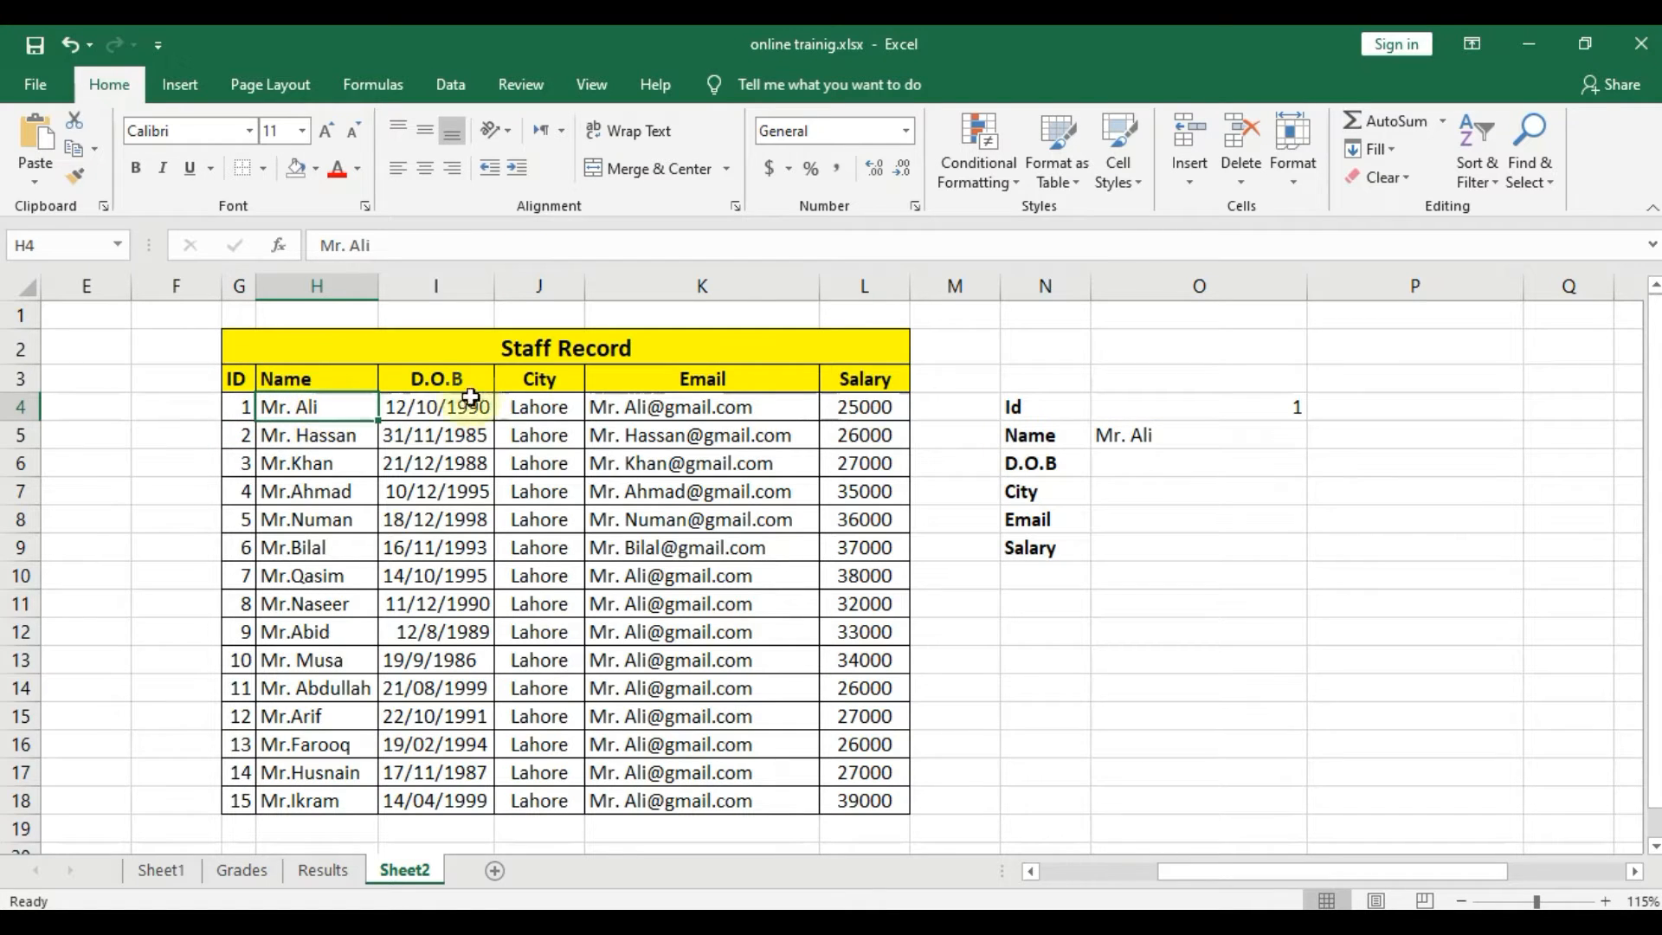
click(1193, 444)
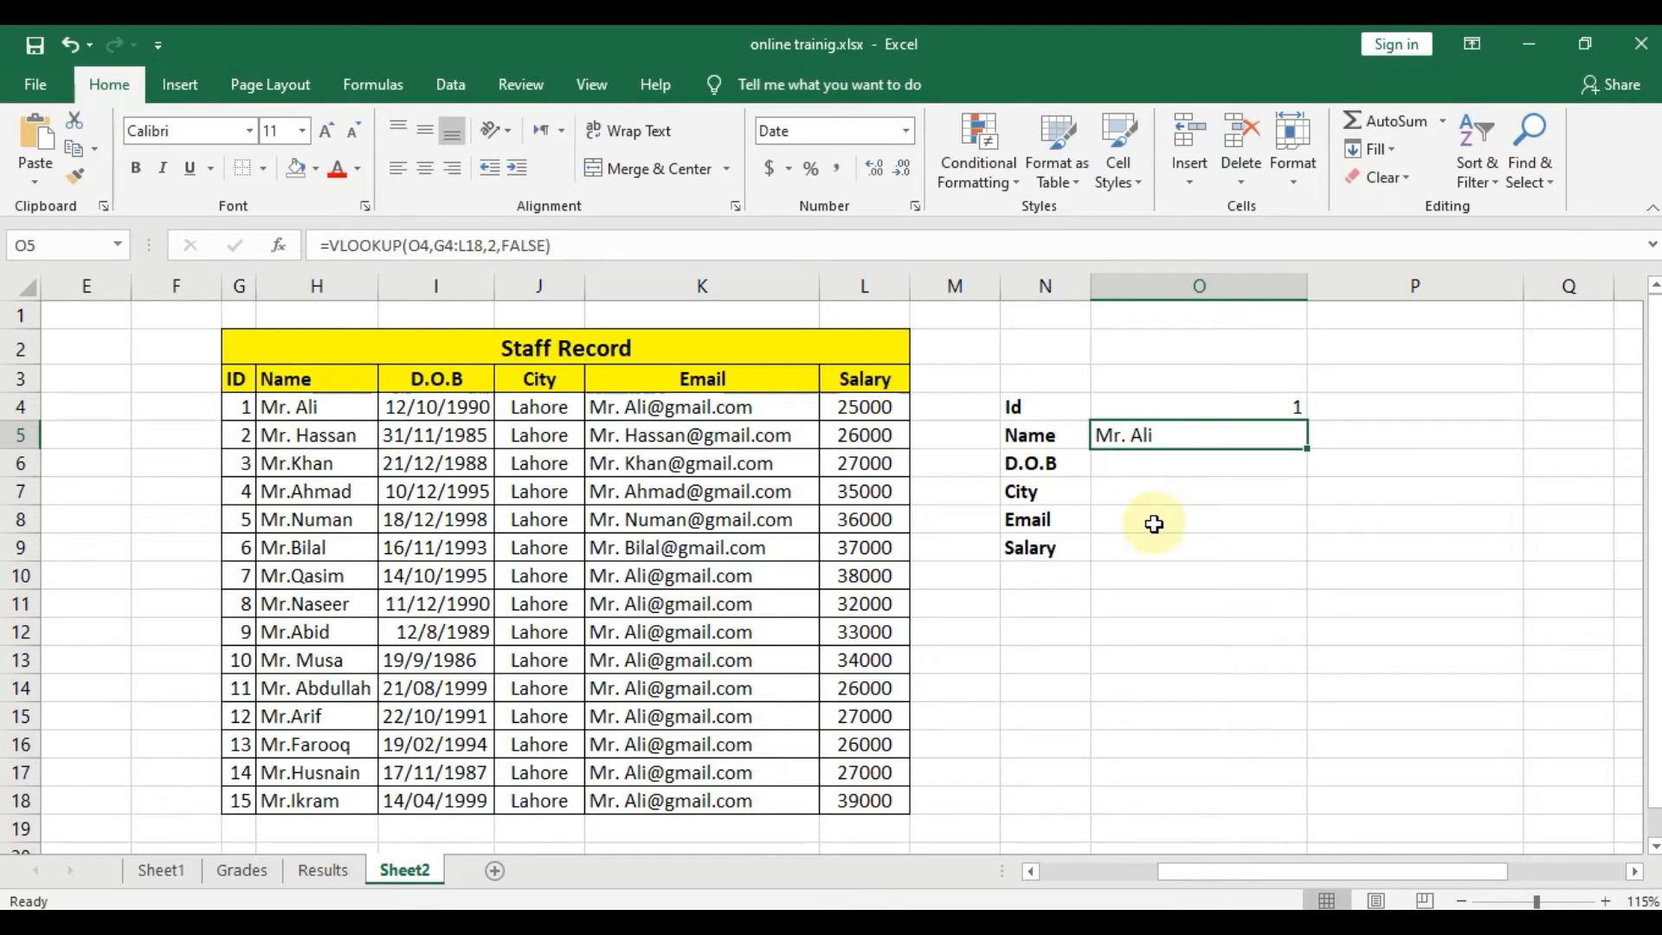
click(1130, 435)
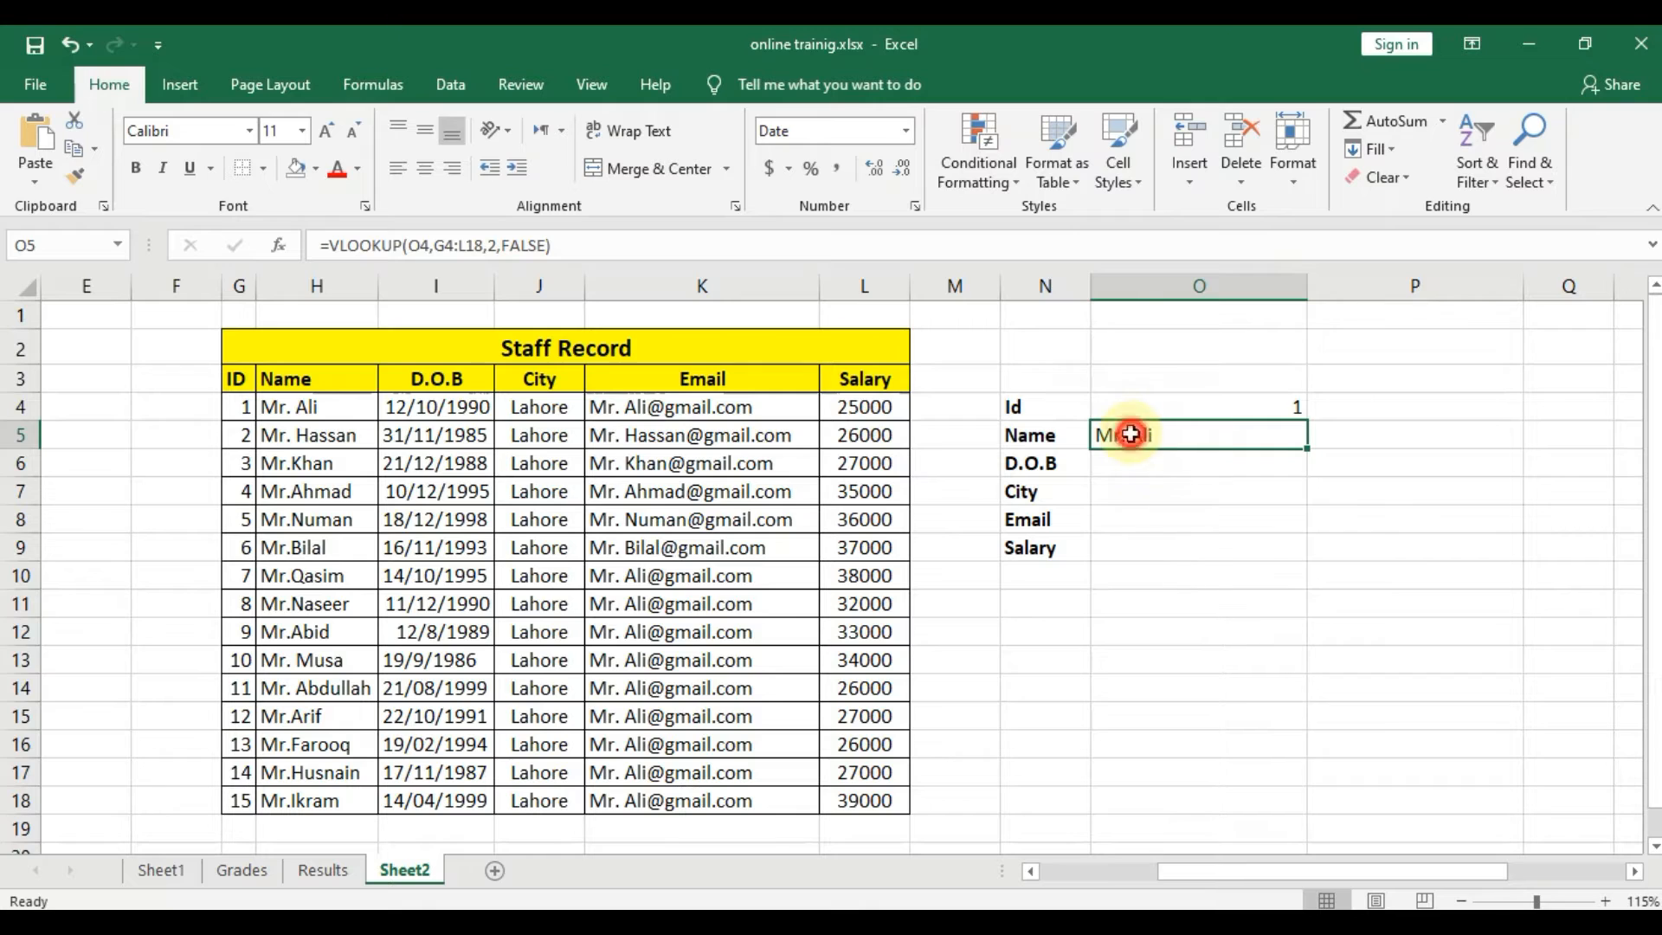
click(1257, 485)
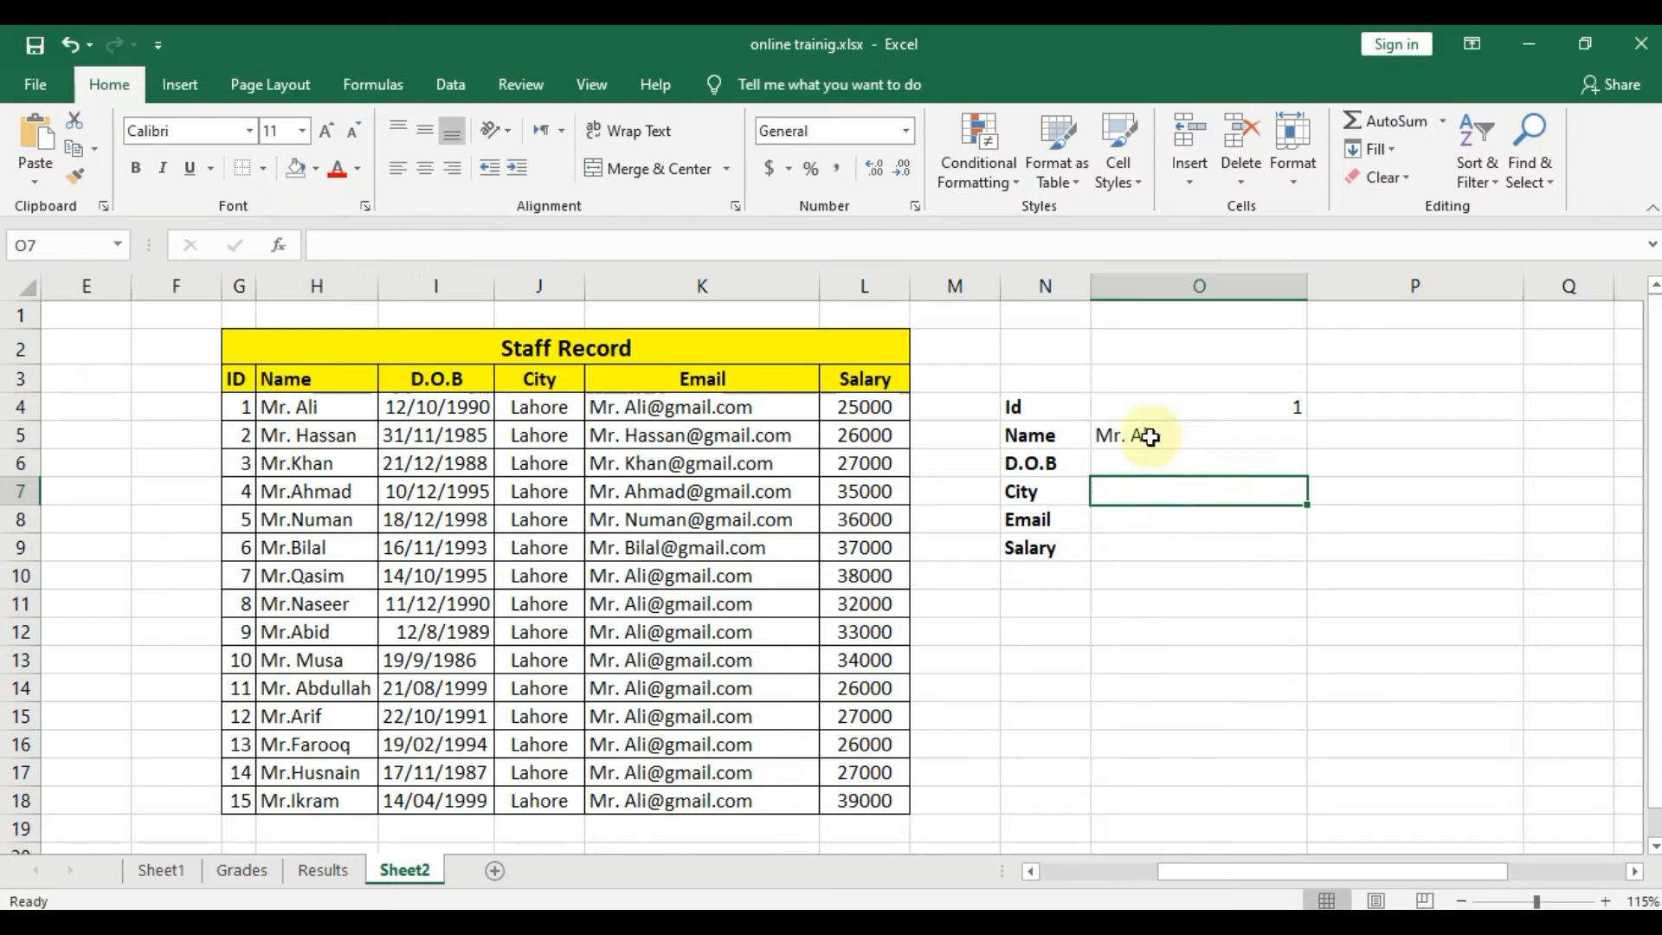
Make the table range in the Name formula in O5 absolute as $G$4:$L$18
click(1142, 435)
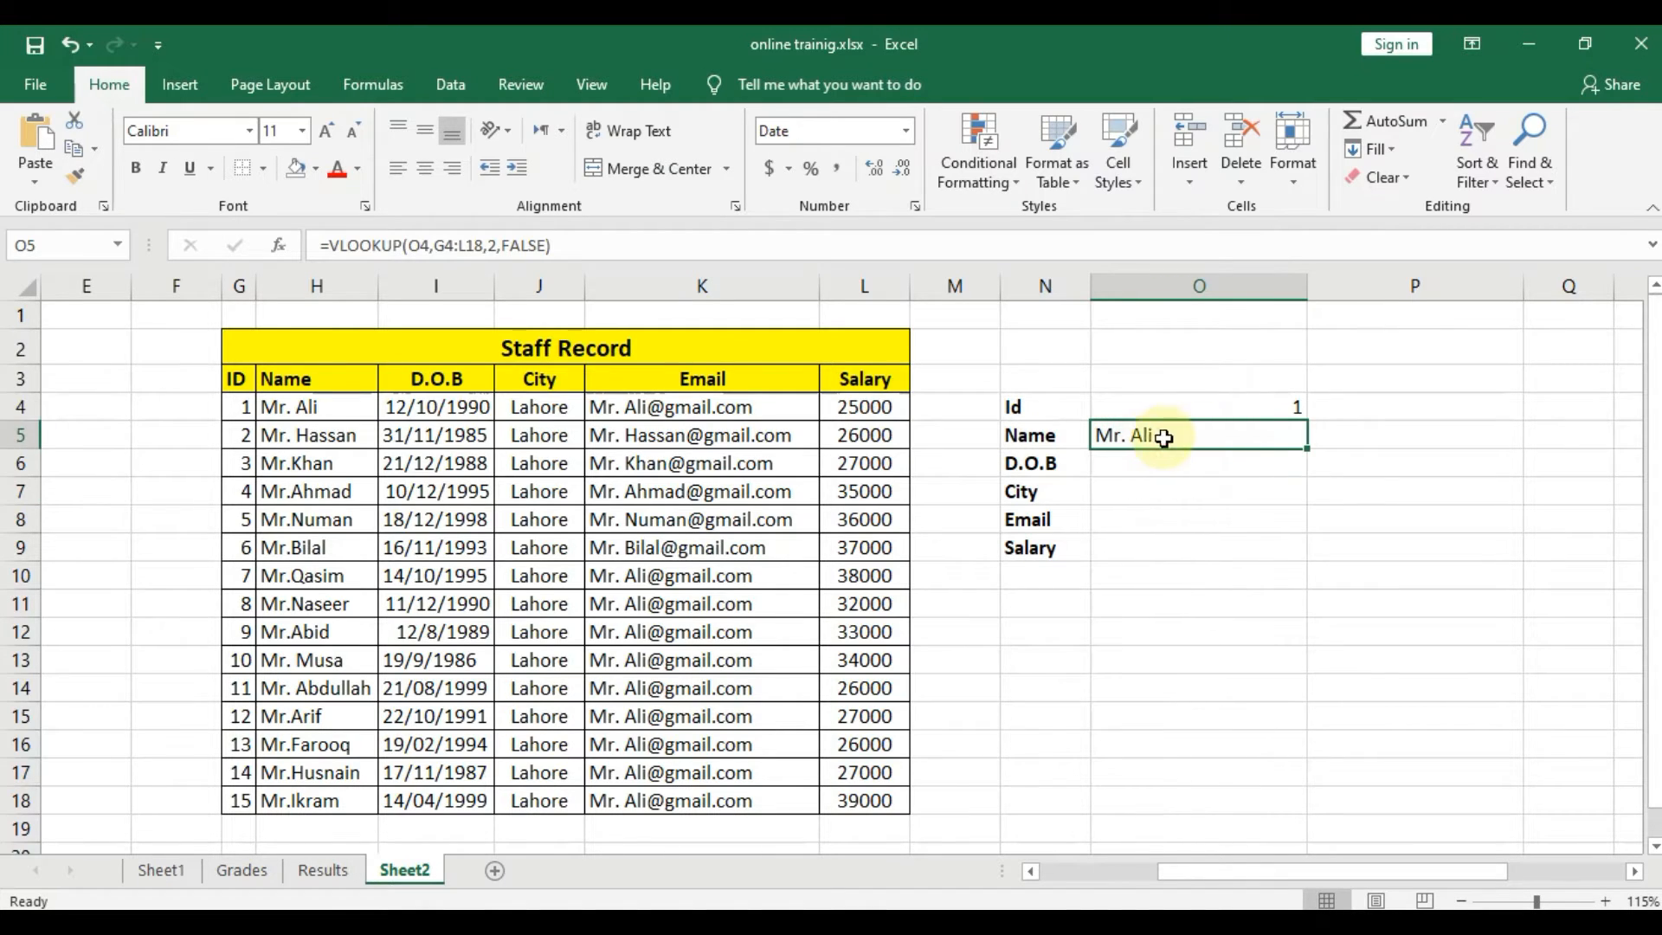
click(1158, 438)
double_click(1158, 438)
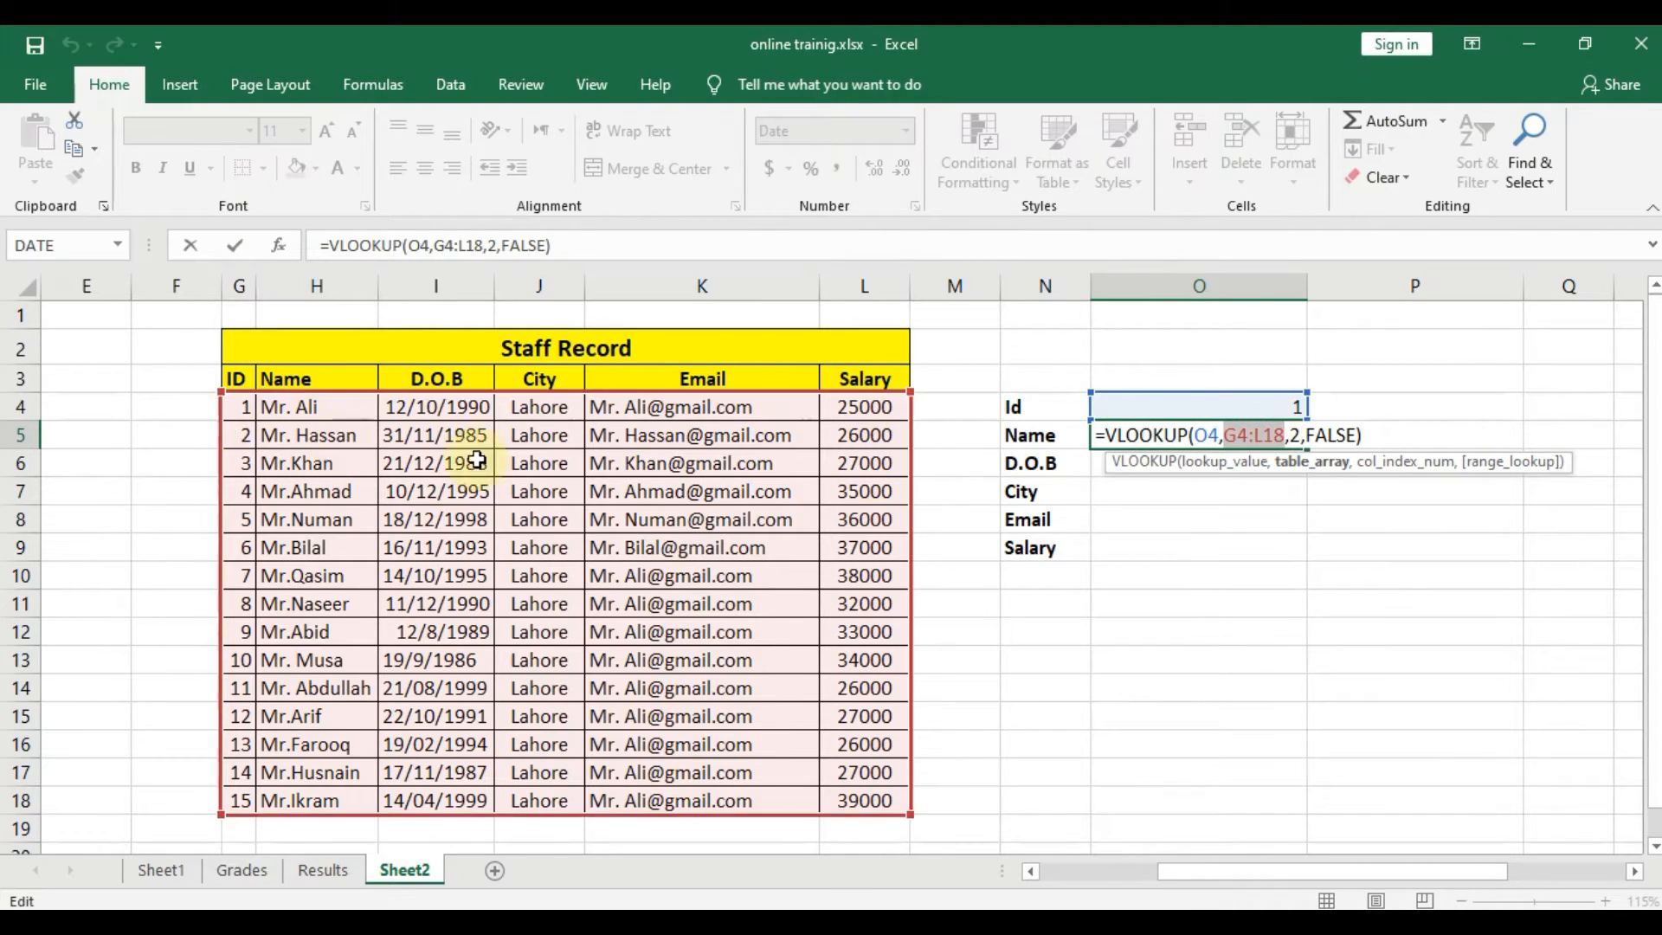
click(1253, 438)
double_click(1253, 438)
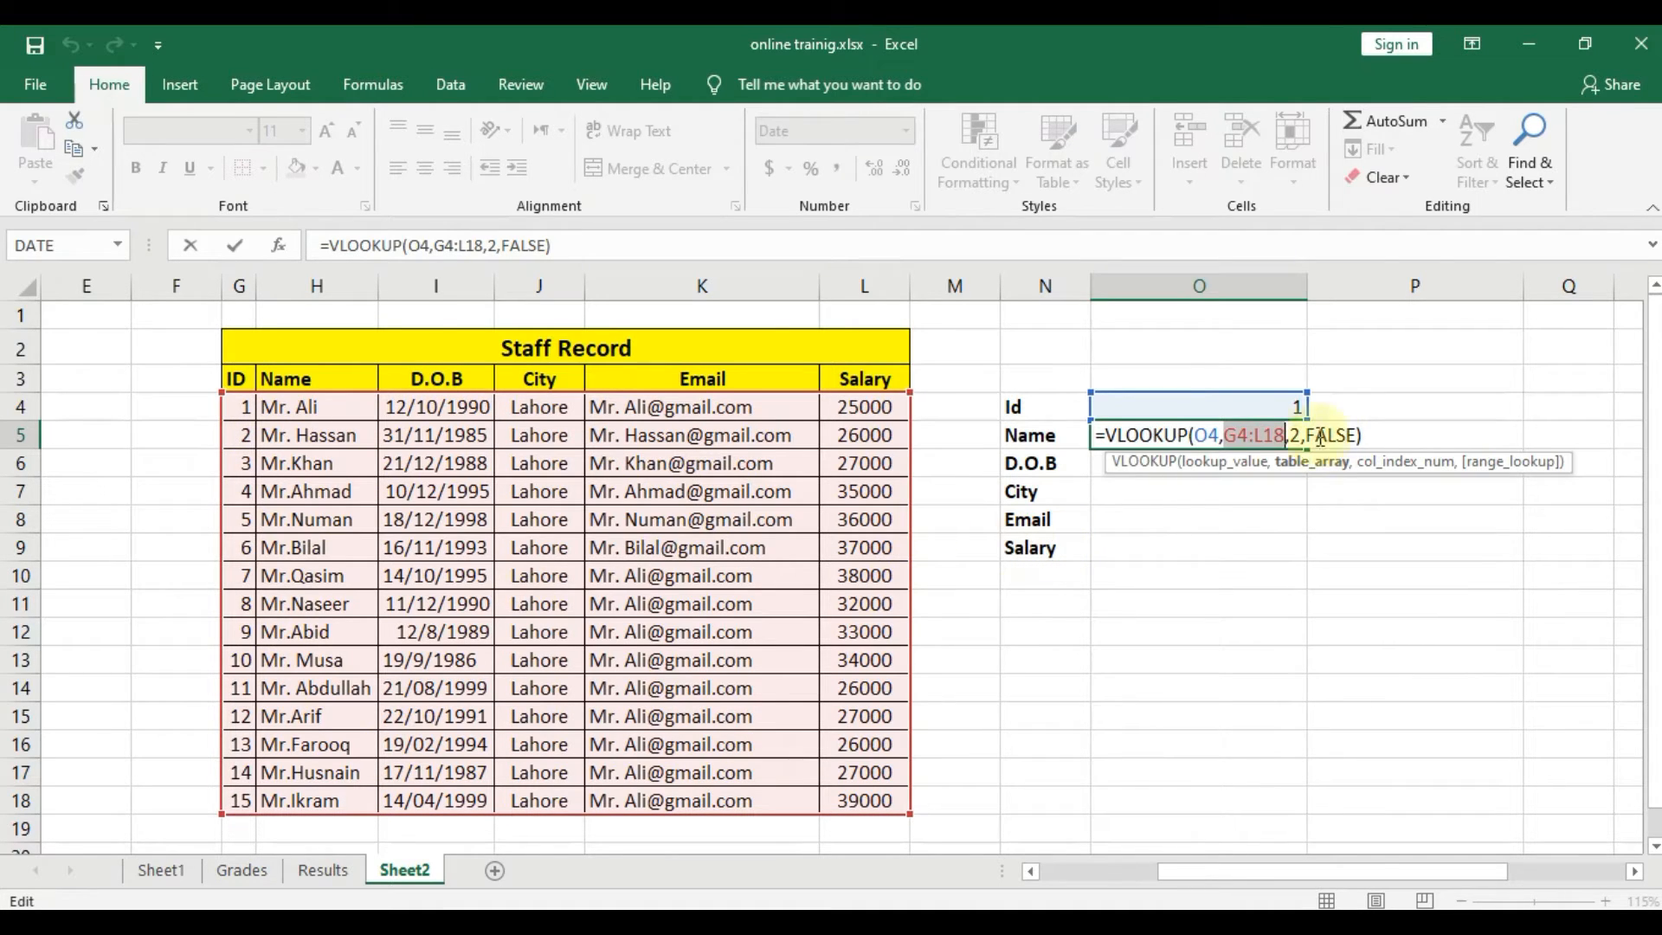
click(1247, 437)
key(F4)
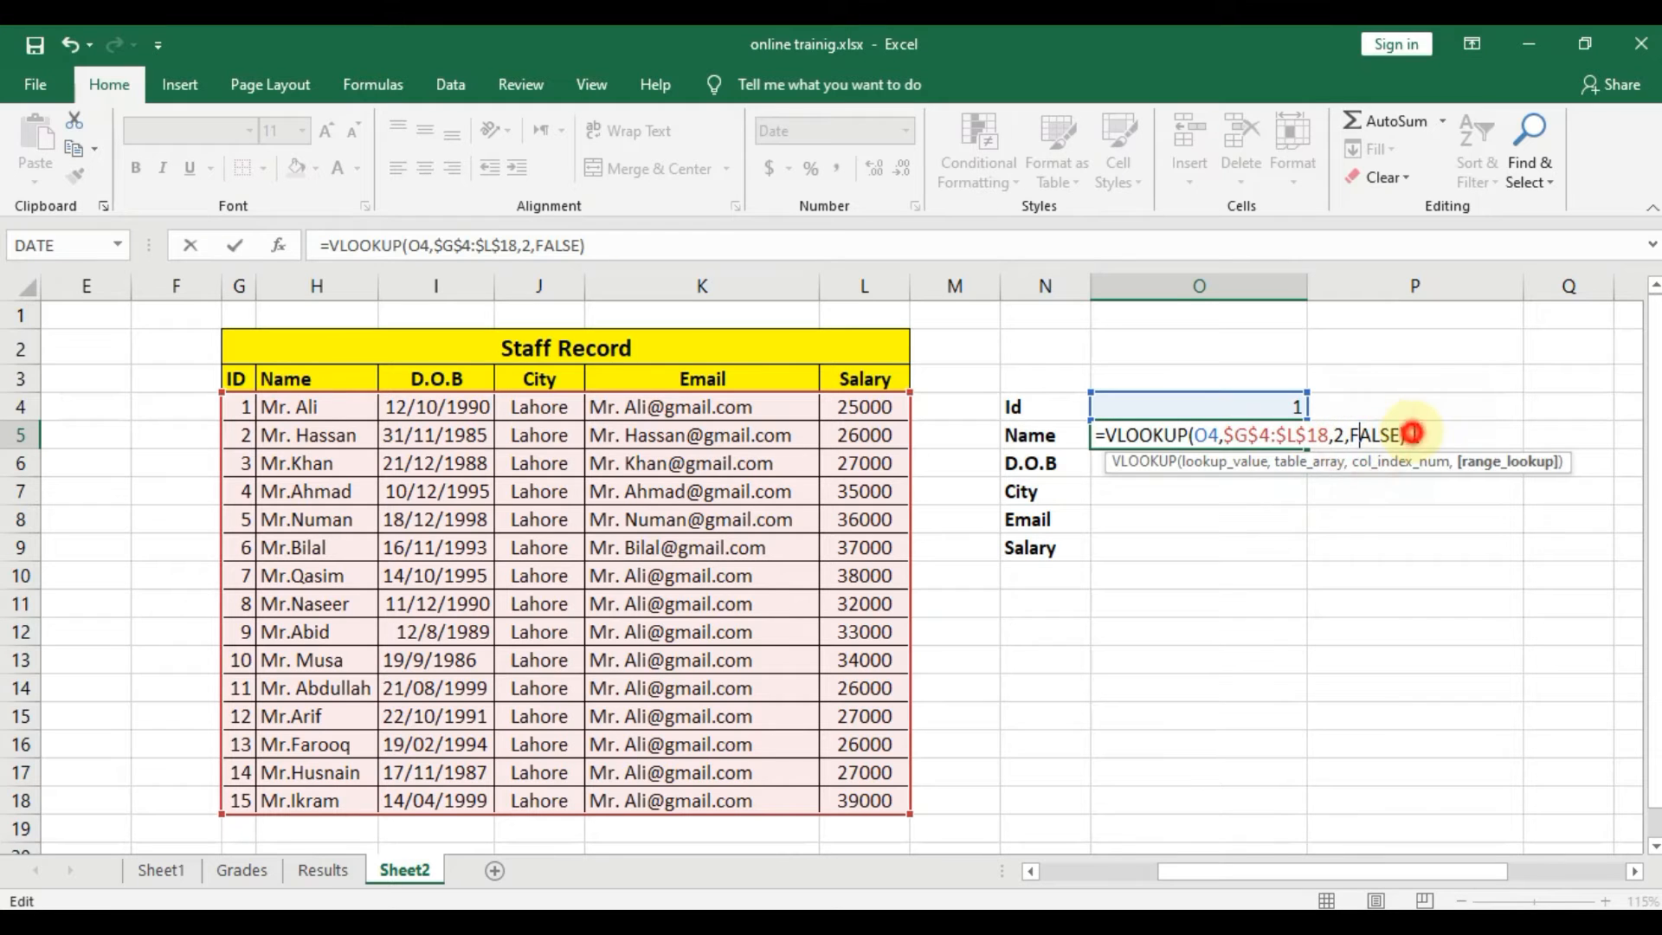
click(1404, 437)
key(Return)
Fill the Name lookup formula from O5 down through the Salary cell O9
click(1224, 437)
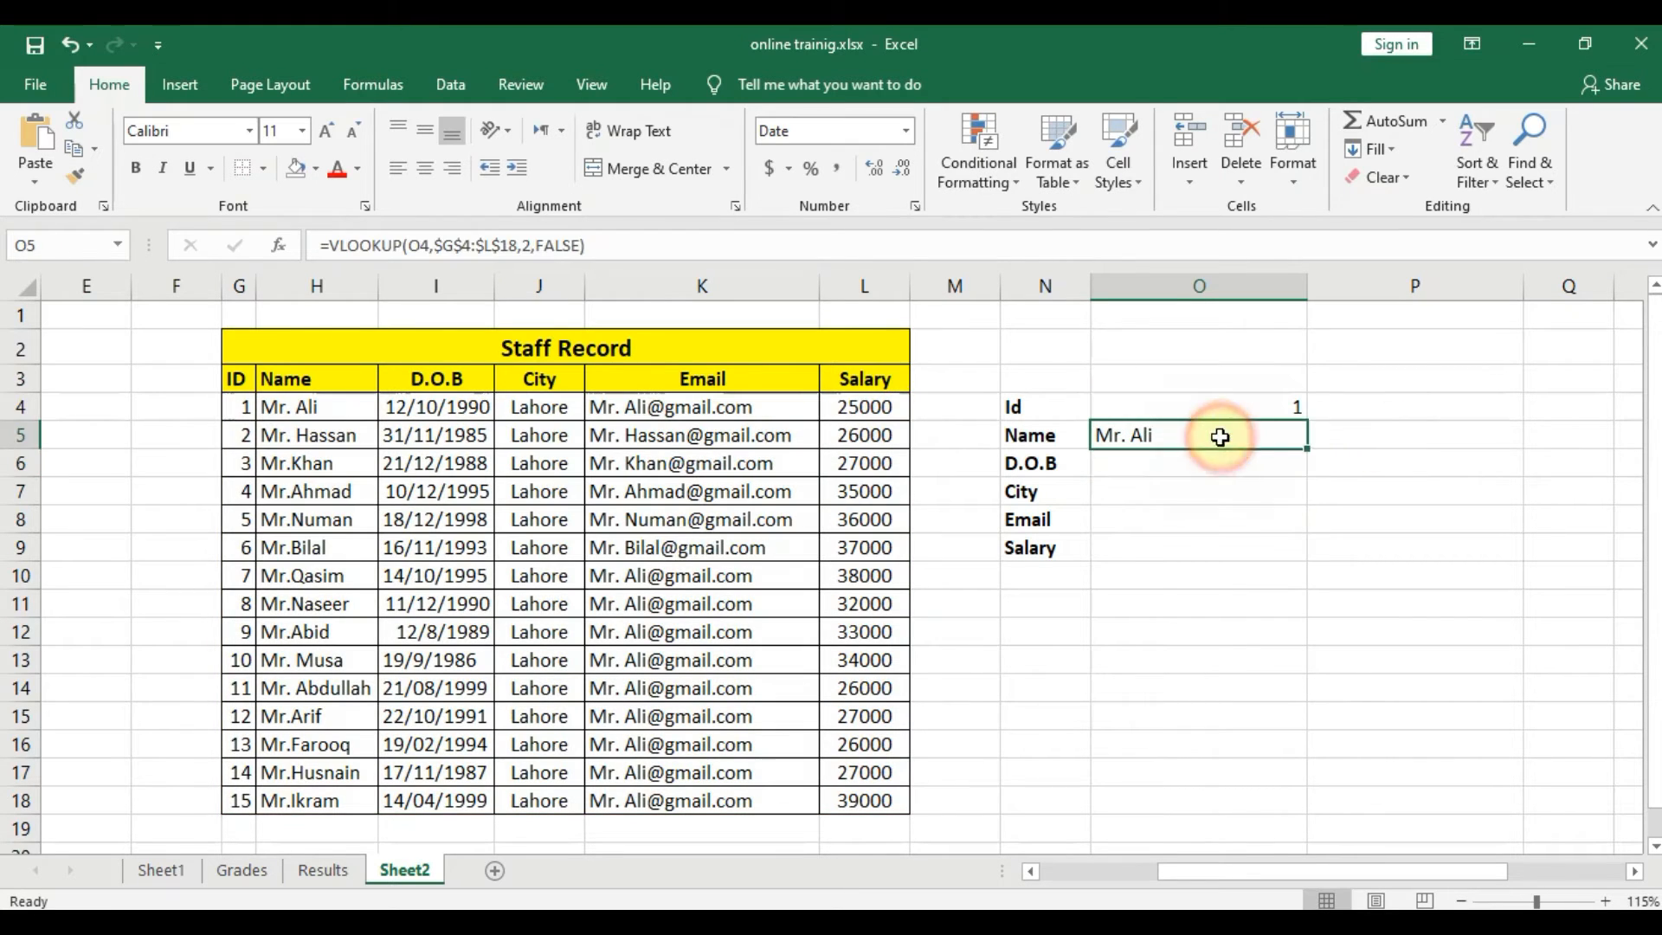
drag(1311, 449, 1272, 549)
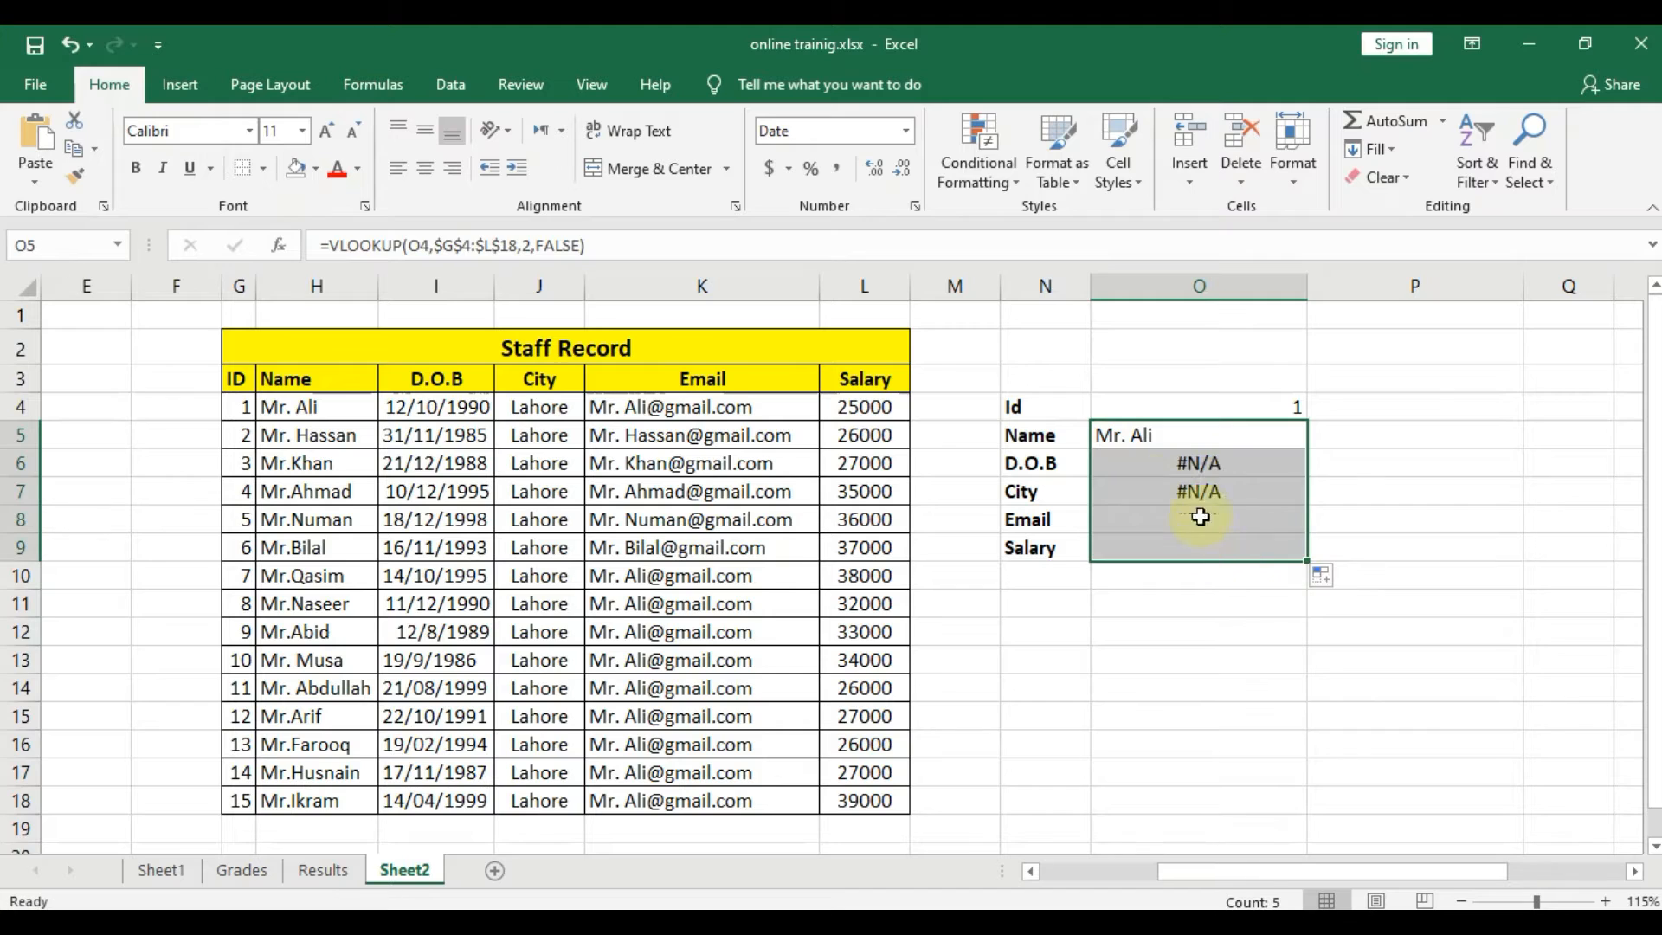
click(1374, 501)
Correct the D.O.B formula in O6 to use lookup value O4 and column index 3
double_click(1188, 465)
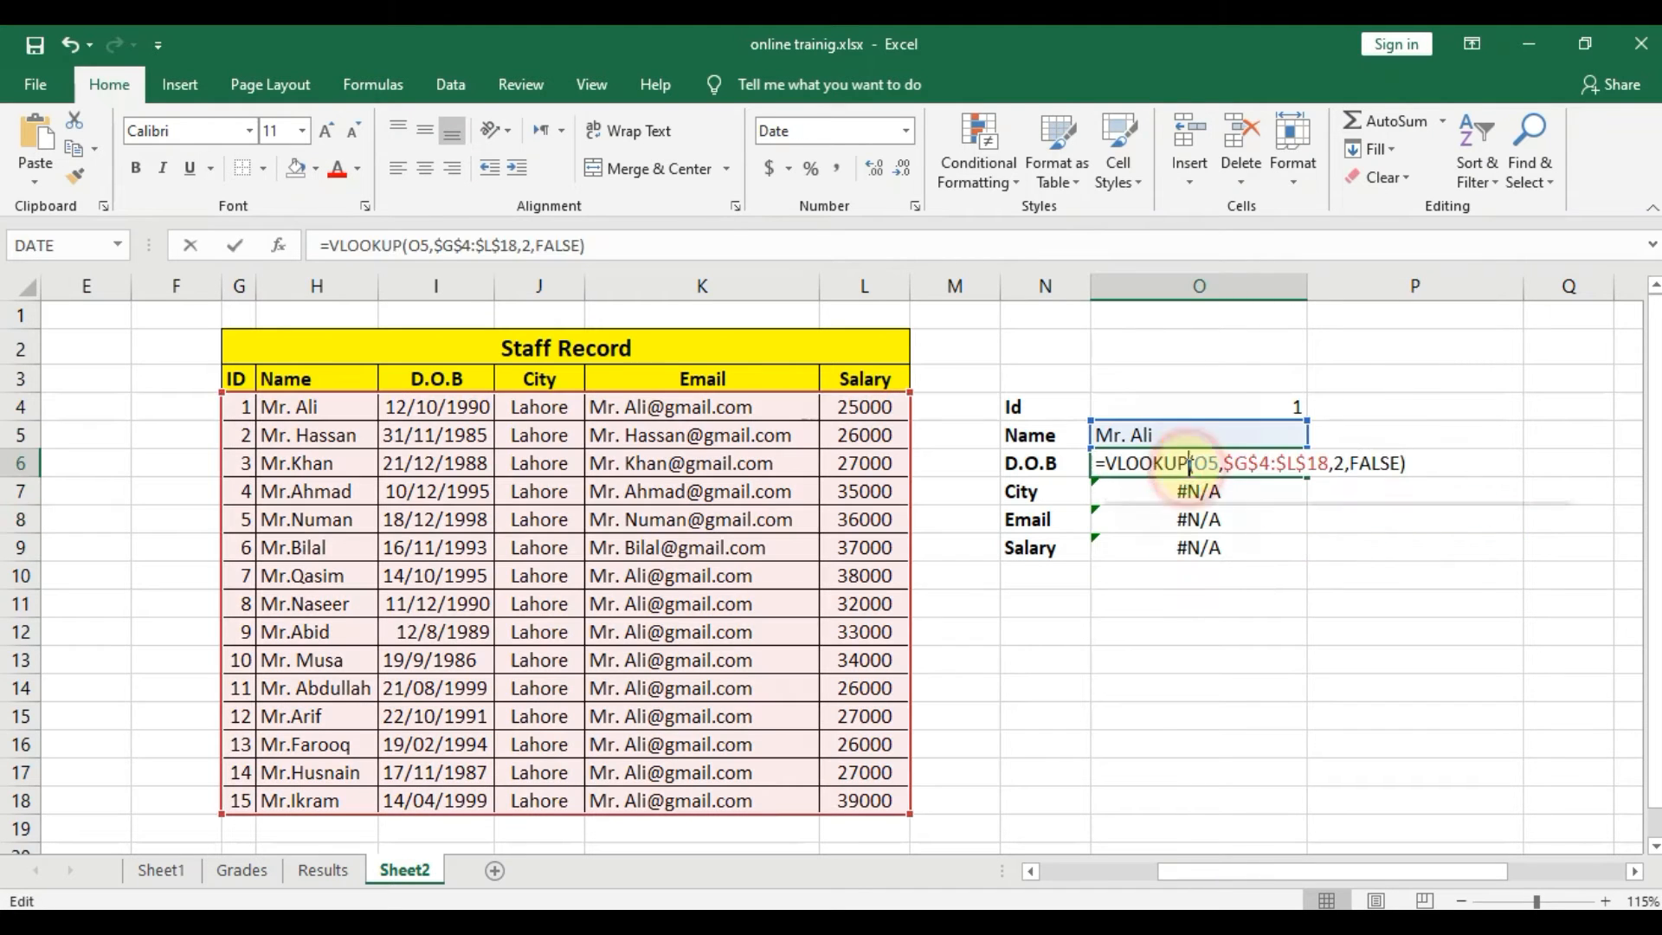
click(1209, 465)
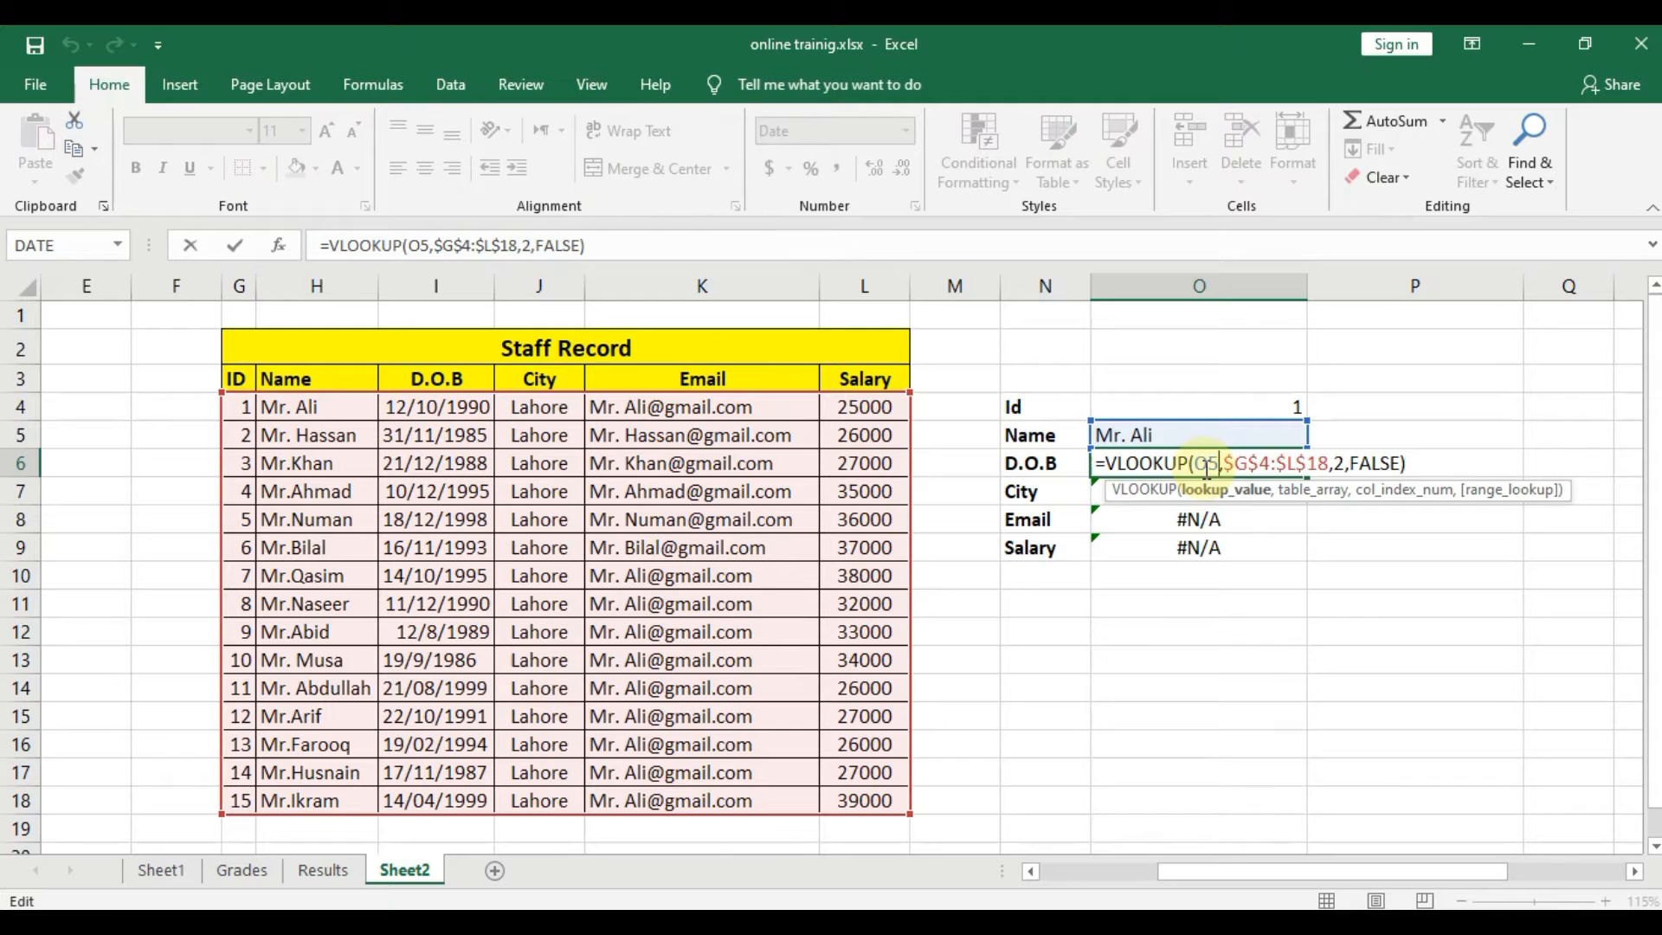
key(BackSpace)
text(4)
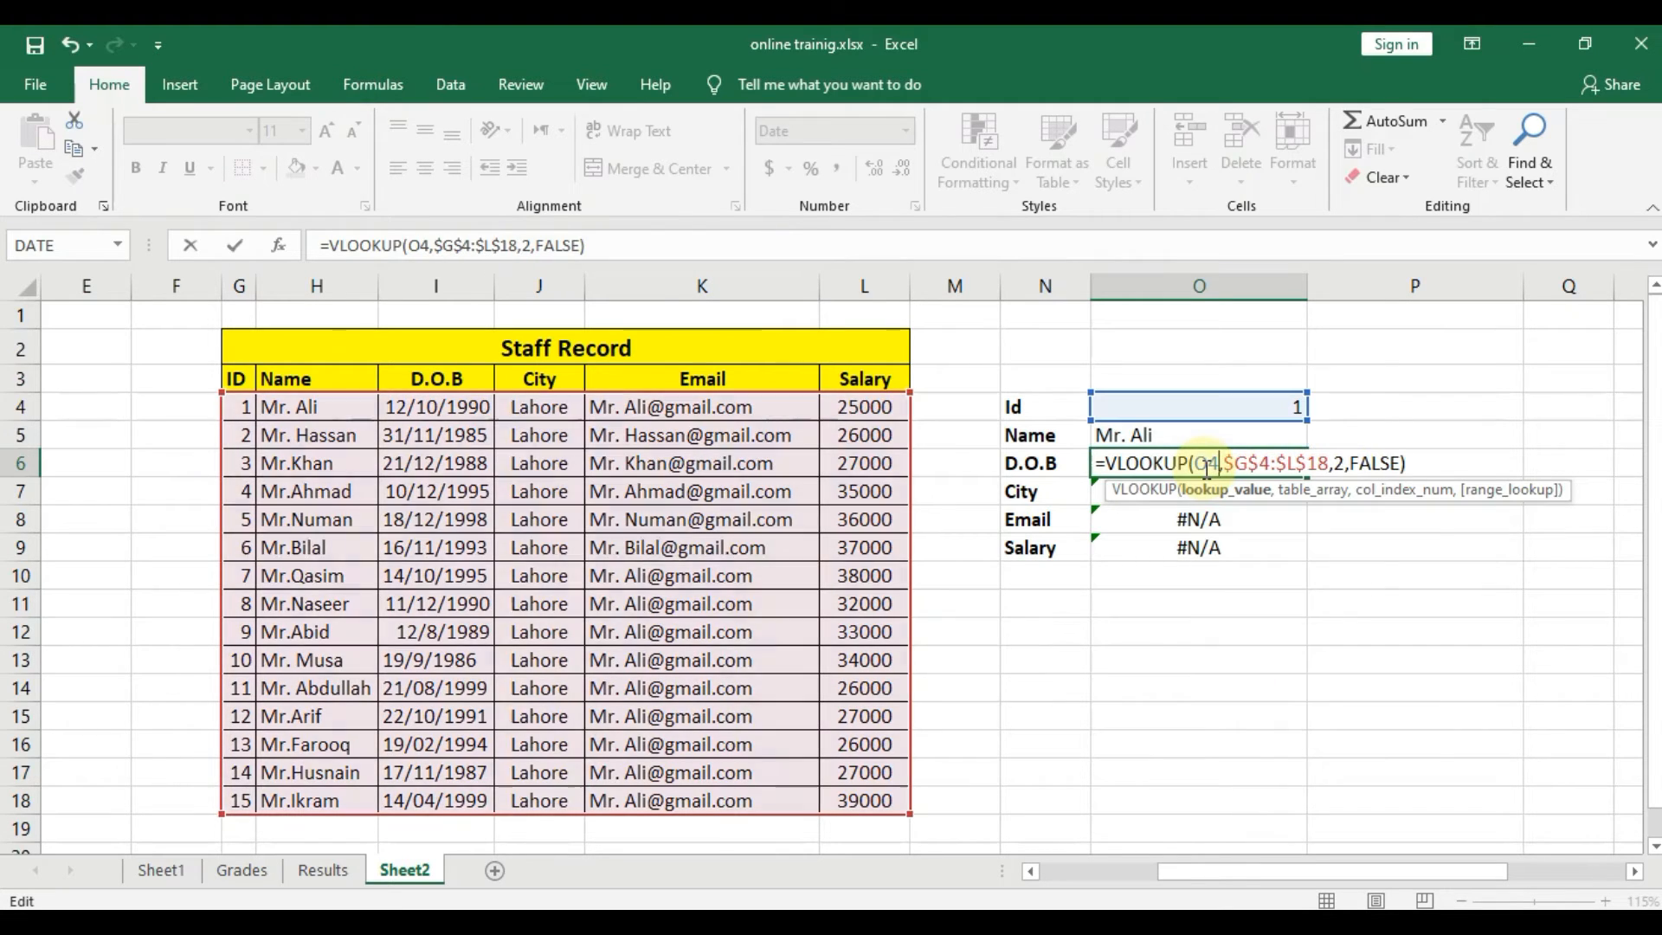
key(Right)
key(Right)
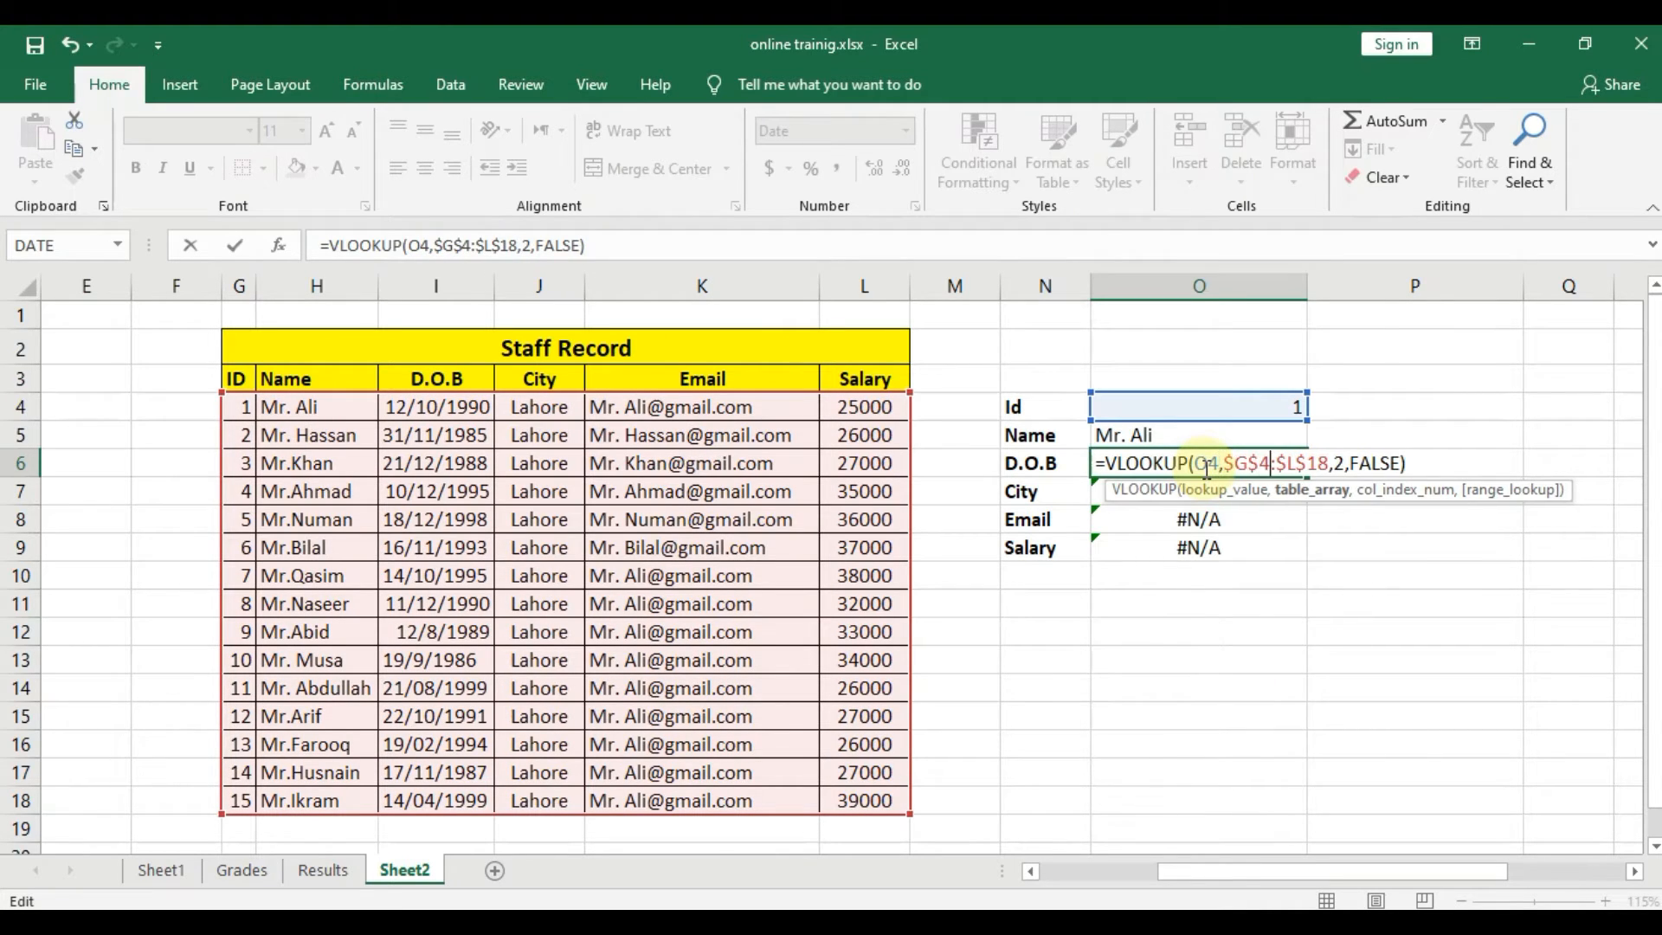
key(Right)
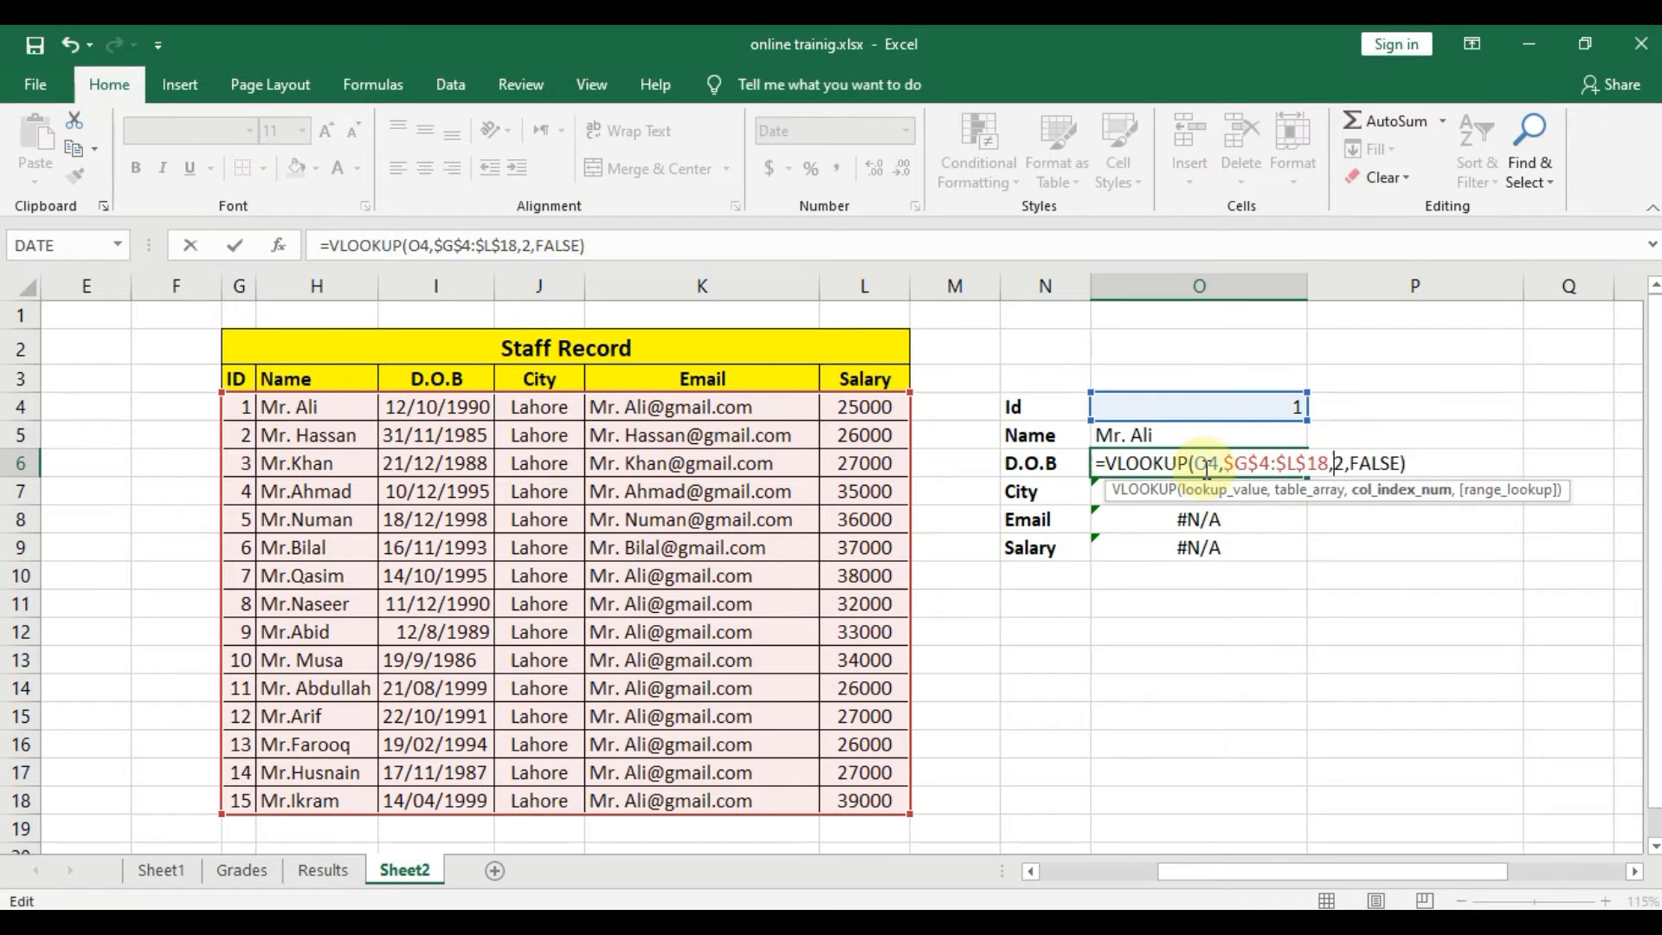
key(BackSpace)
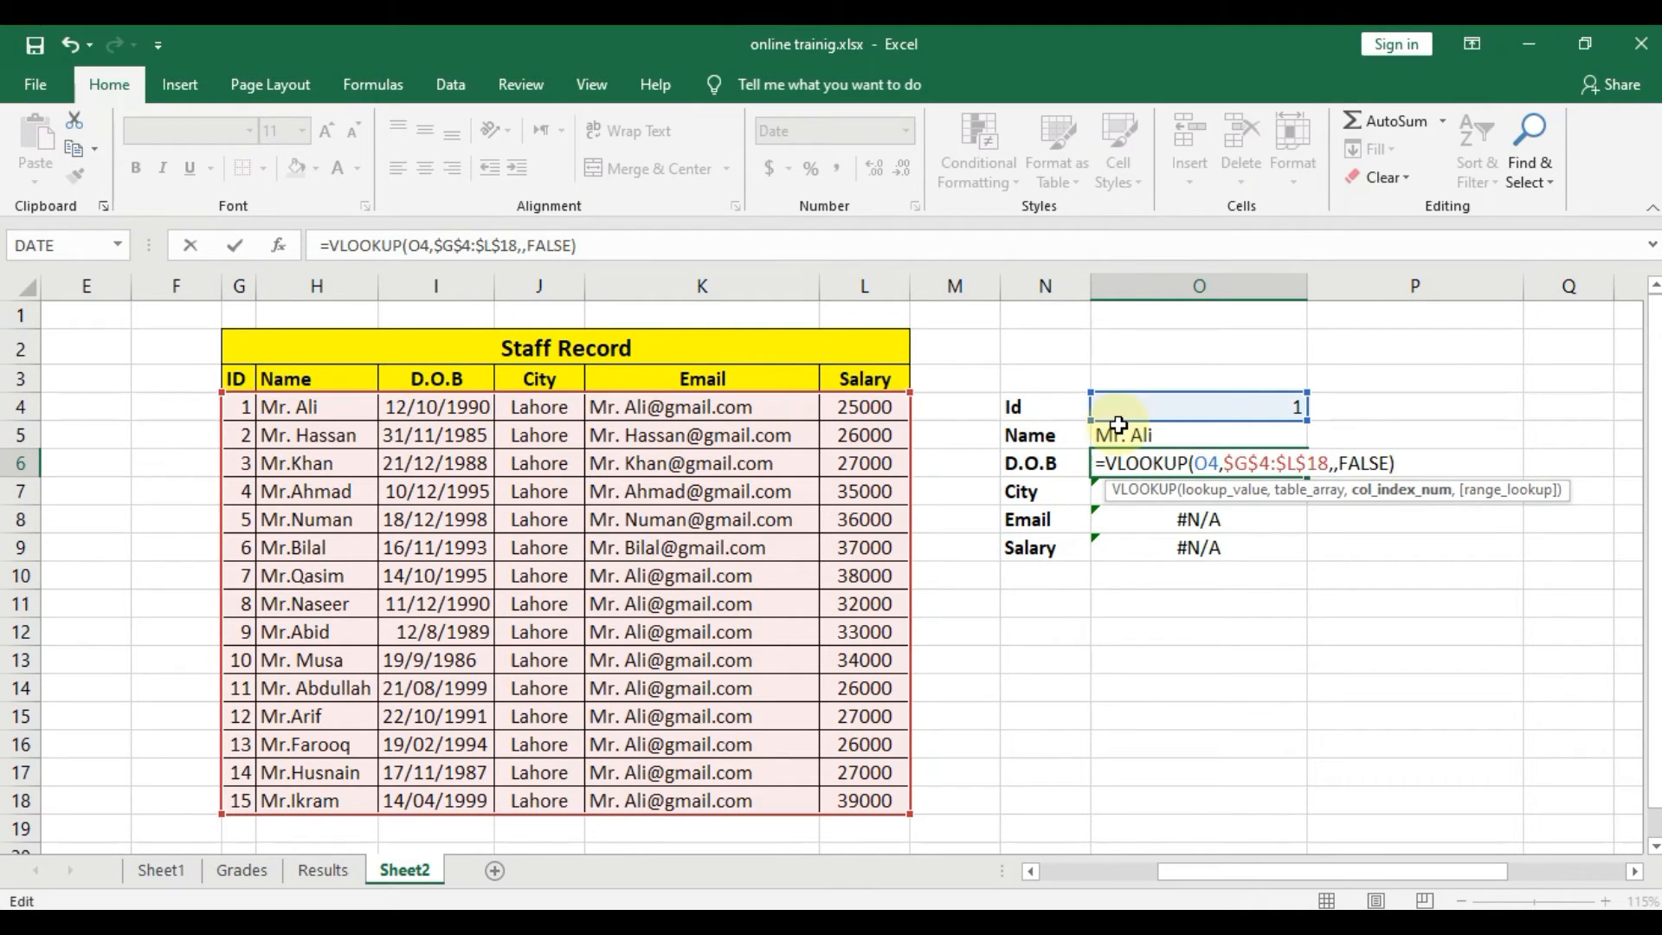
text(3)
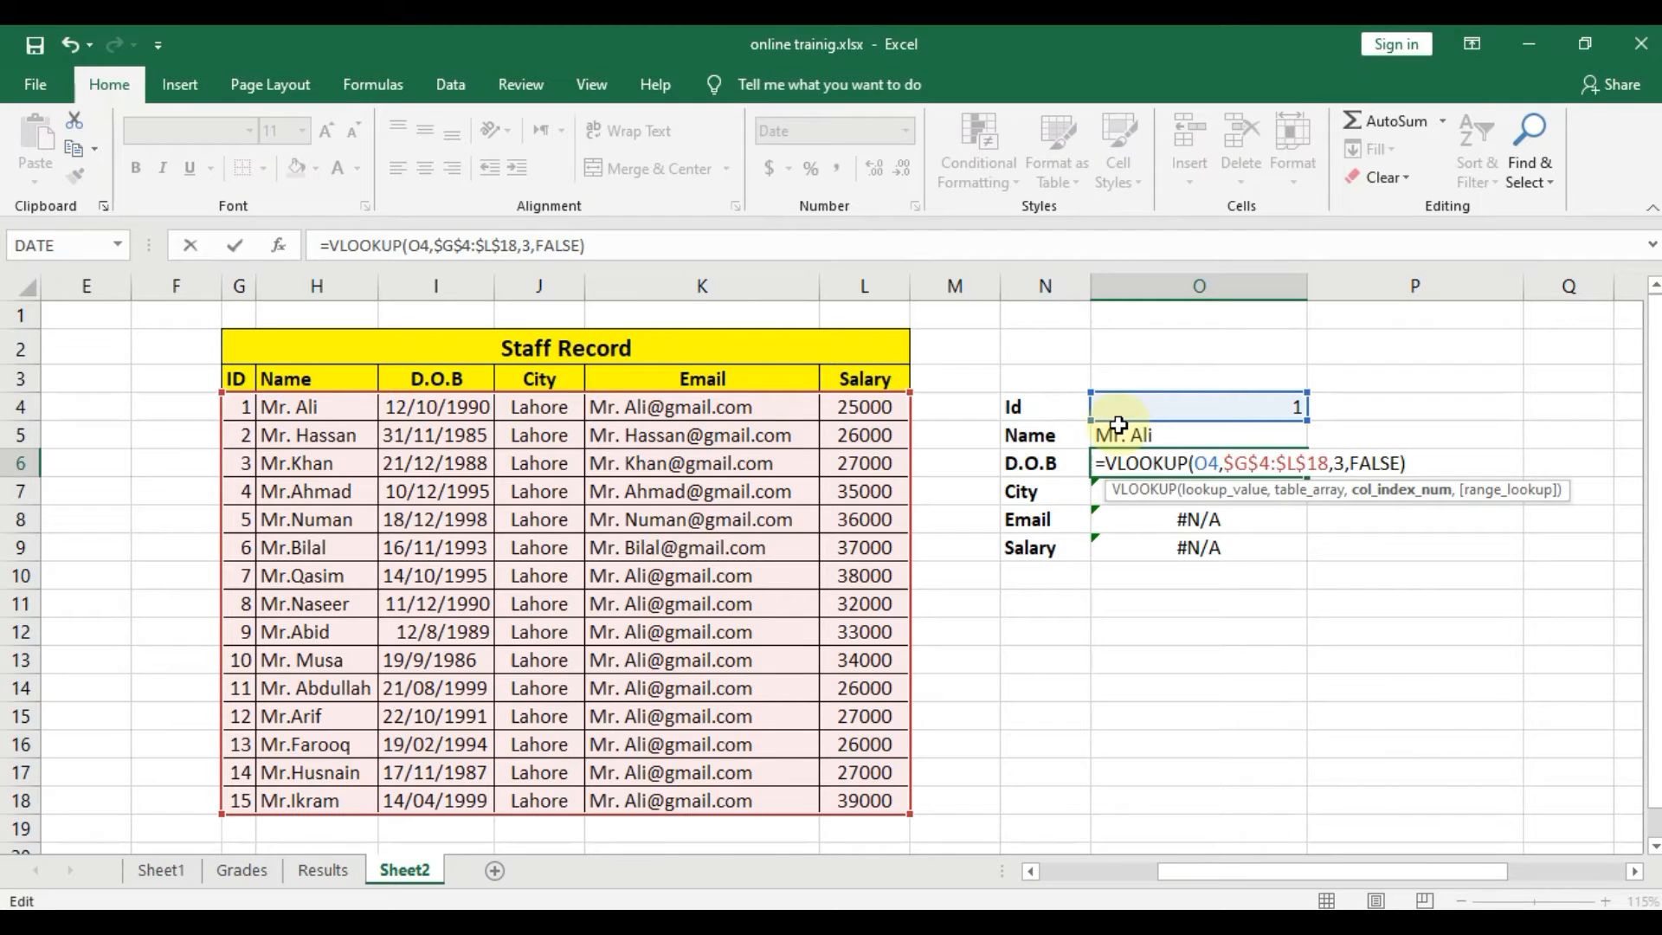
key(Return)
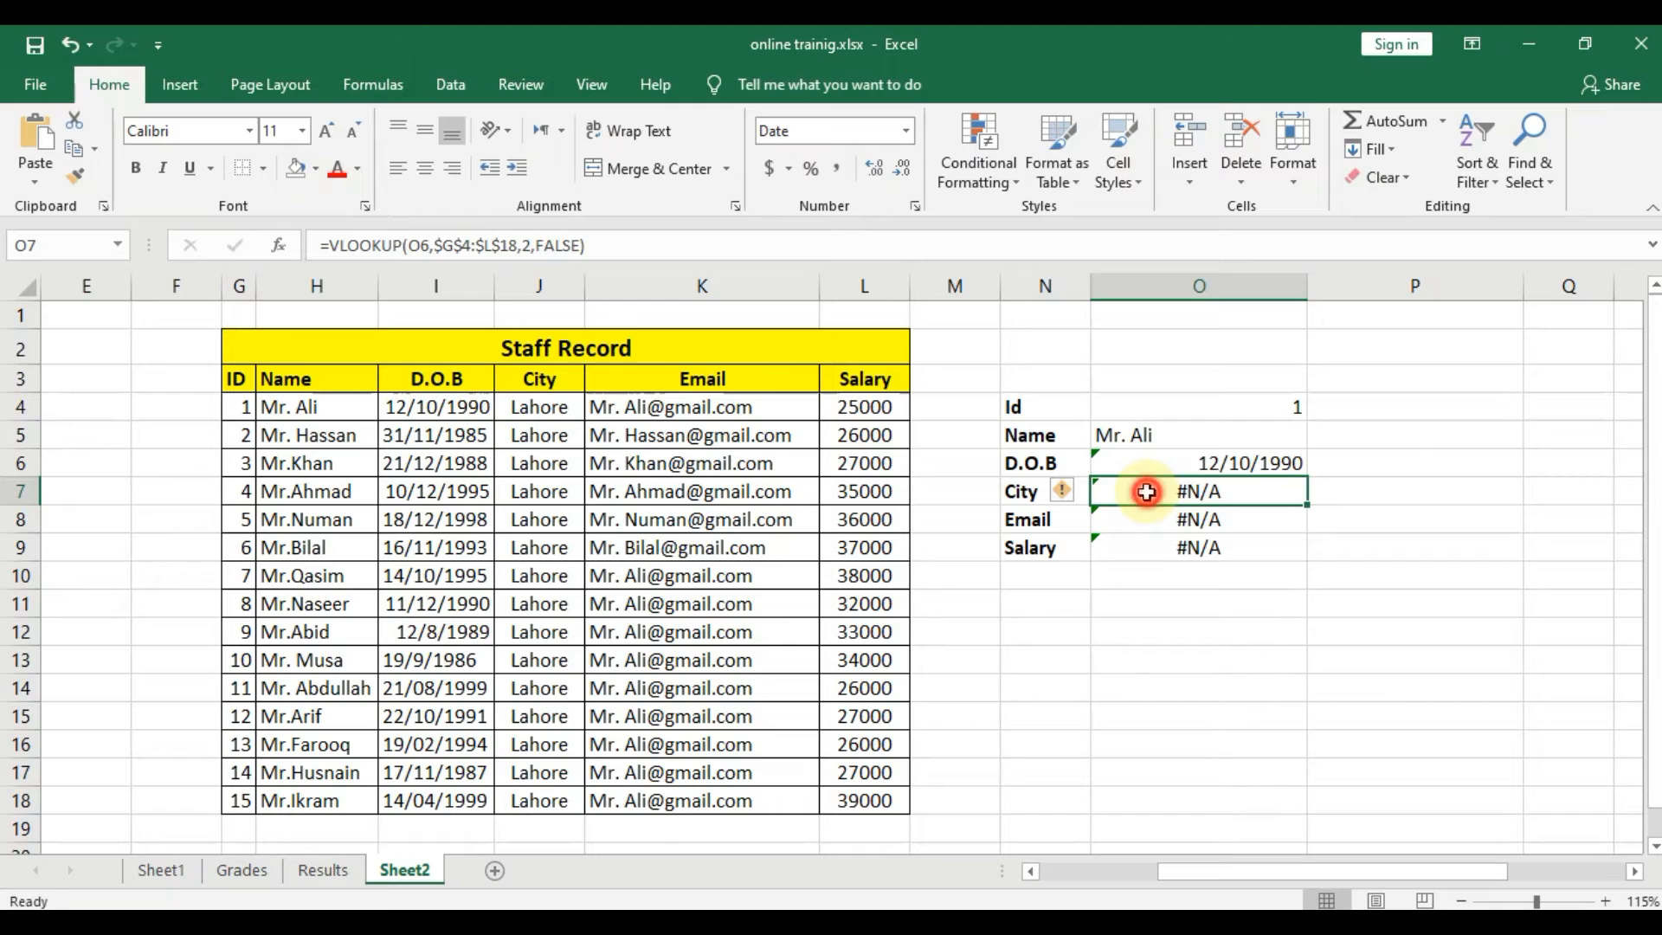
Correct the City formula in O7 to use lookup value O4 and column index 4
double_click(1175, 491)
click(1215, 491)
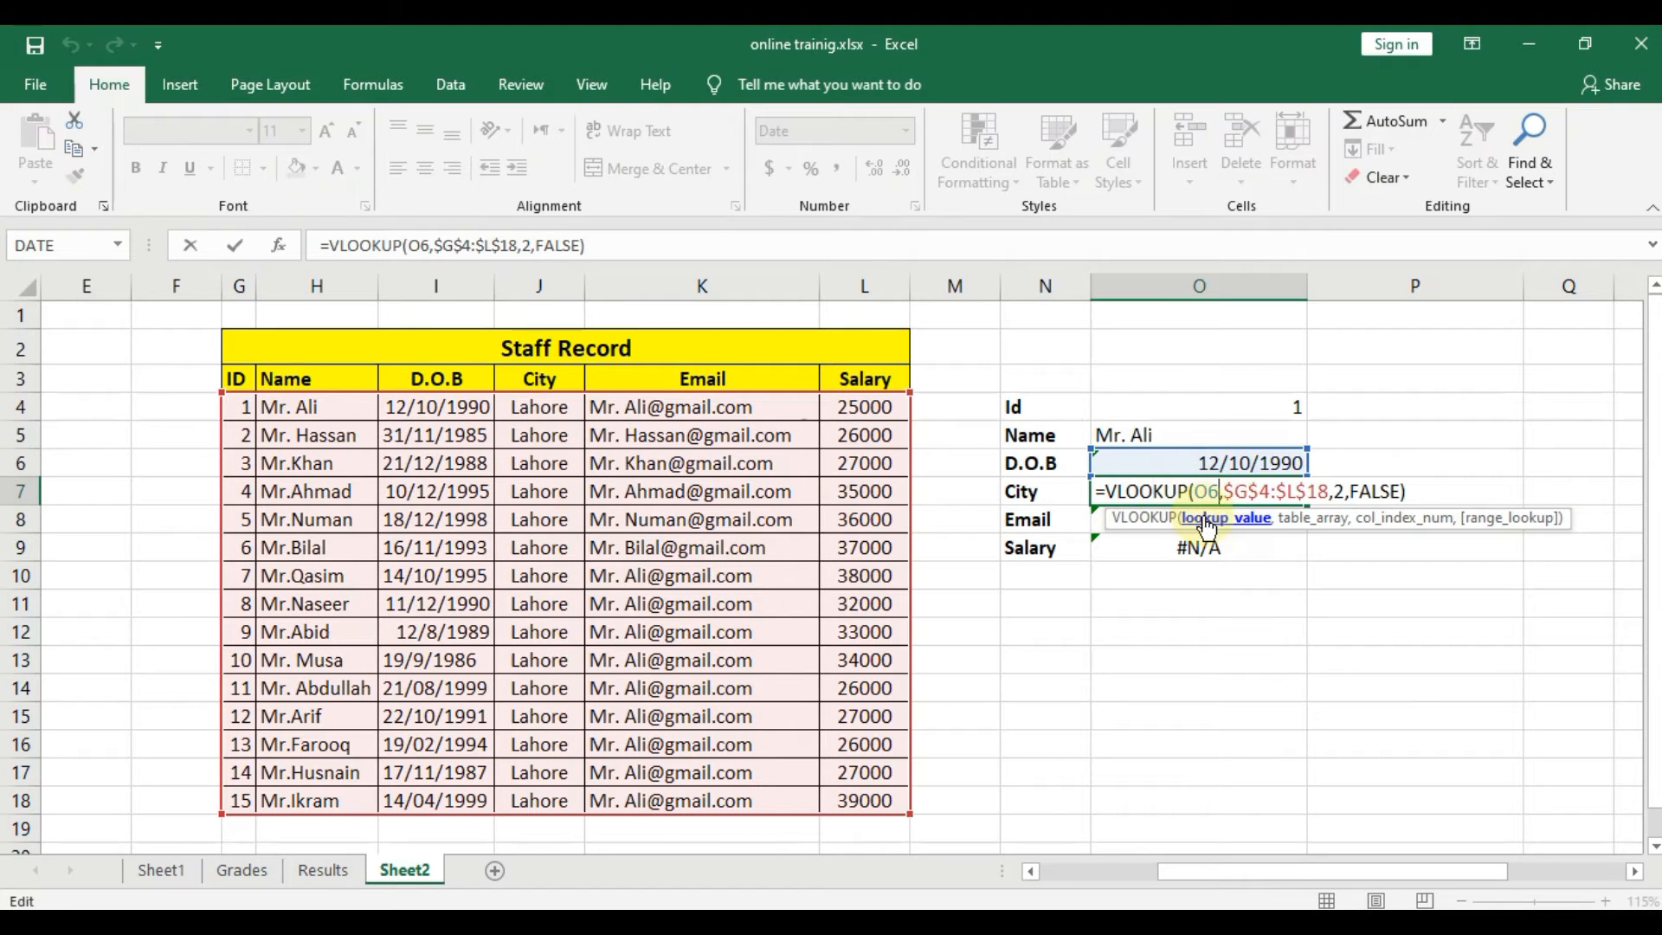
key(BackSpace)
text(4)
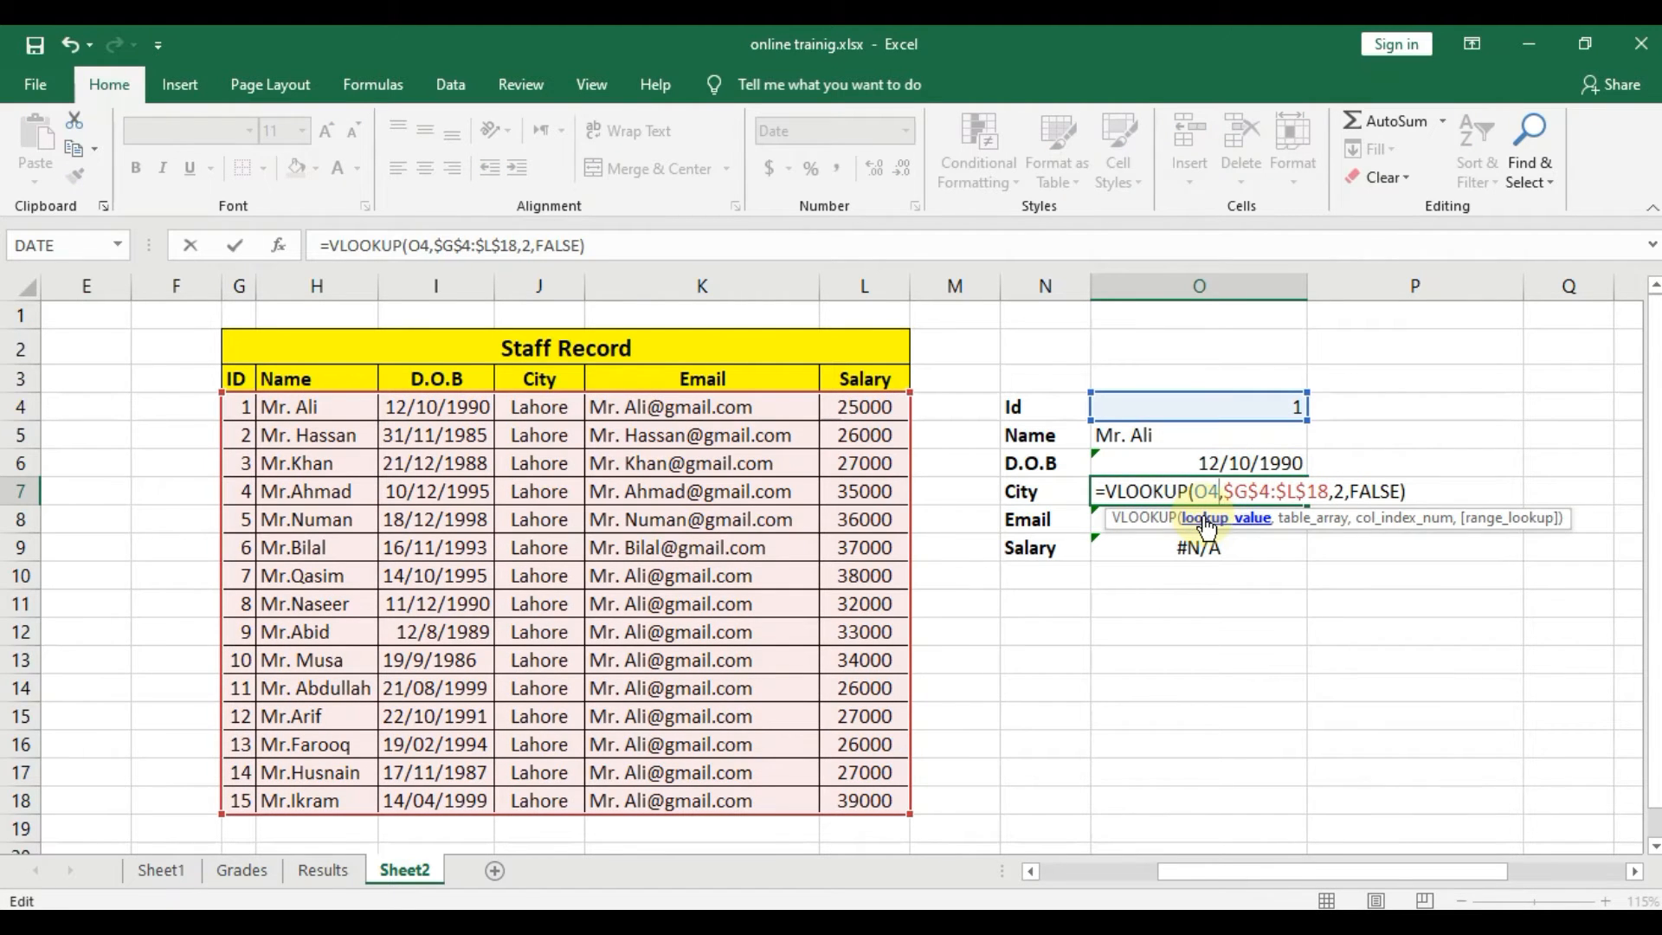
click(1343, 489)
key(BackSpace)
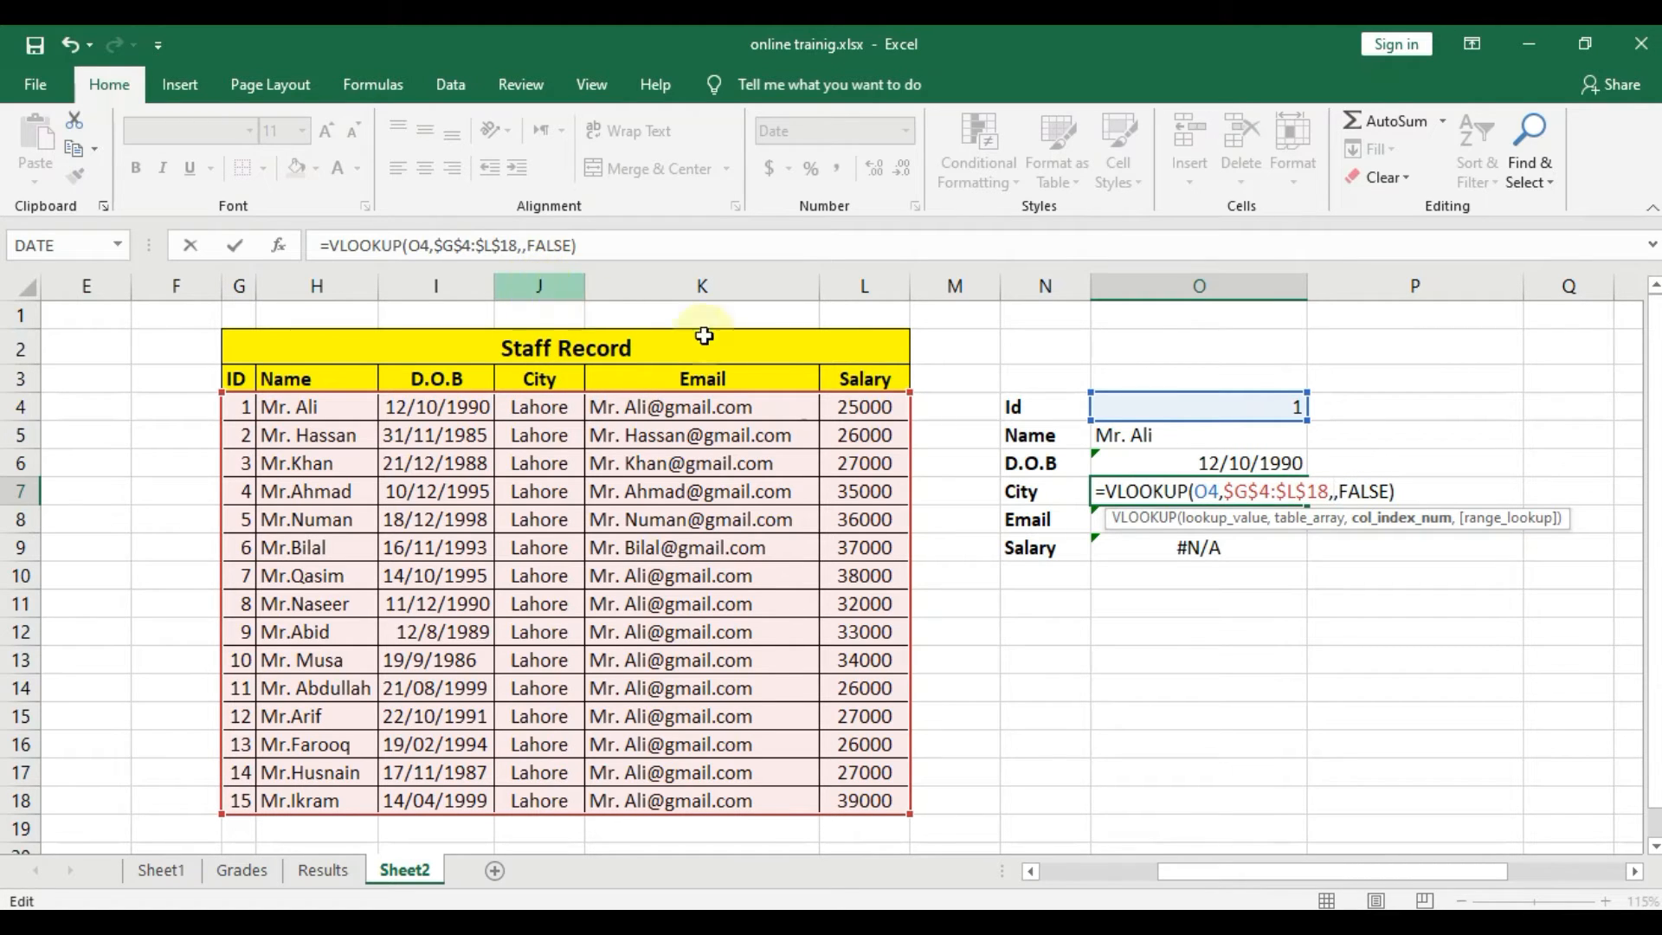
text(4)
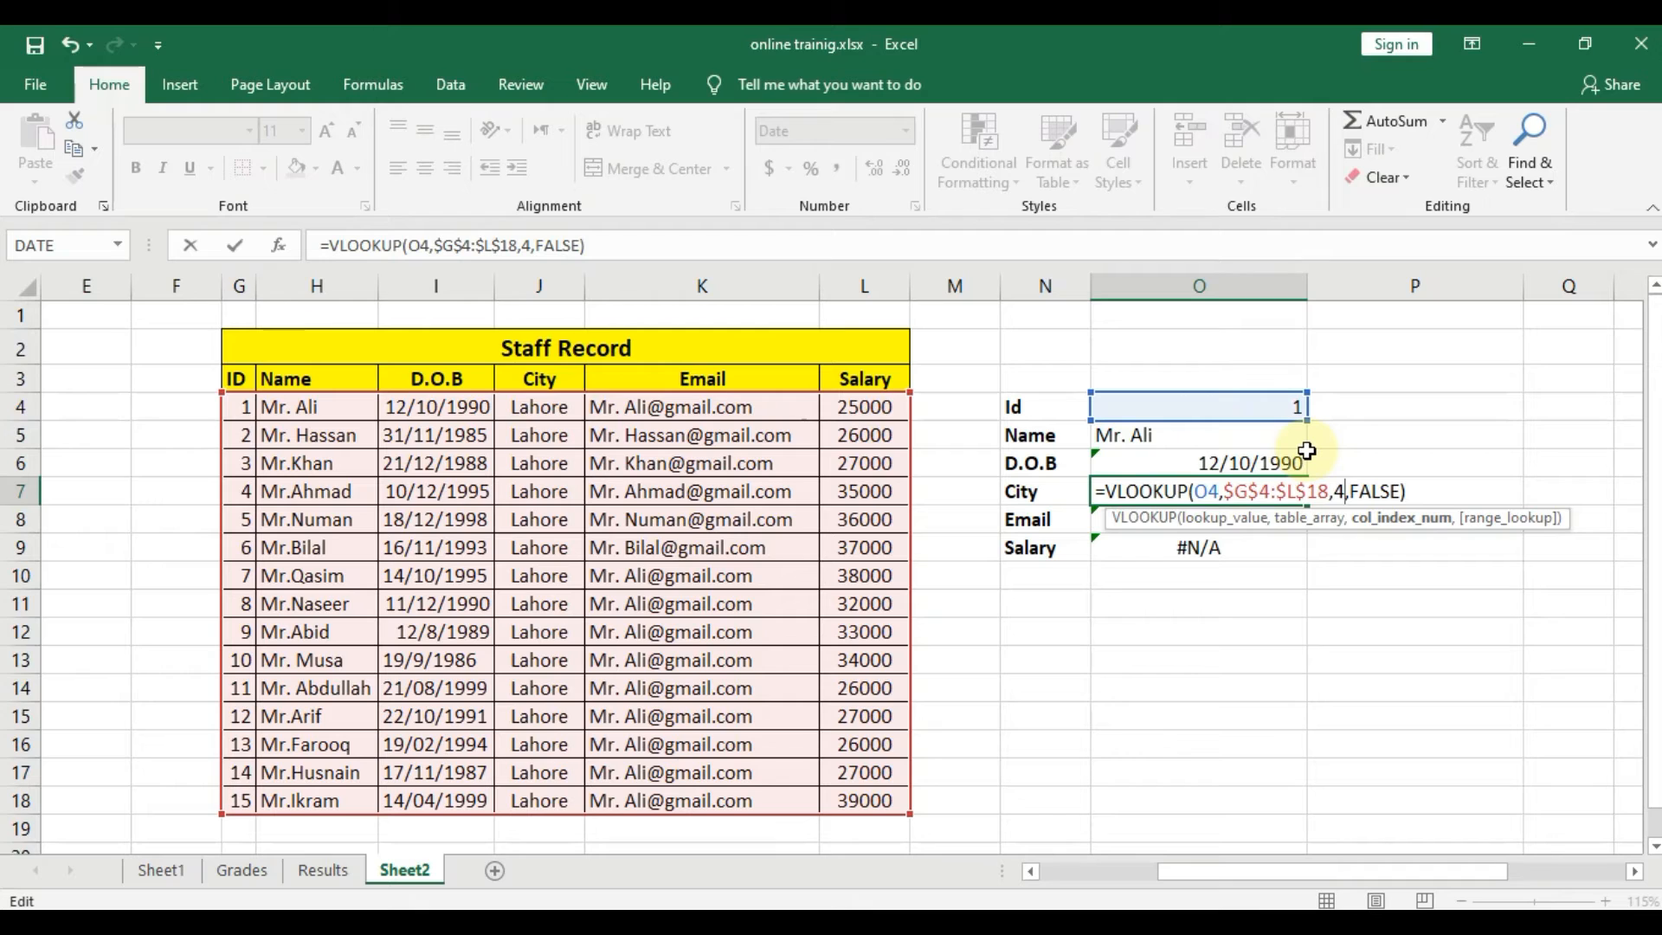
key(Return)
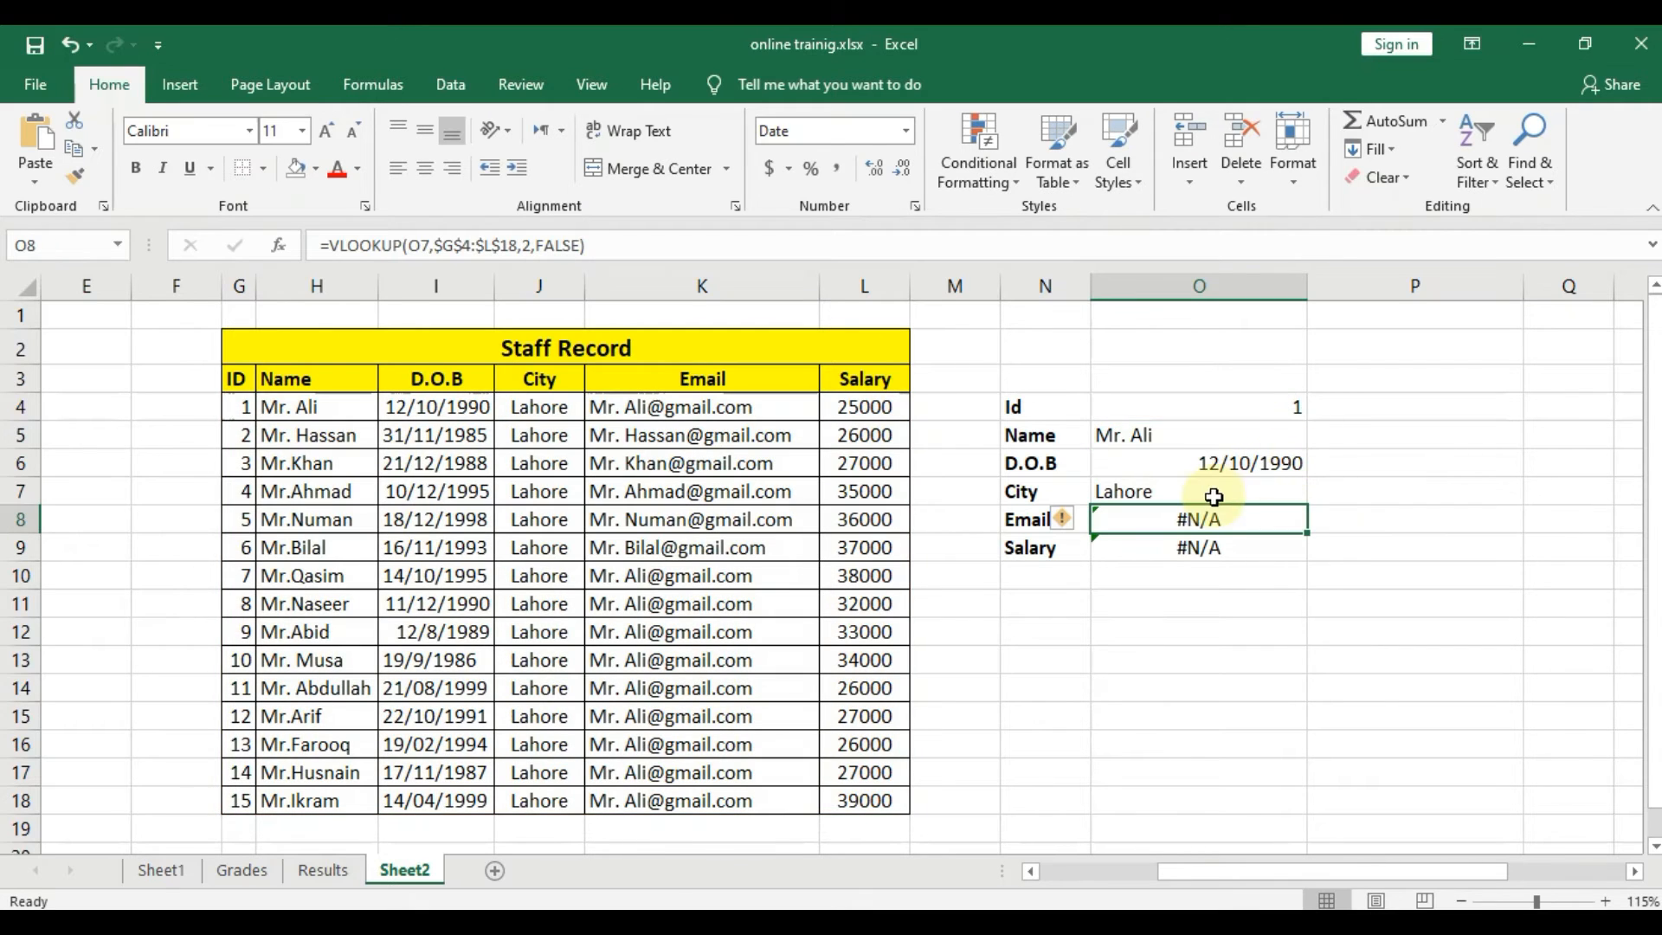
Correct the Email formula in O8 to use lookup value O4 and column index 5
double_click(1217, 519)
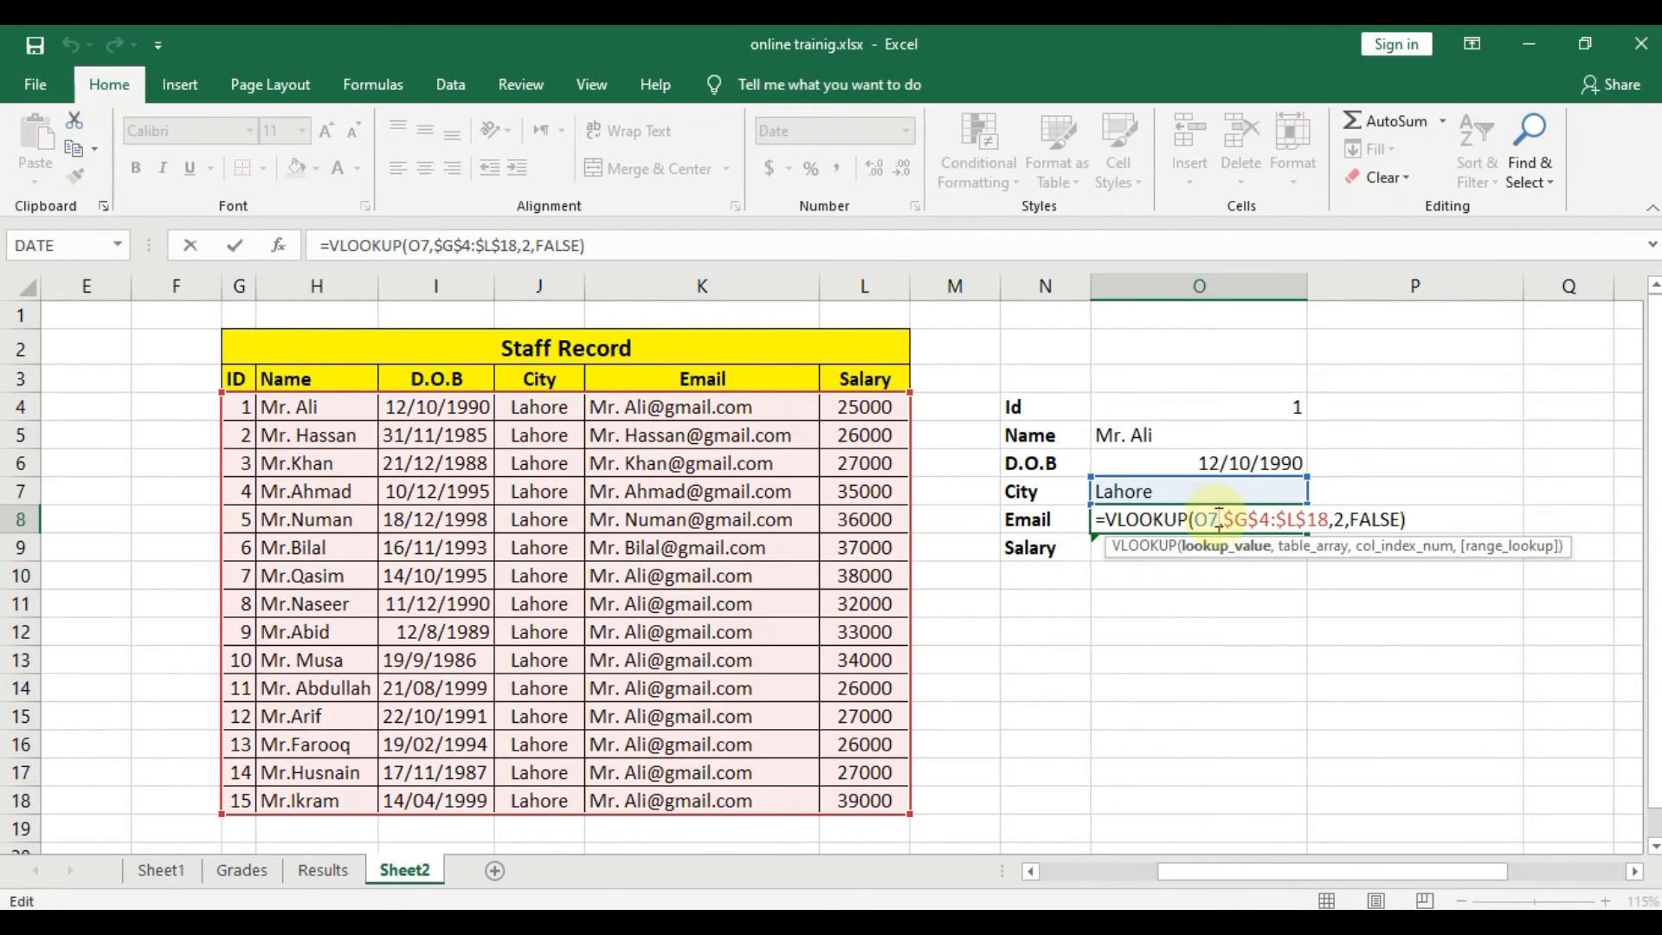
key(BackSpace)
text(4)
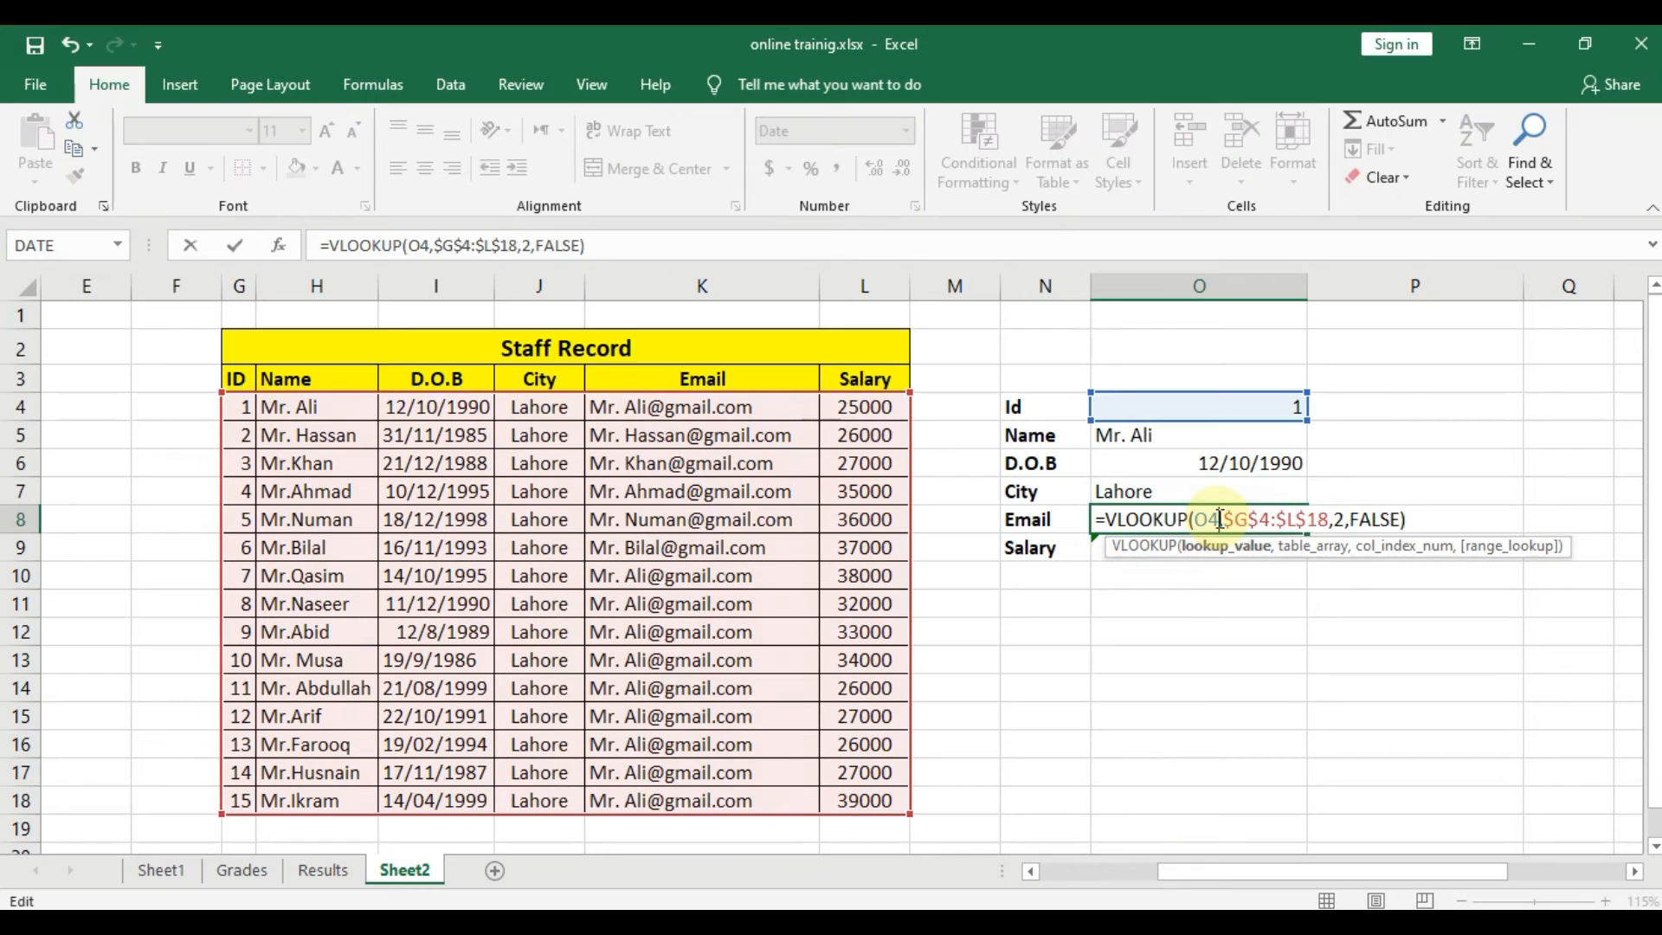
click(1347, 518)
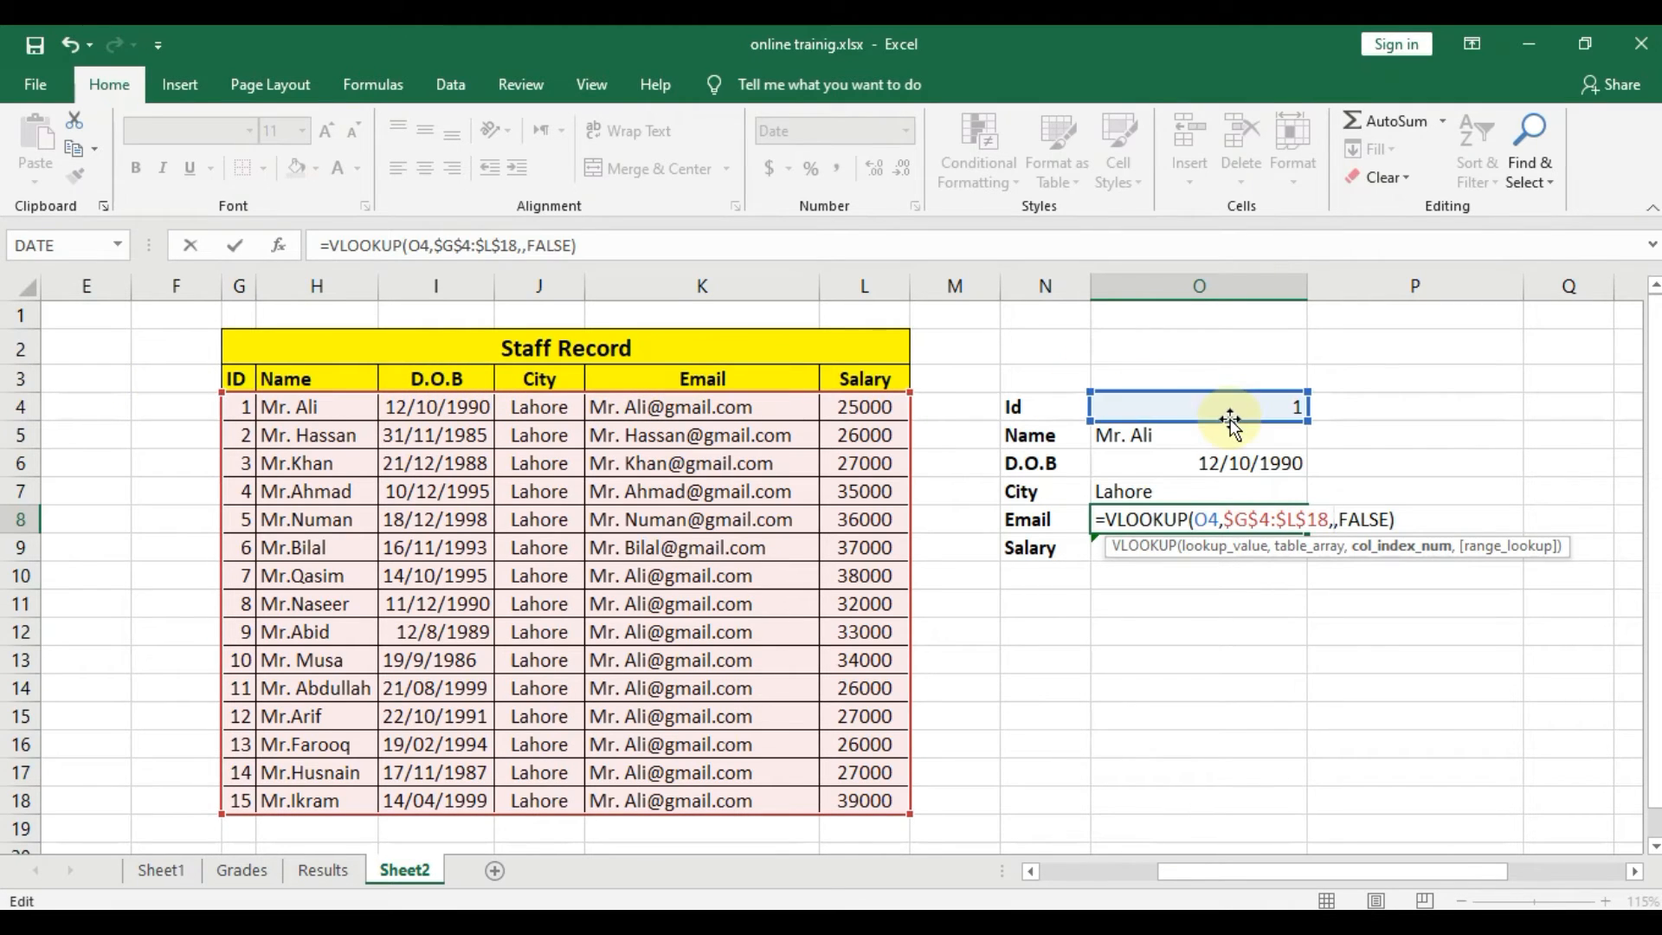
text(5)
key(Return)
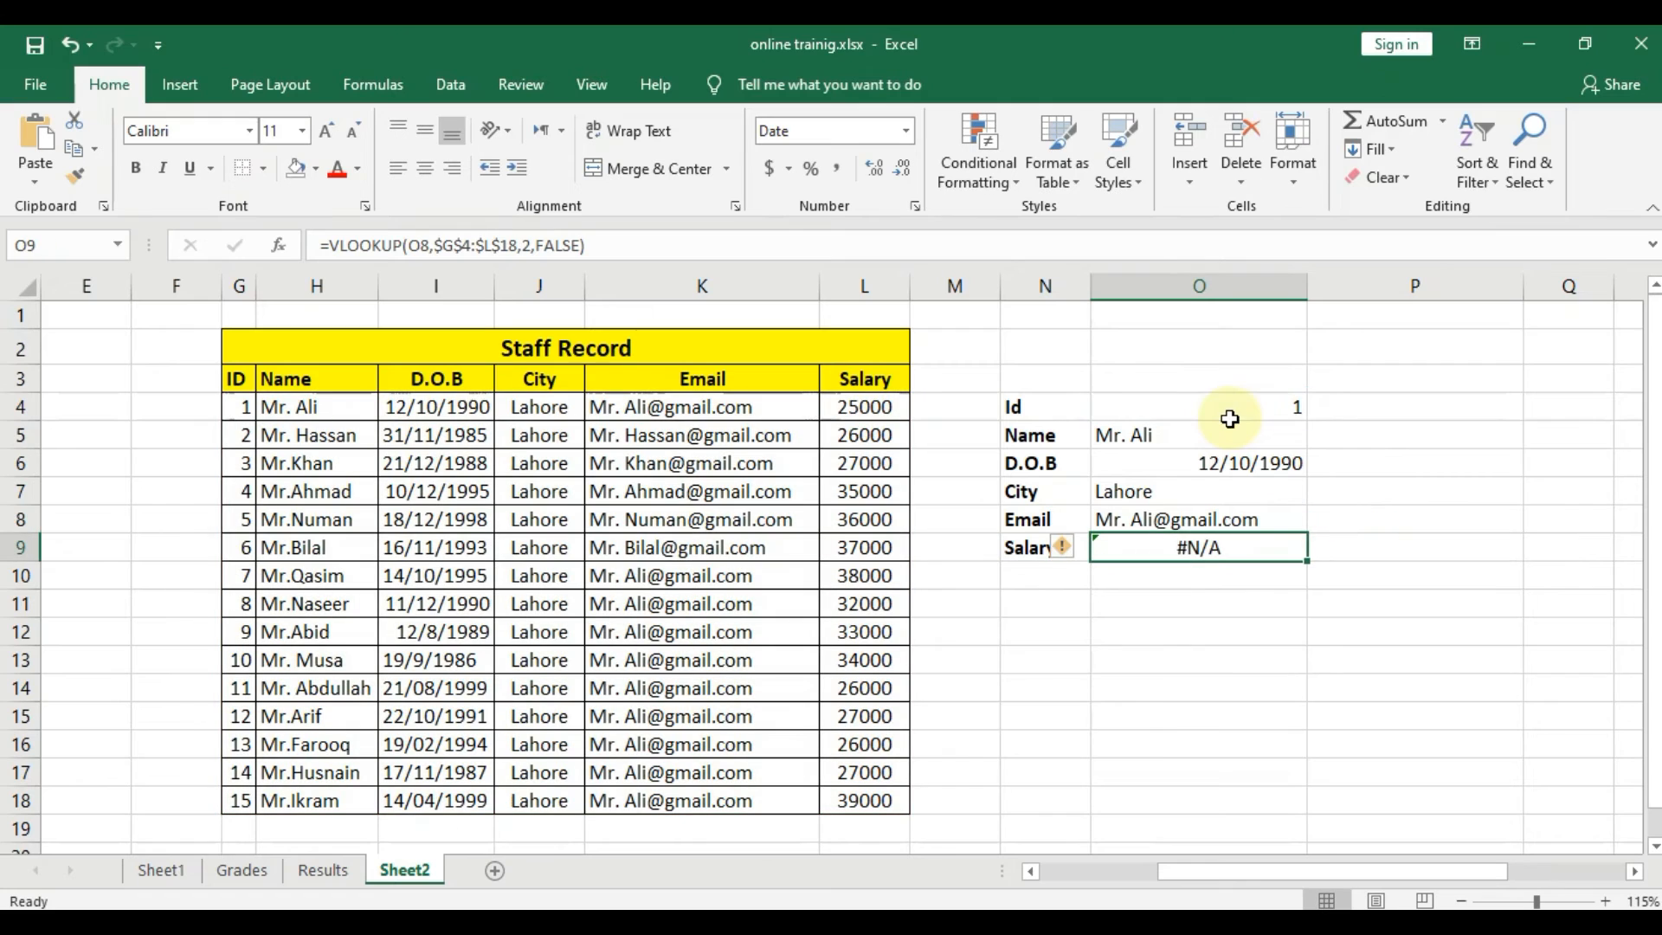
Correct the Salary formula in O9 to use lookup value O4 and column index 6
double_click(1196, 545)
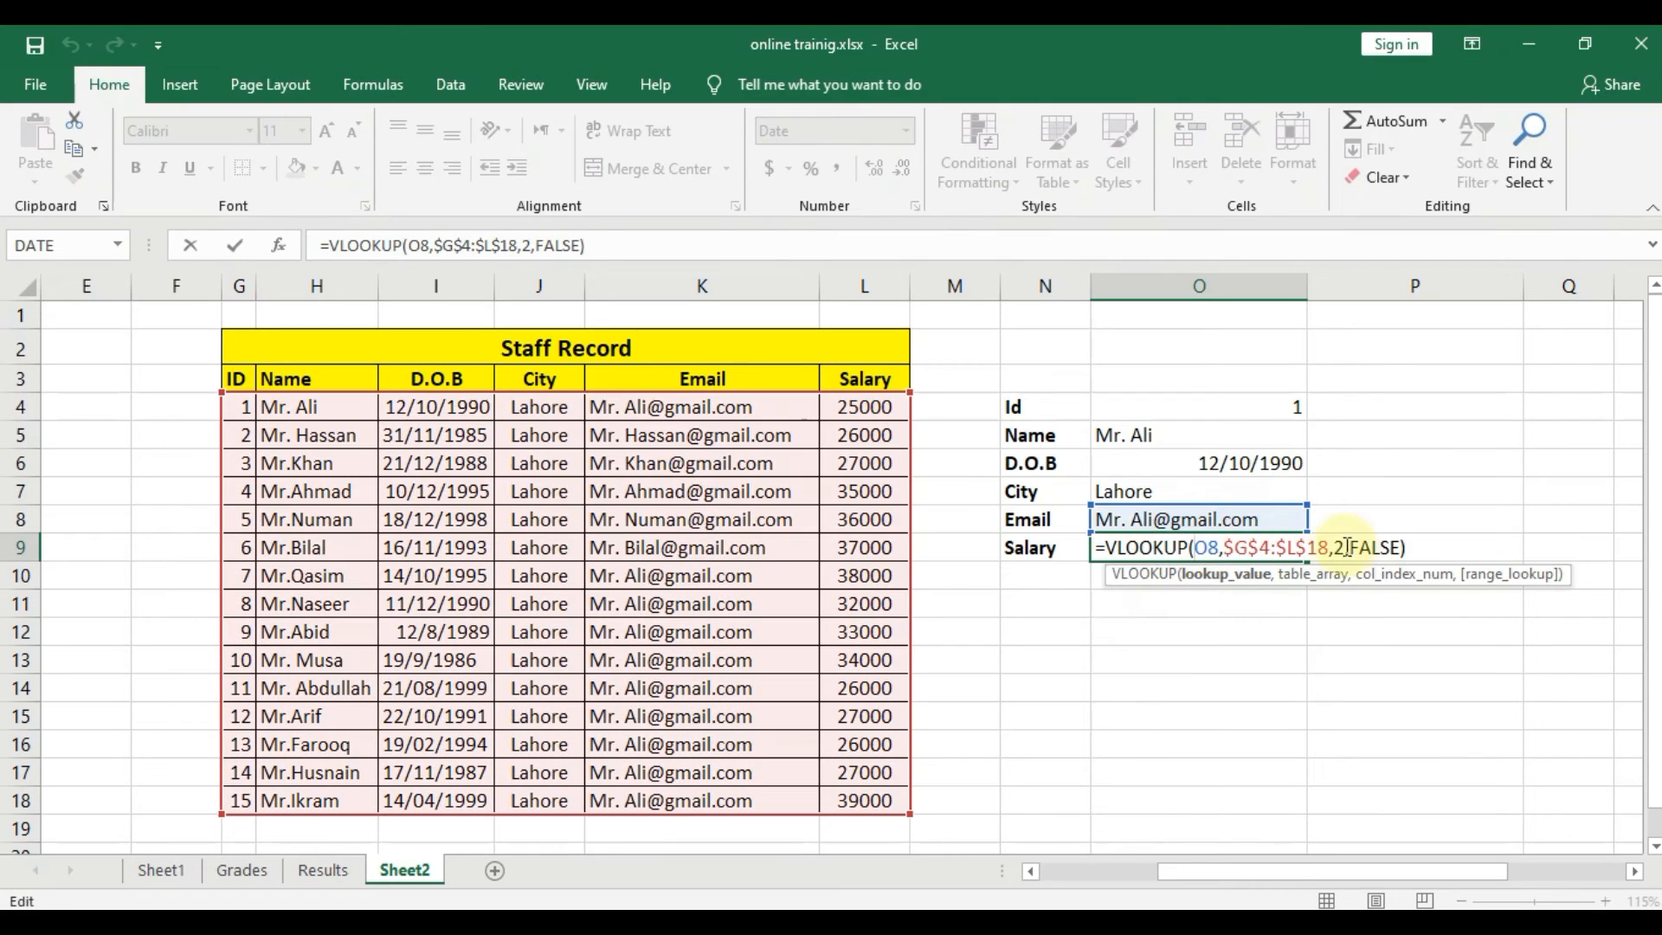
drag(1194, 547, 1213, 554)
text(O4)
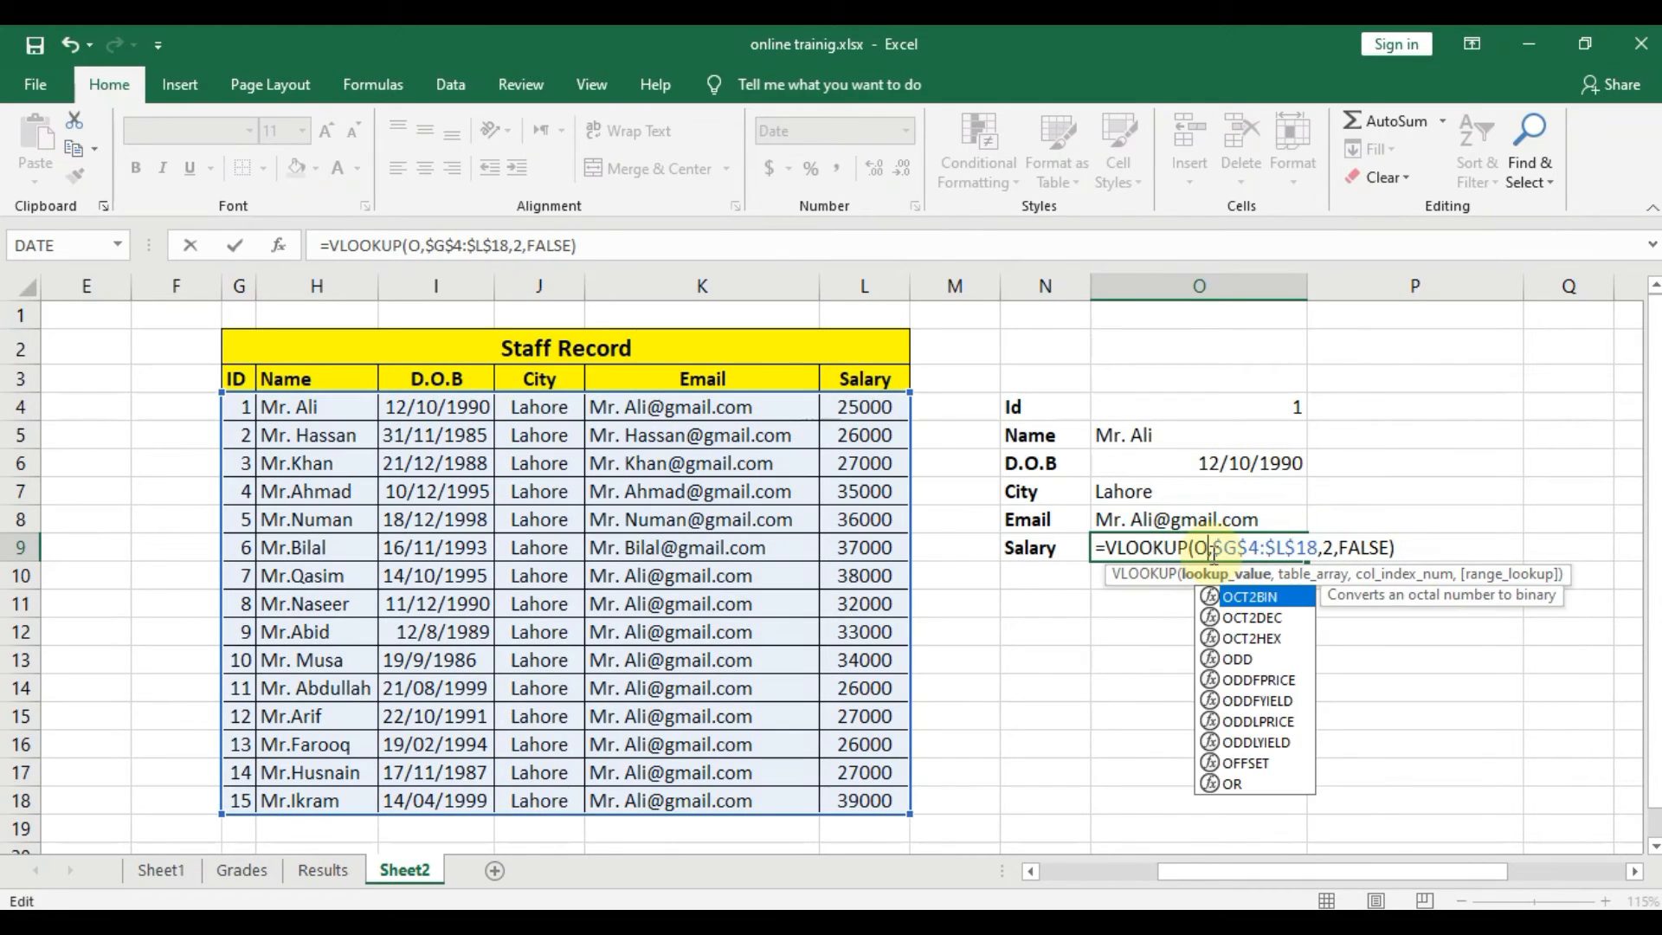
double_click(1335, 547)
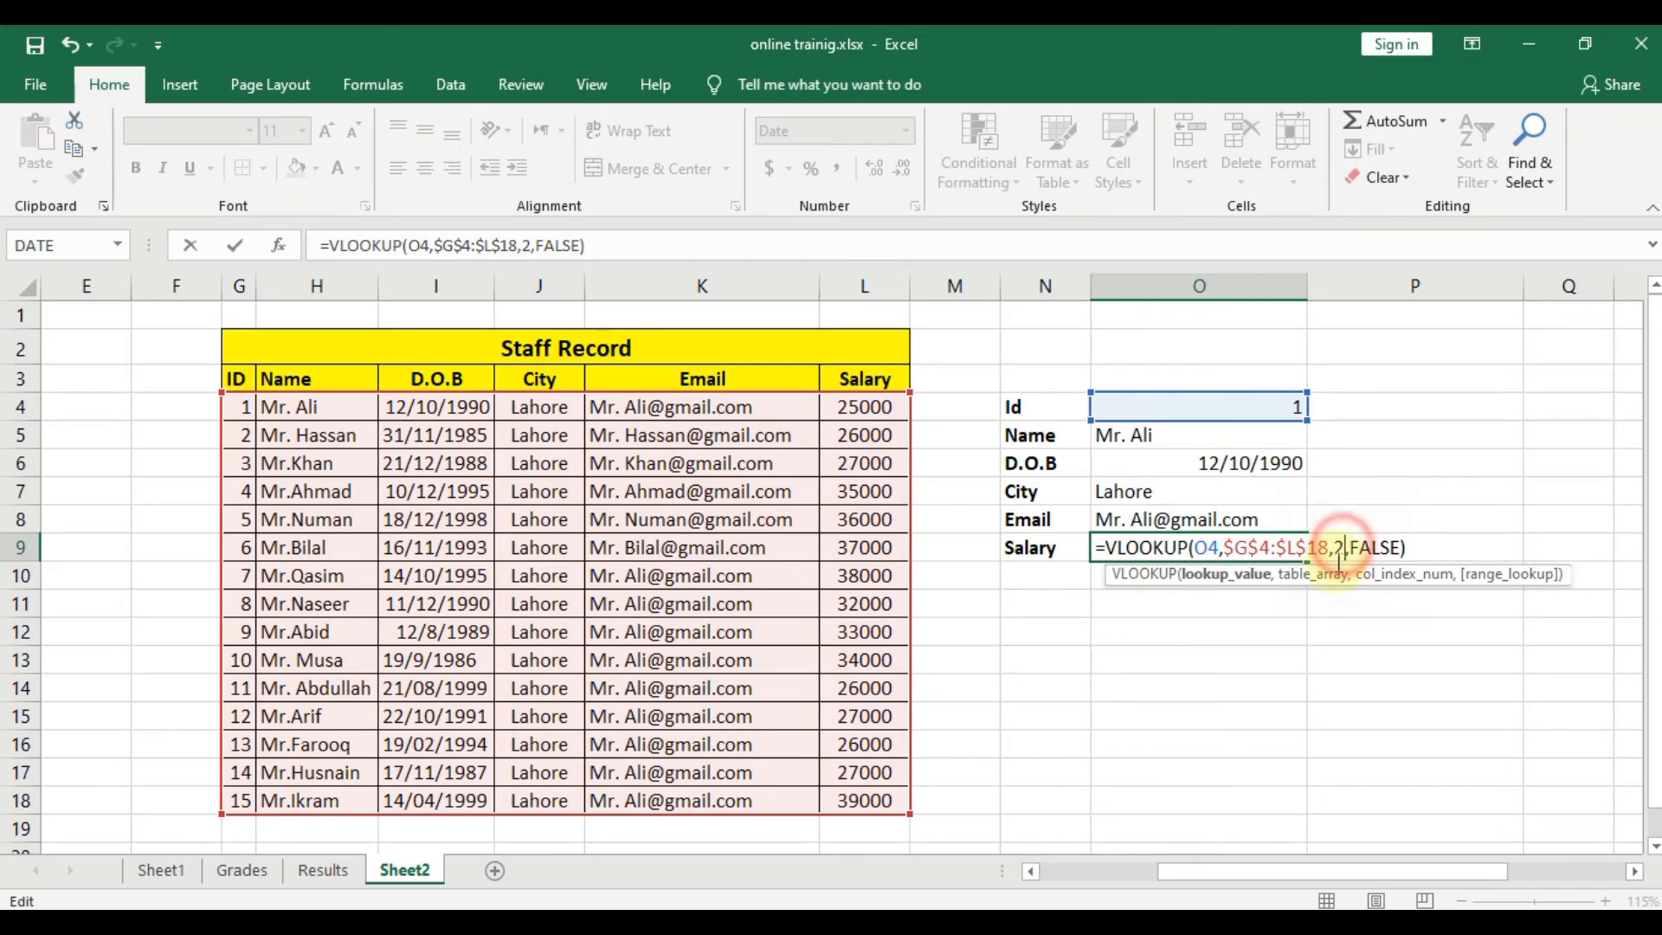
key(BackSpace)
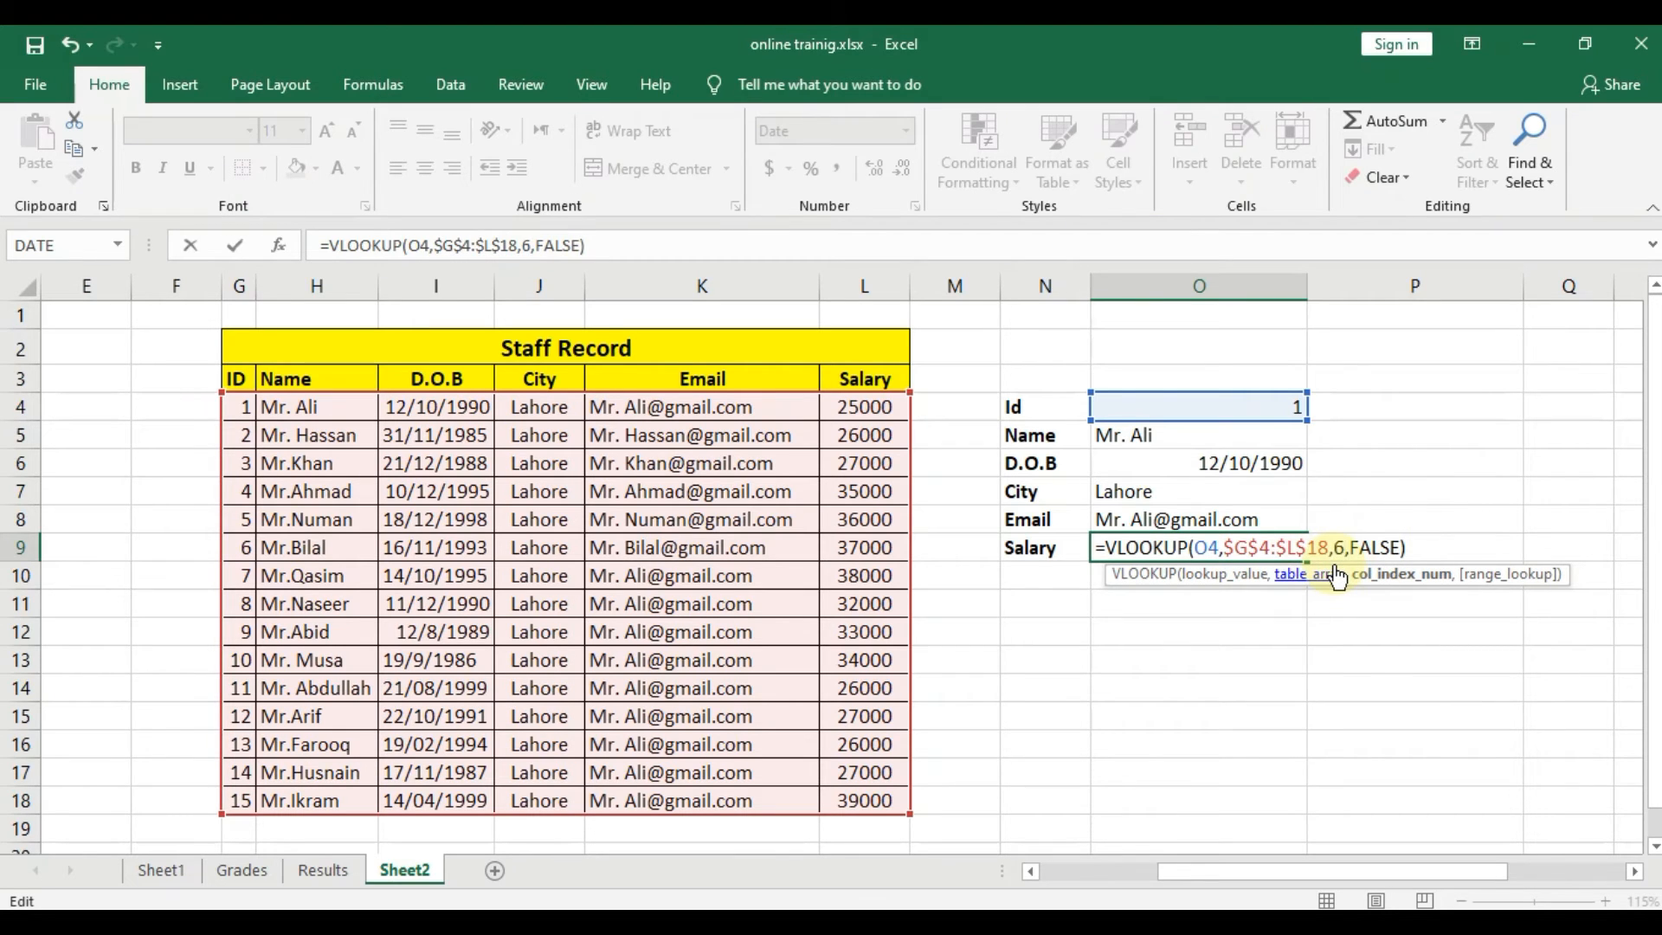
key(shift+Return)
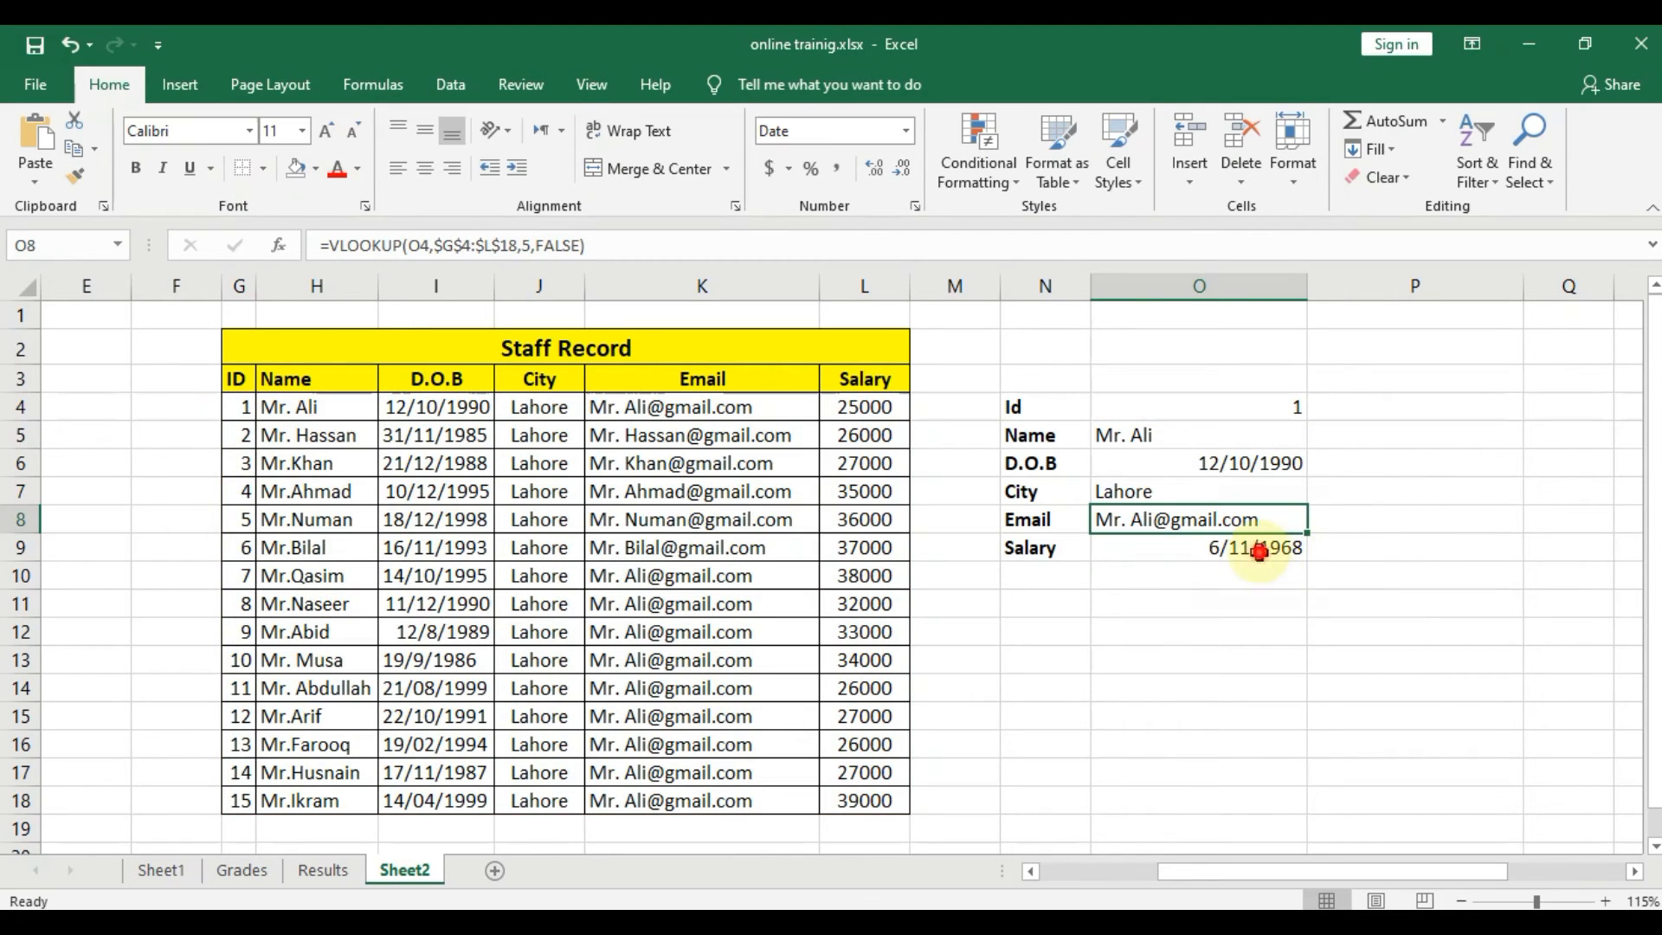
Change the number format of the Salary result in O9 to General
click(1255, 547)
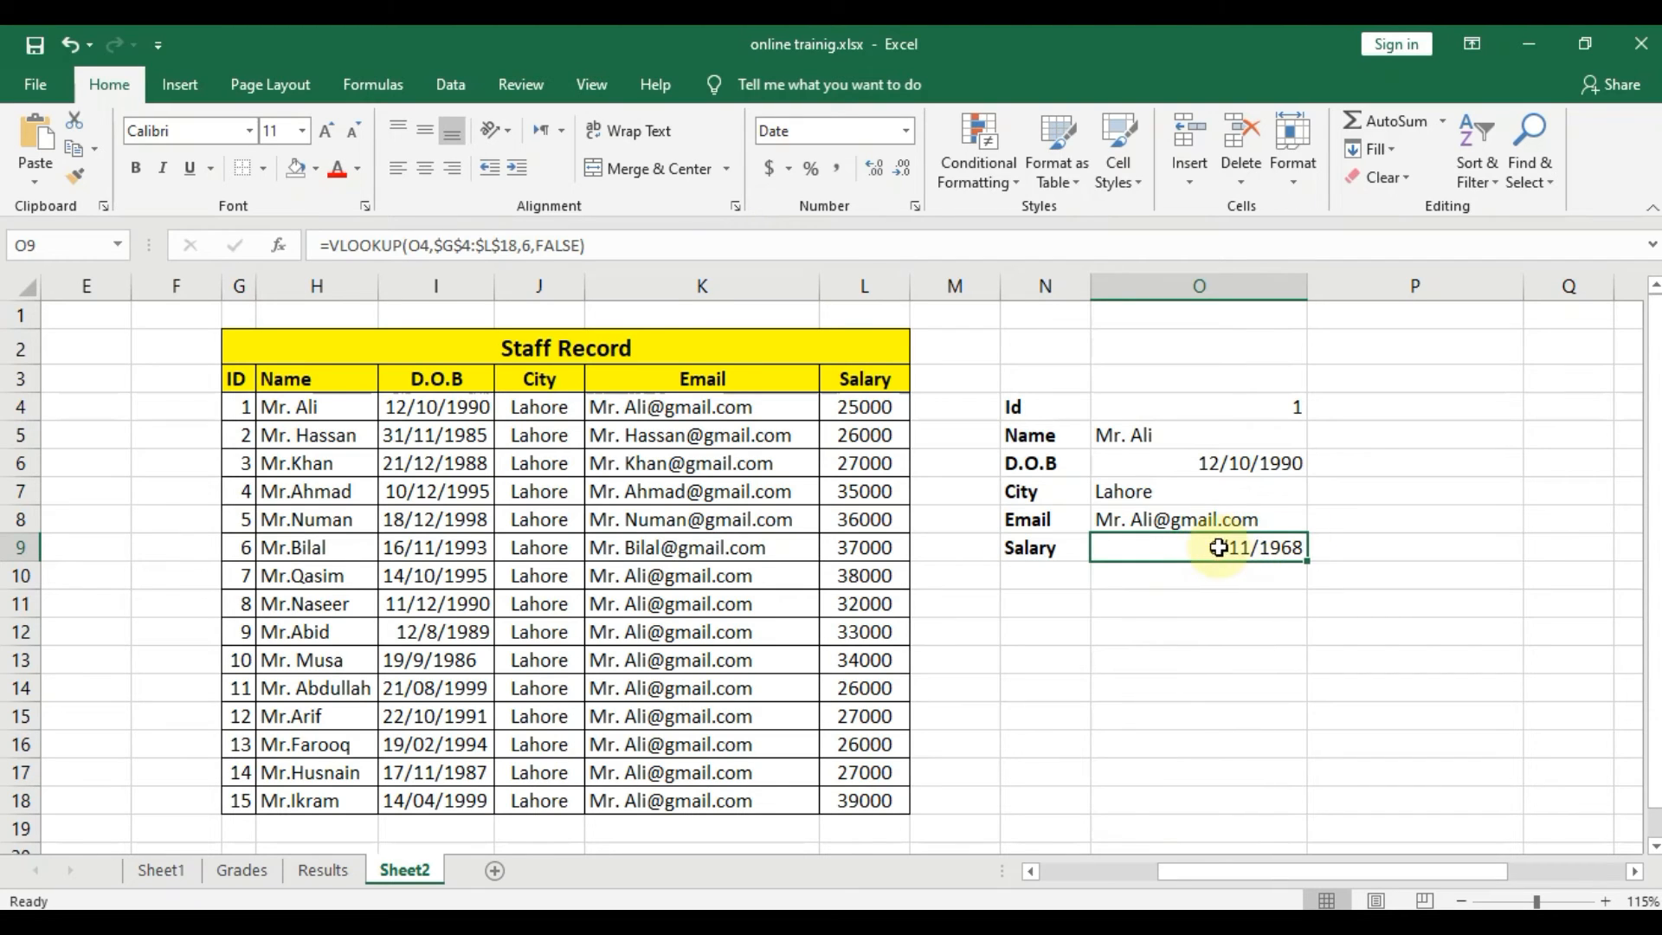
click(896, 137)
click(905, 137)
click(863, 165)
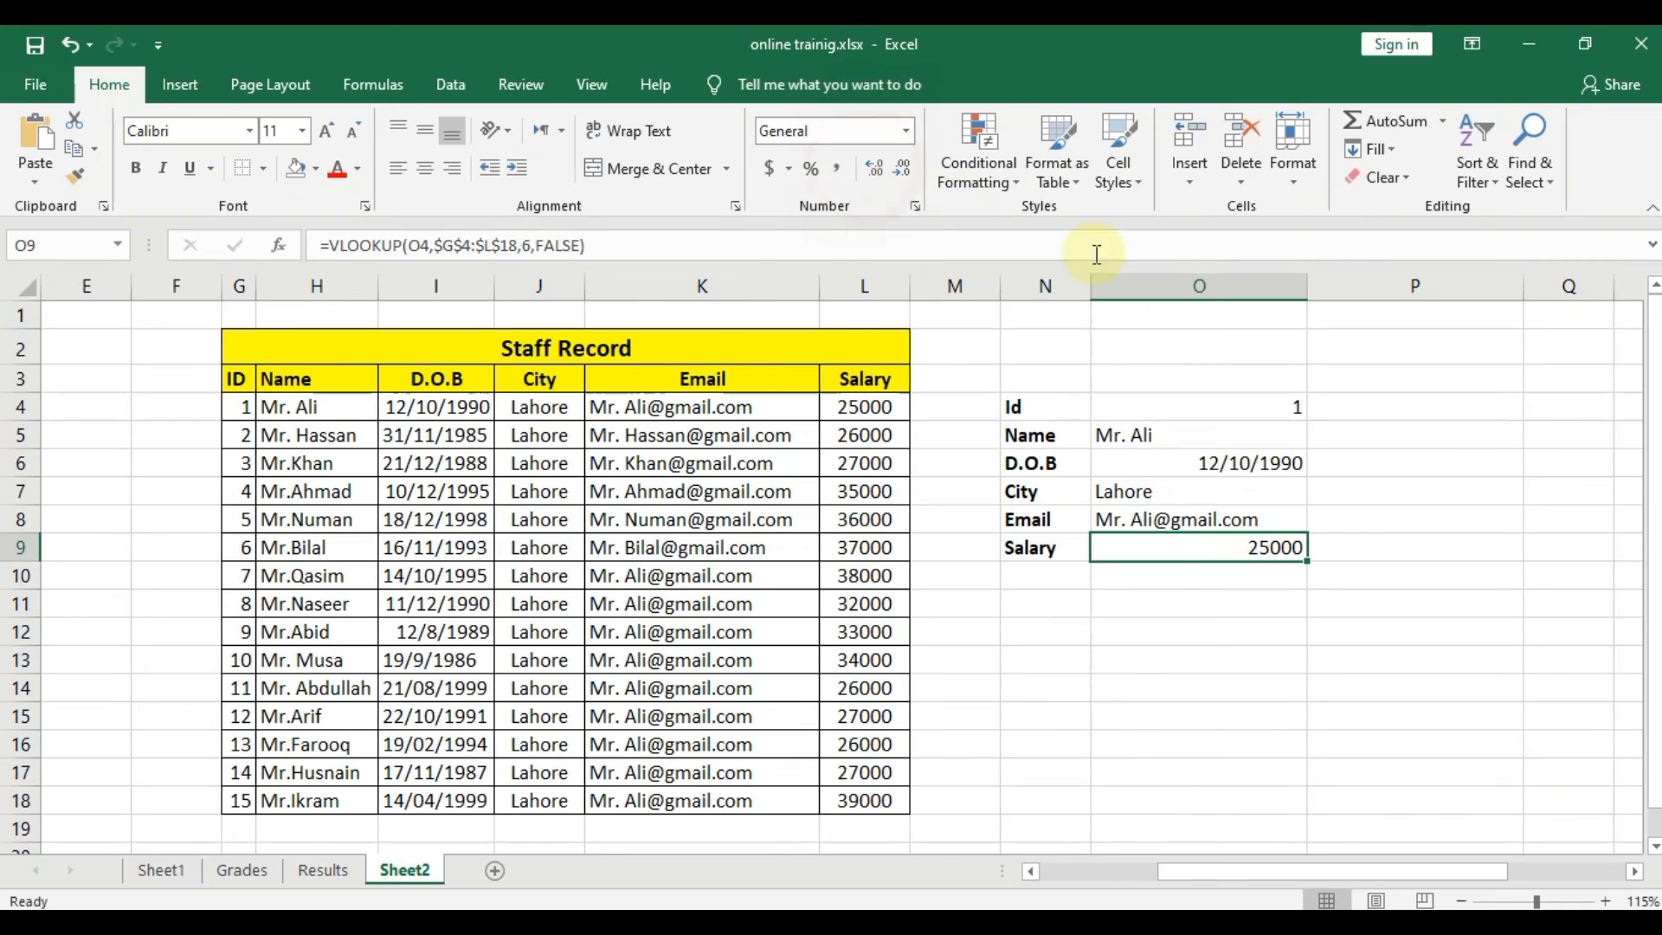
Review the lookup form's result cells from Salary in O9 up to the Id in O4
click(1353, 579)
click(1266, 571)
click(1270, 547)
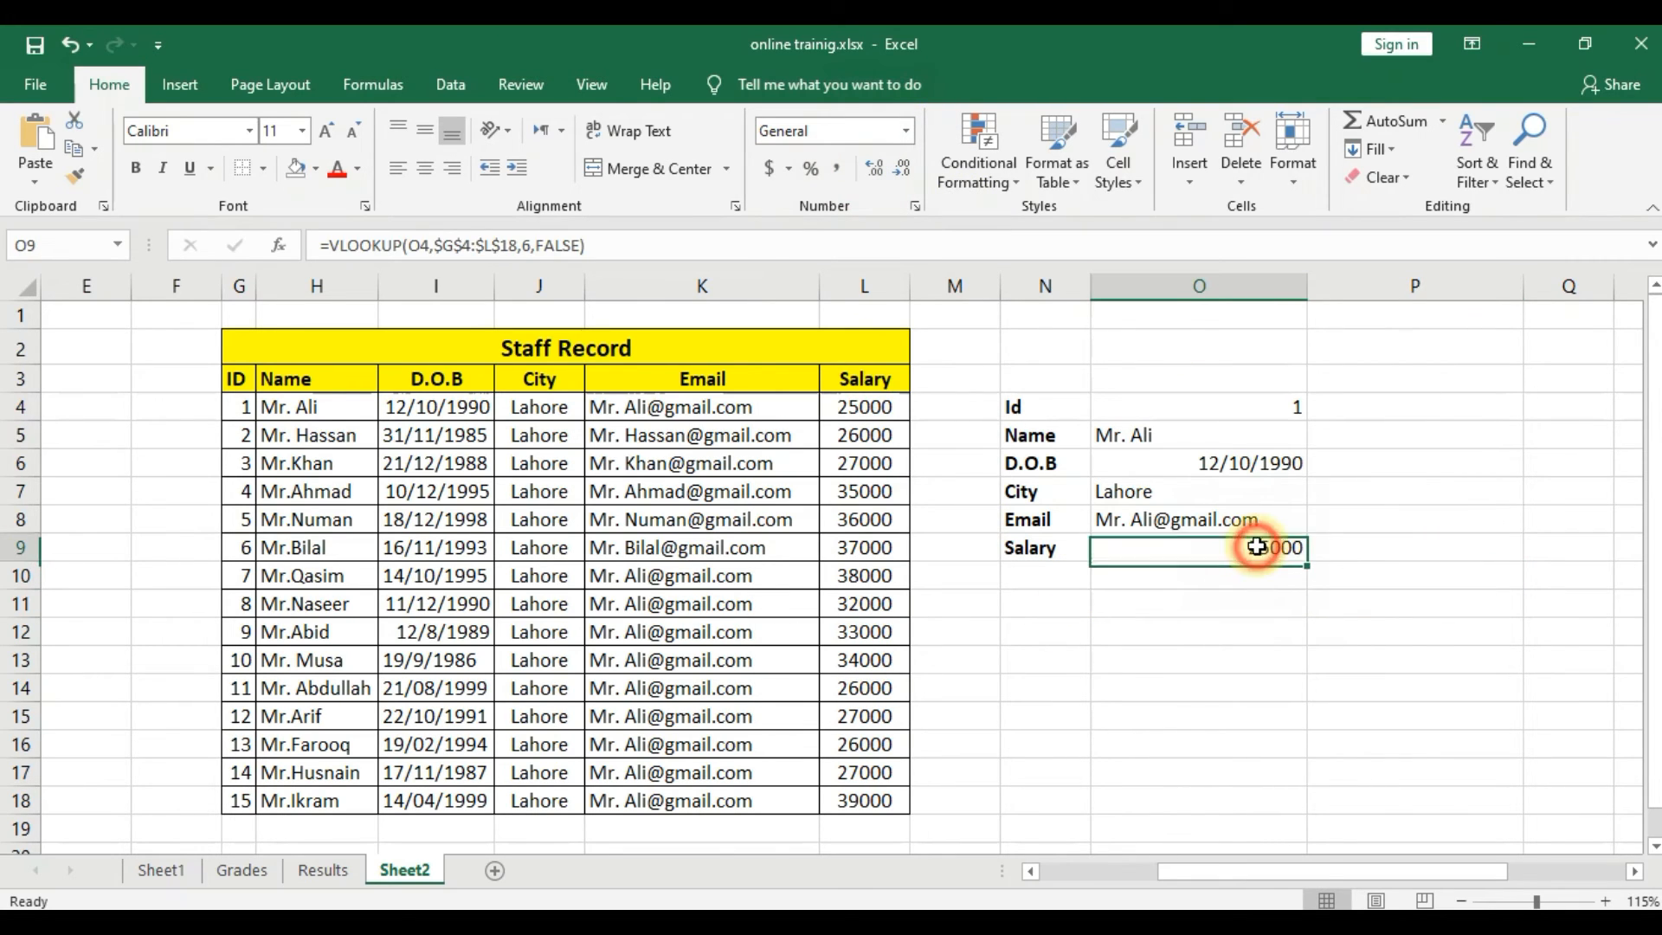
click(1235, 510)
click(1226, 492)
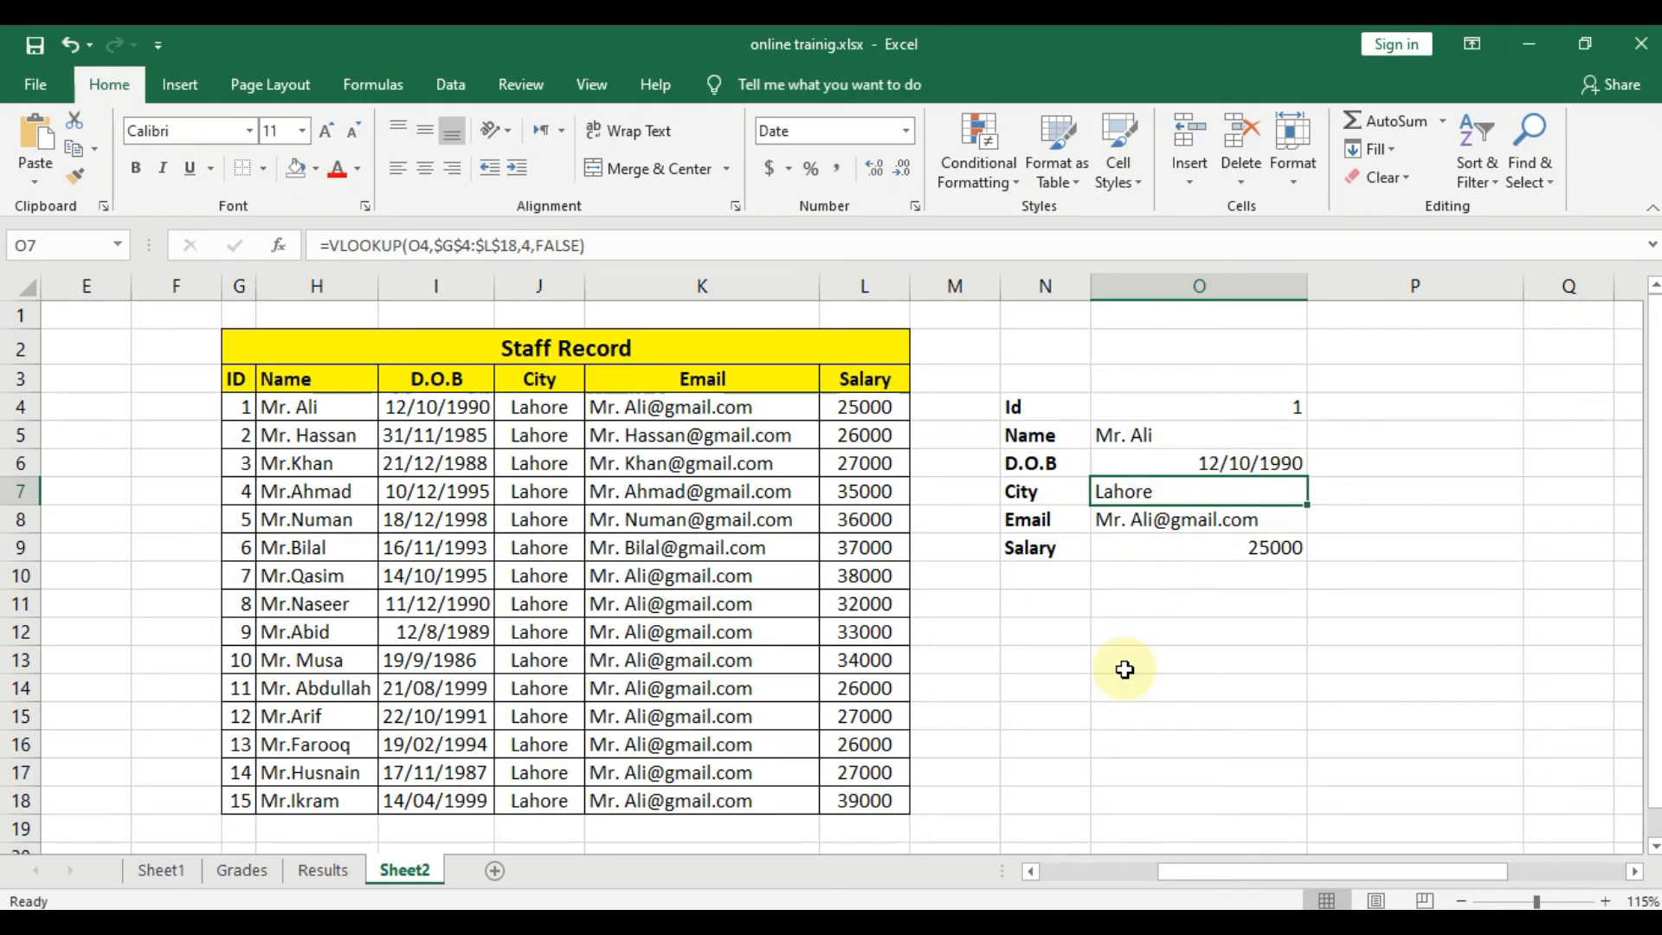
click(1207, 461)
click(1203, 434)
click(1179, 405)
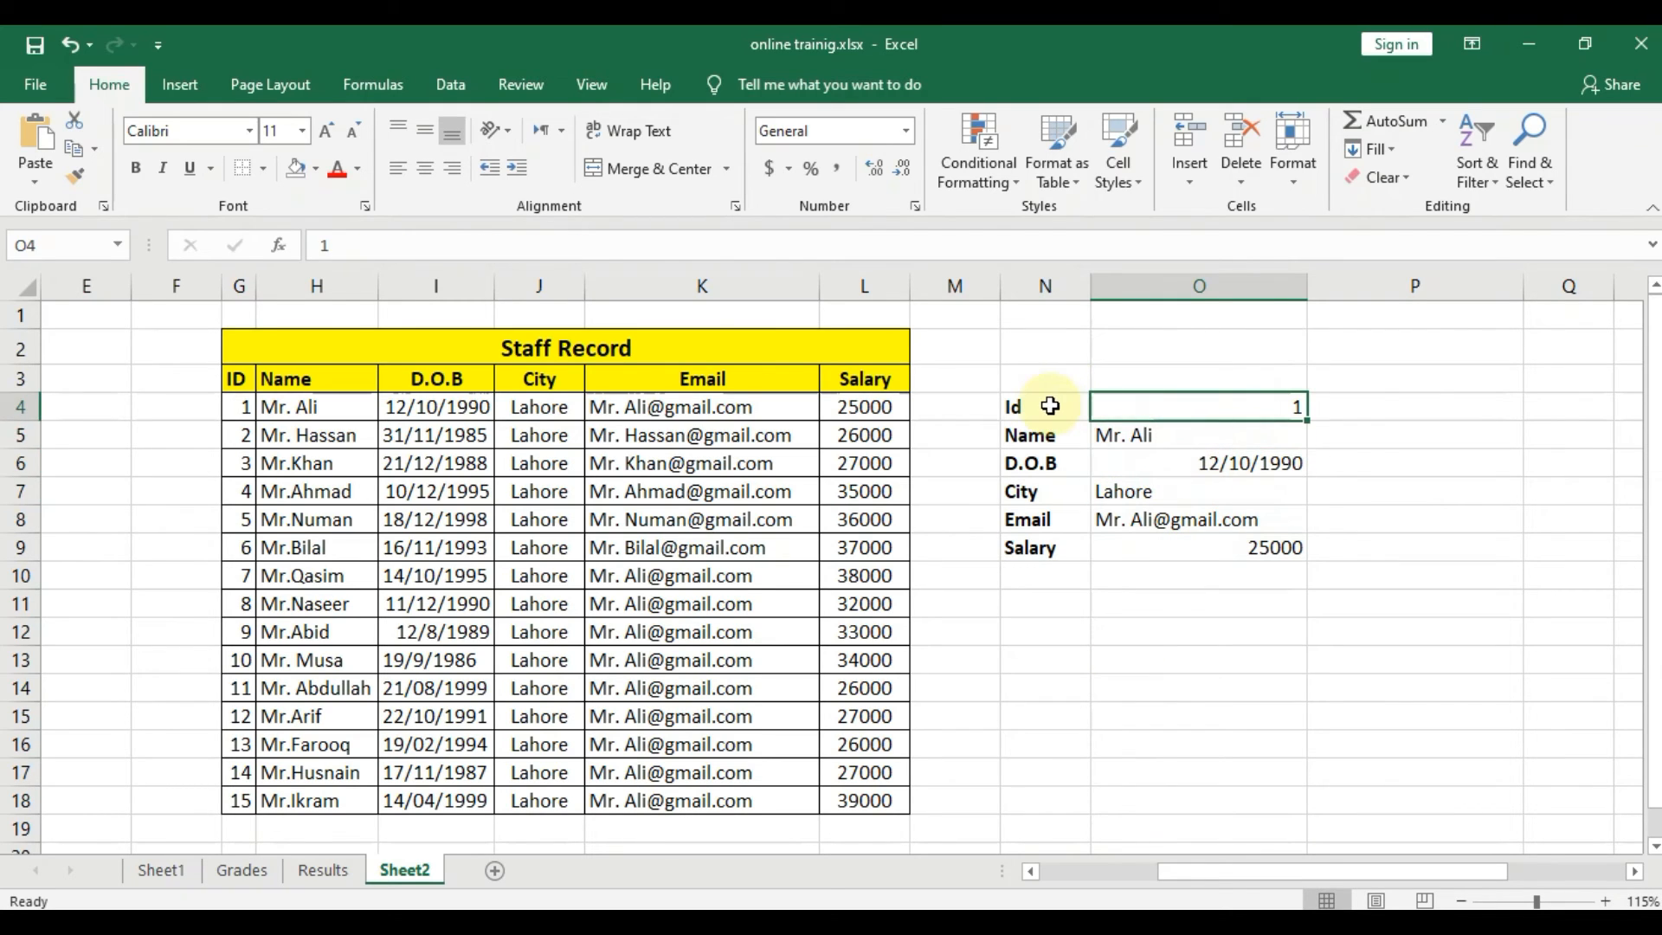
drag(1053, 410, 1149, 545)
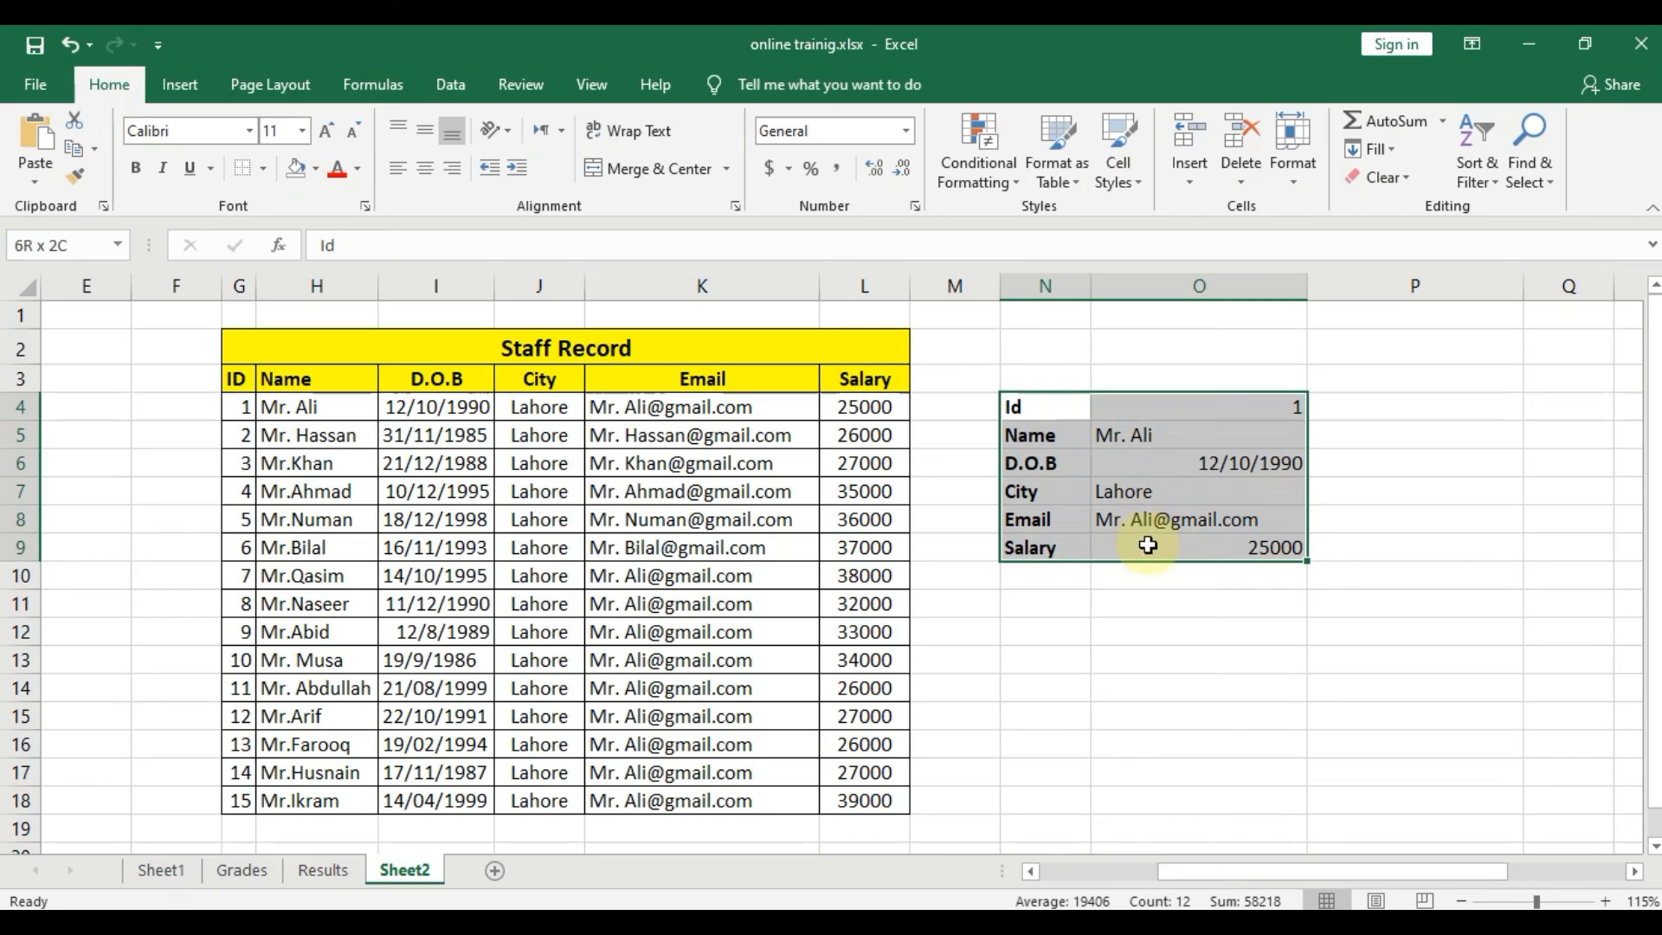
click(1337, 491)
Set the lookup Id in cell O4 to 12
click(1280, 401)
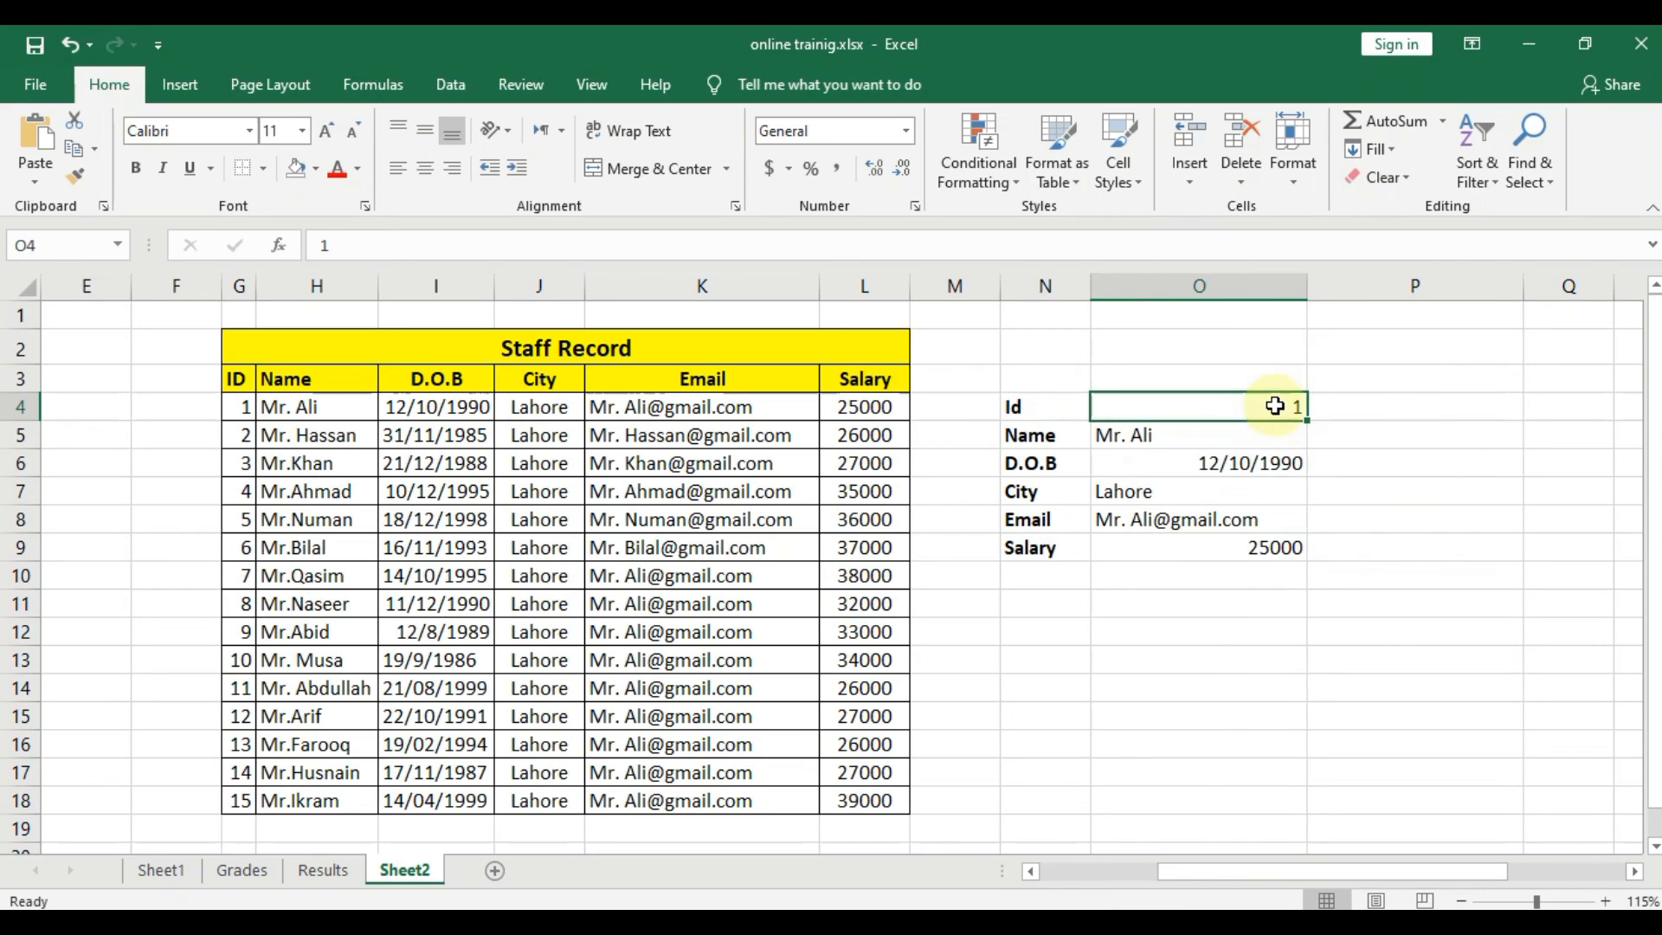
double_click(1277, 404)
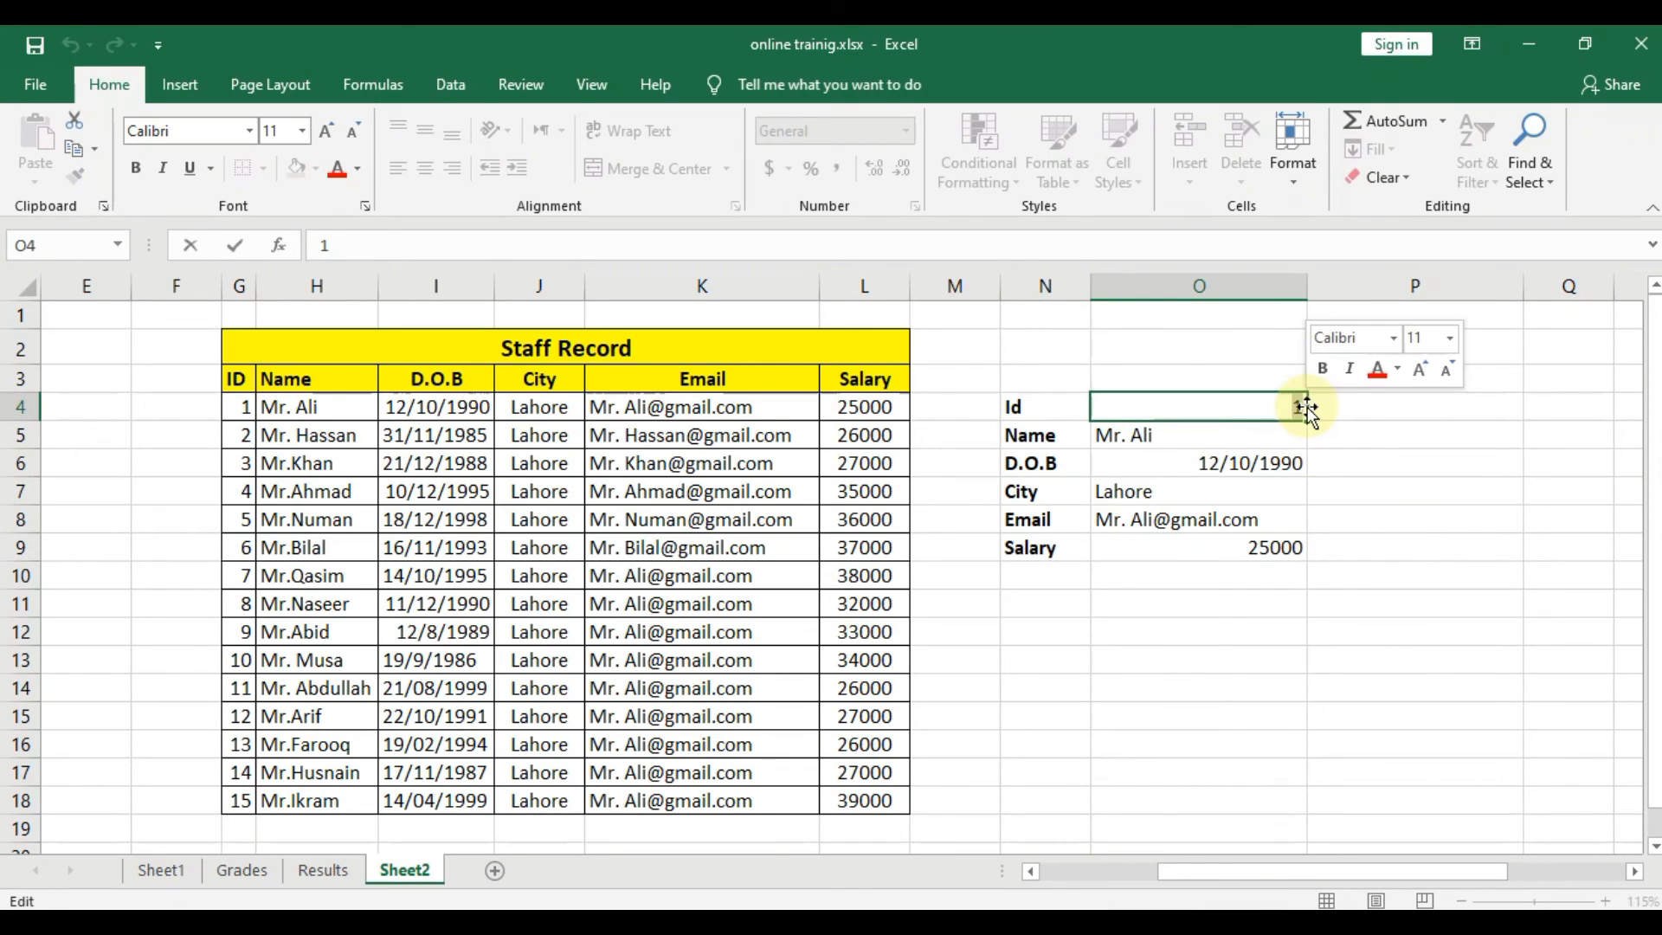
text(1)
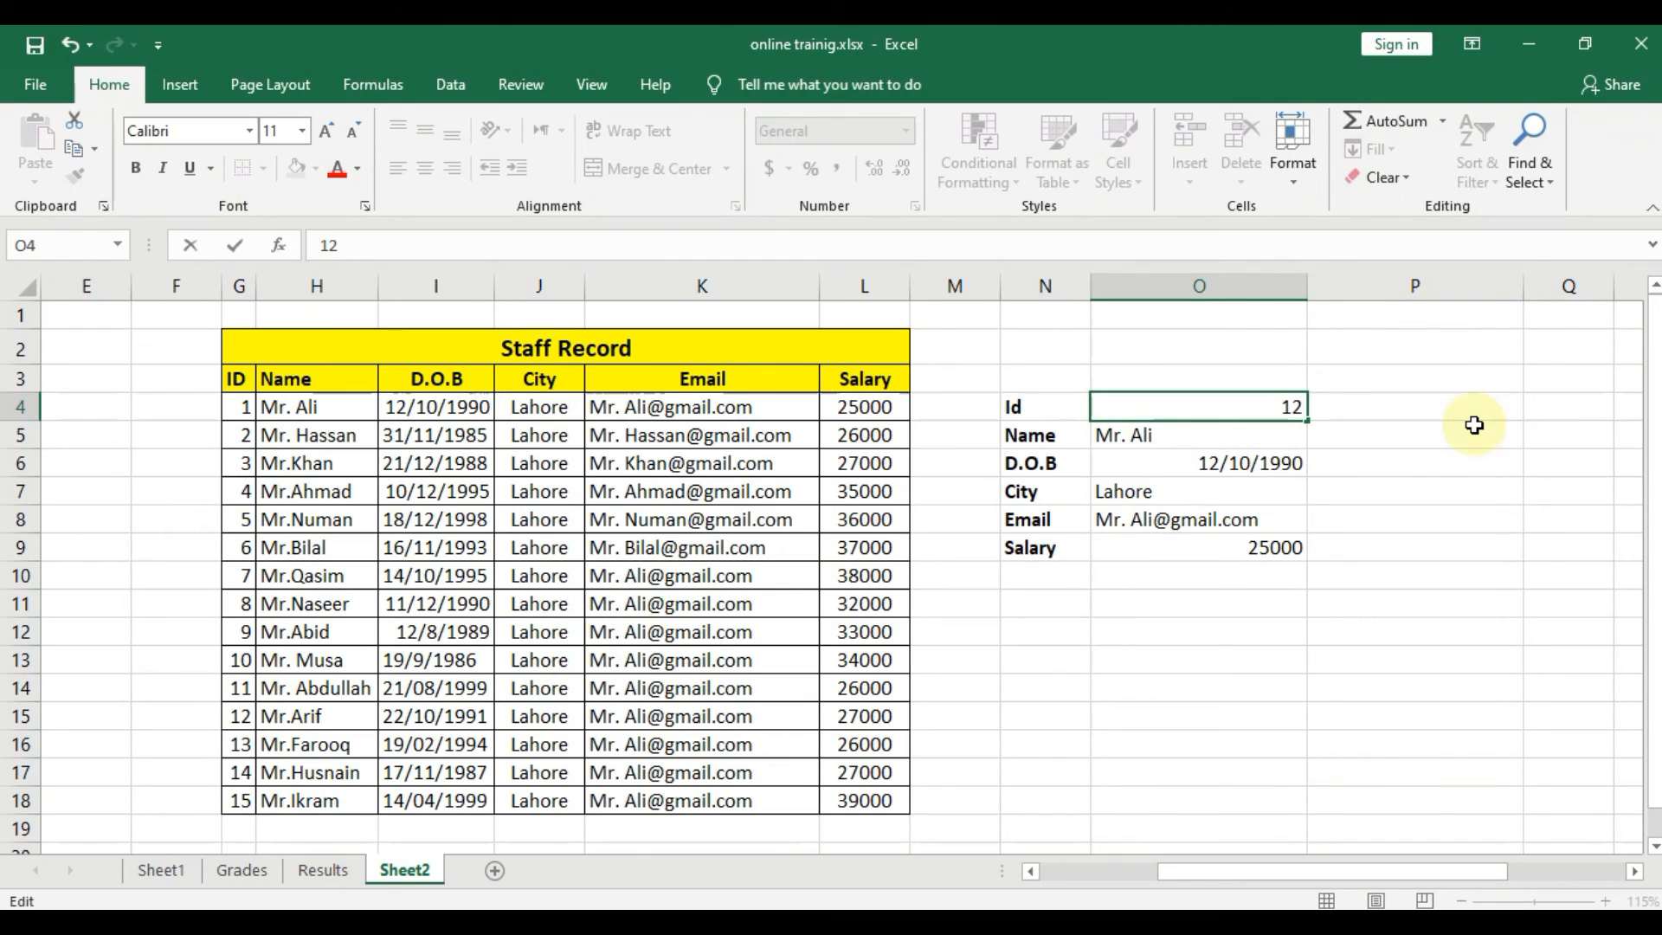
text(2)
key(Return)
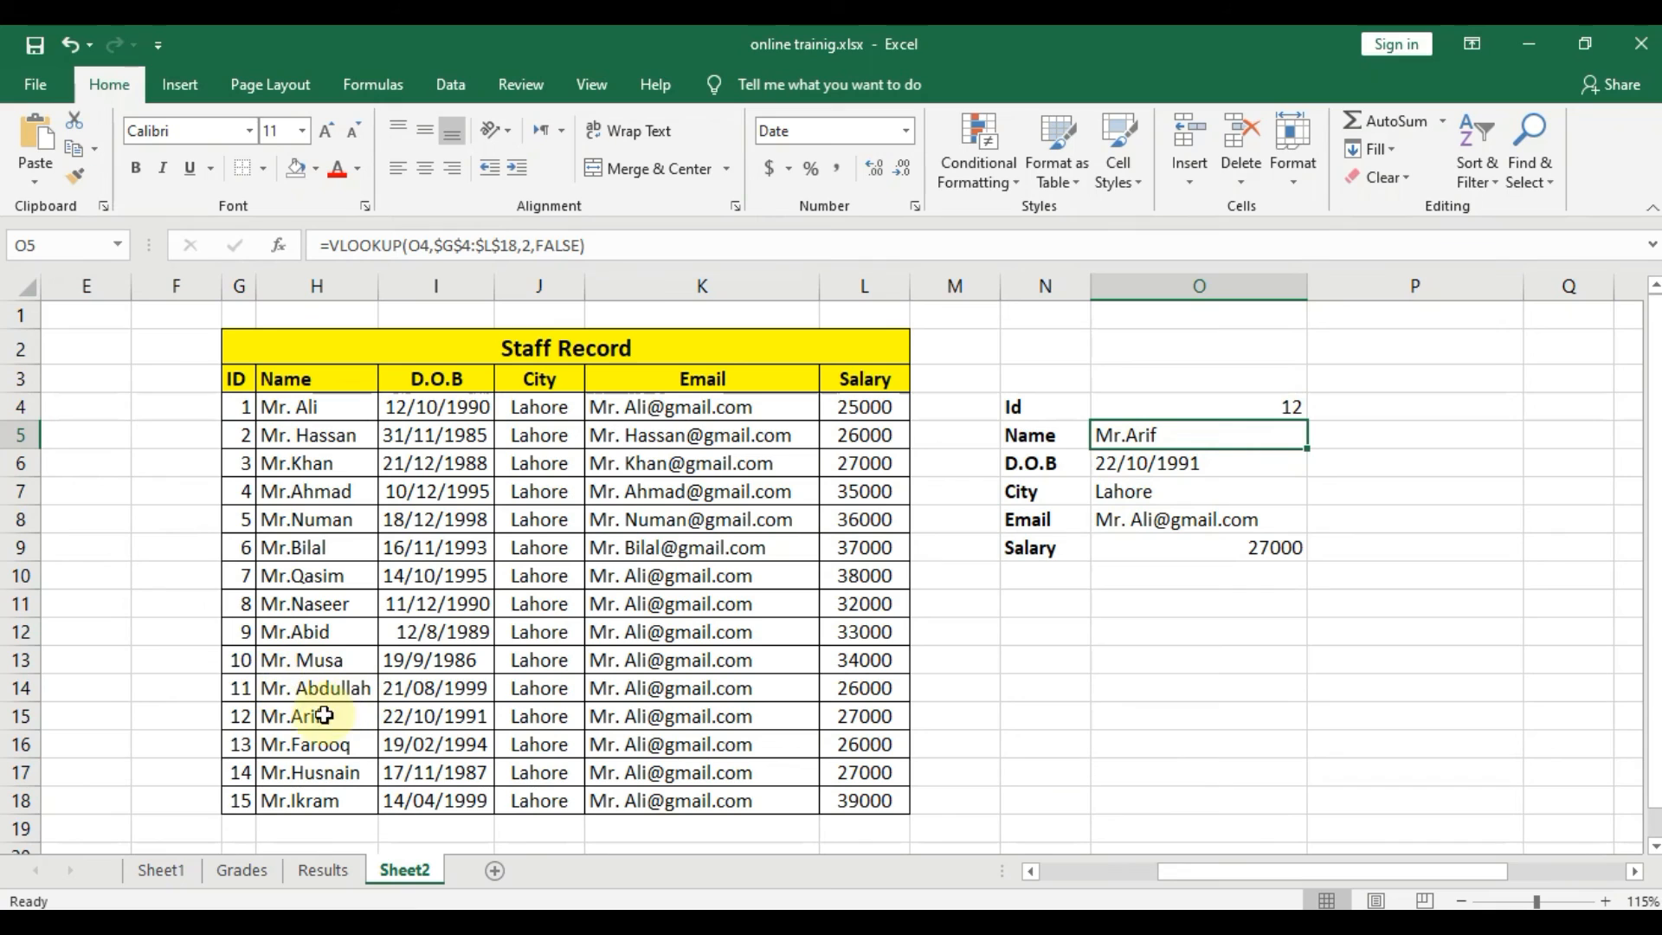
Compare the Id 12 row of the Staff Record table with the values in the lookup form N4:O9
drag(290, 717, 874, 721)
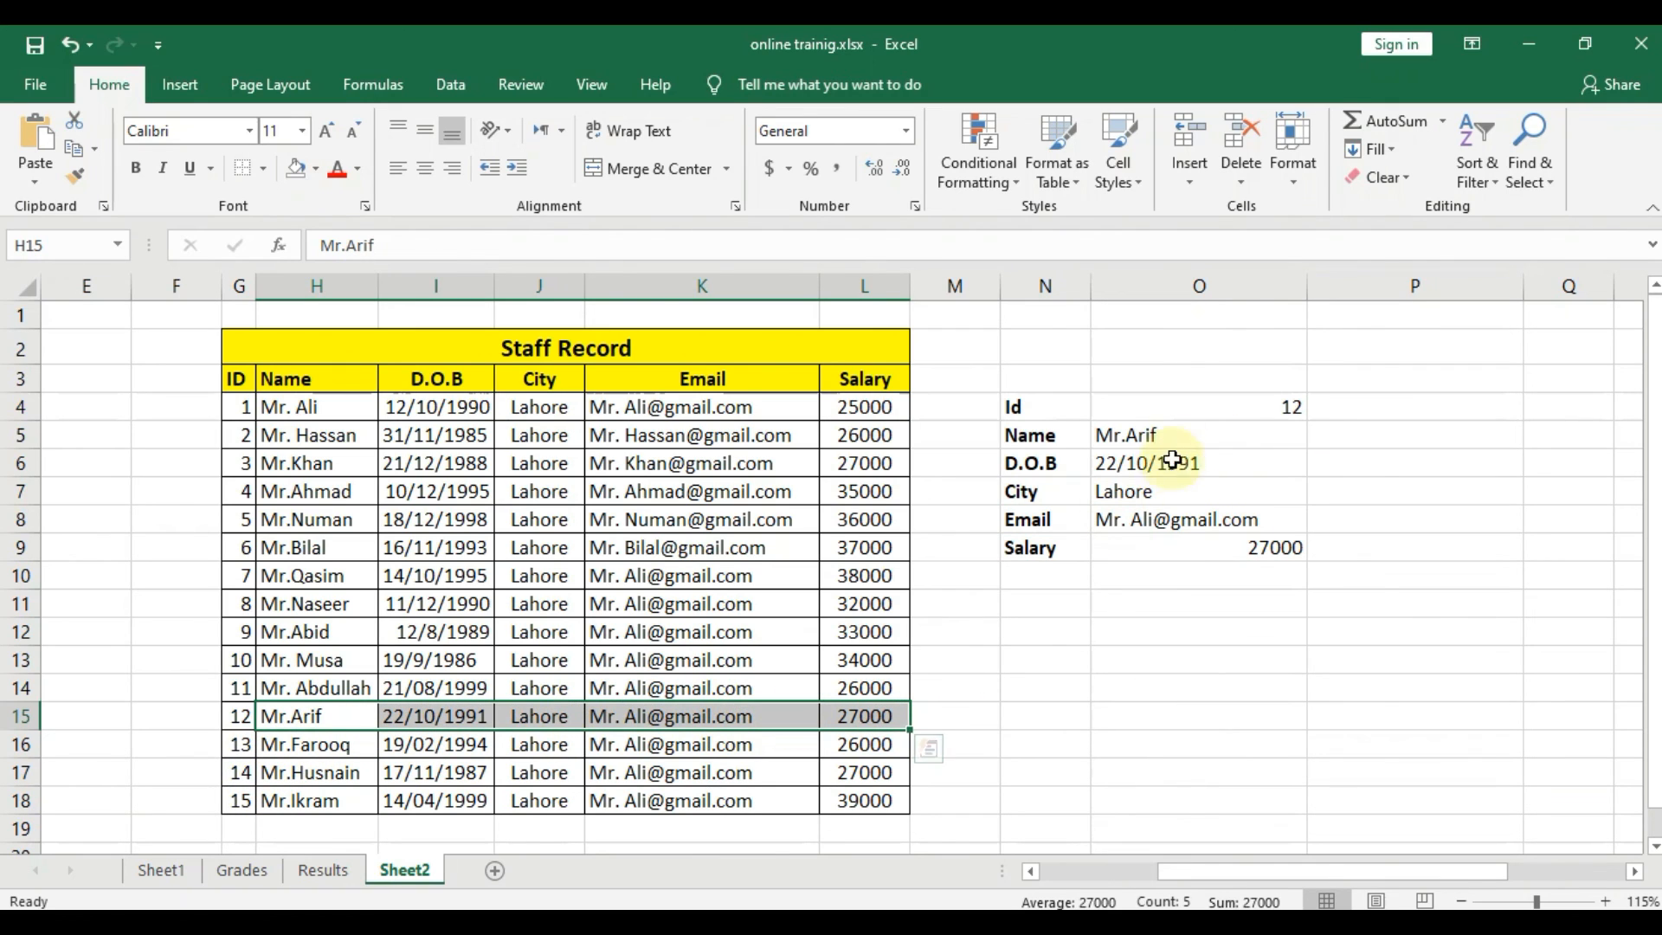
drag(1161, 435, 1180, 547)
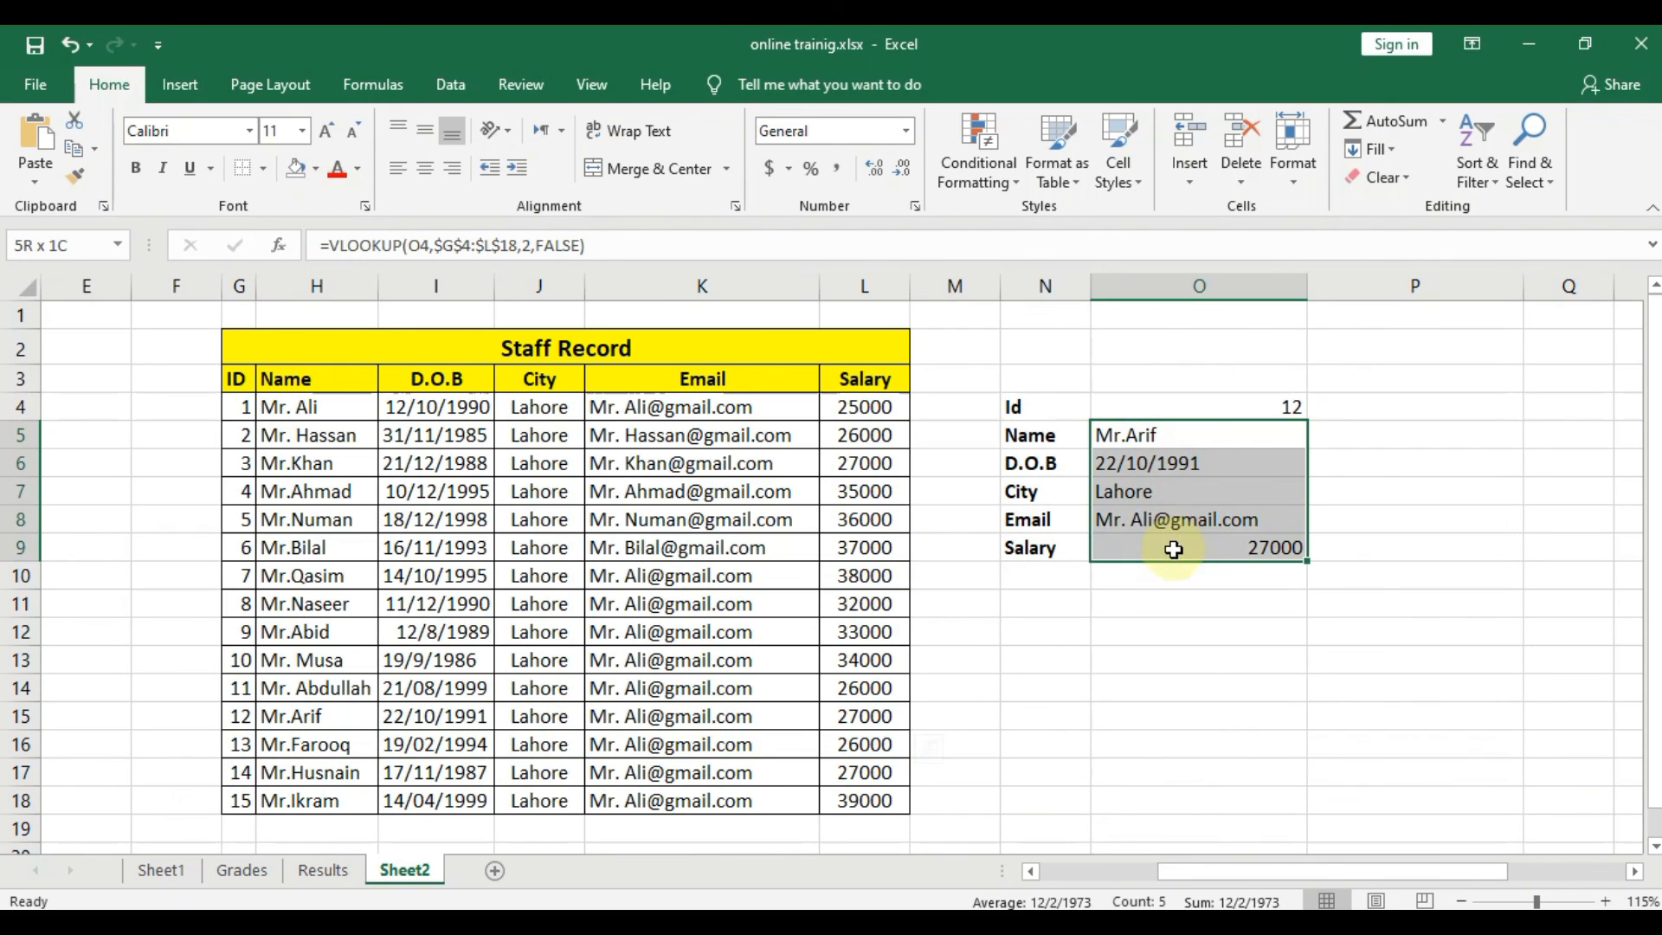
click(1102, 399)
drag(1042, 404, 1154, 575)
click(1043, 633)
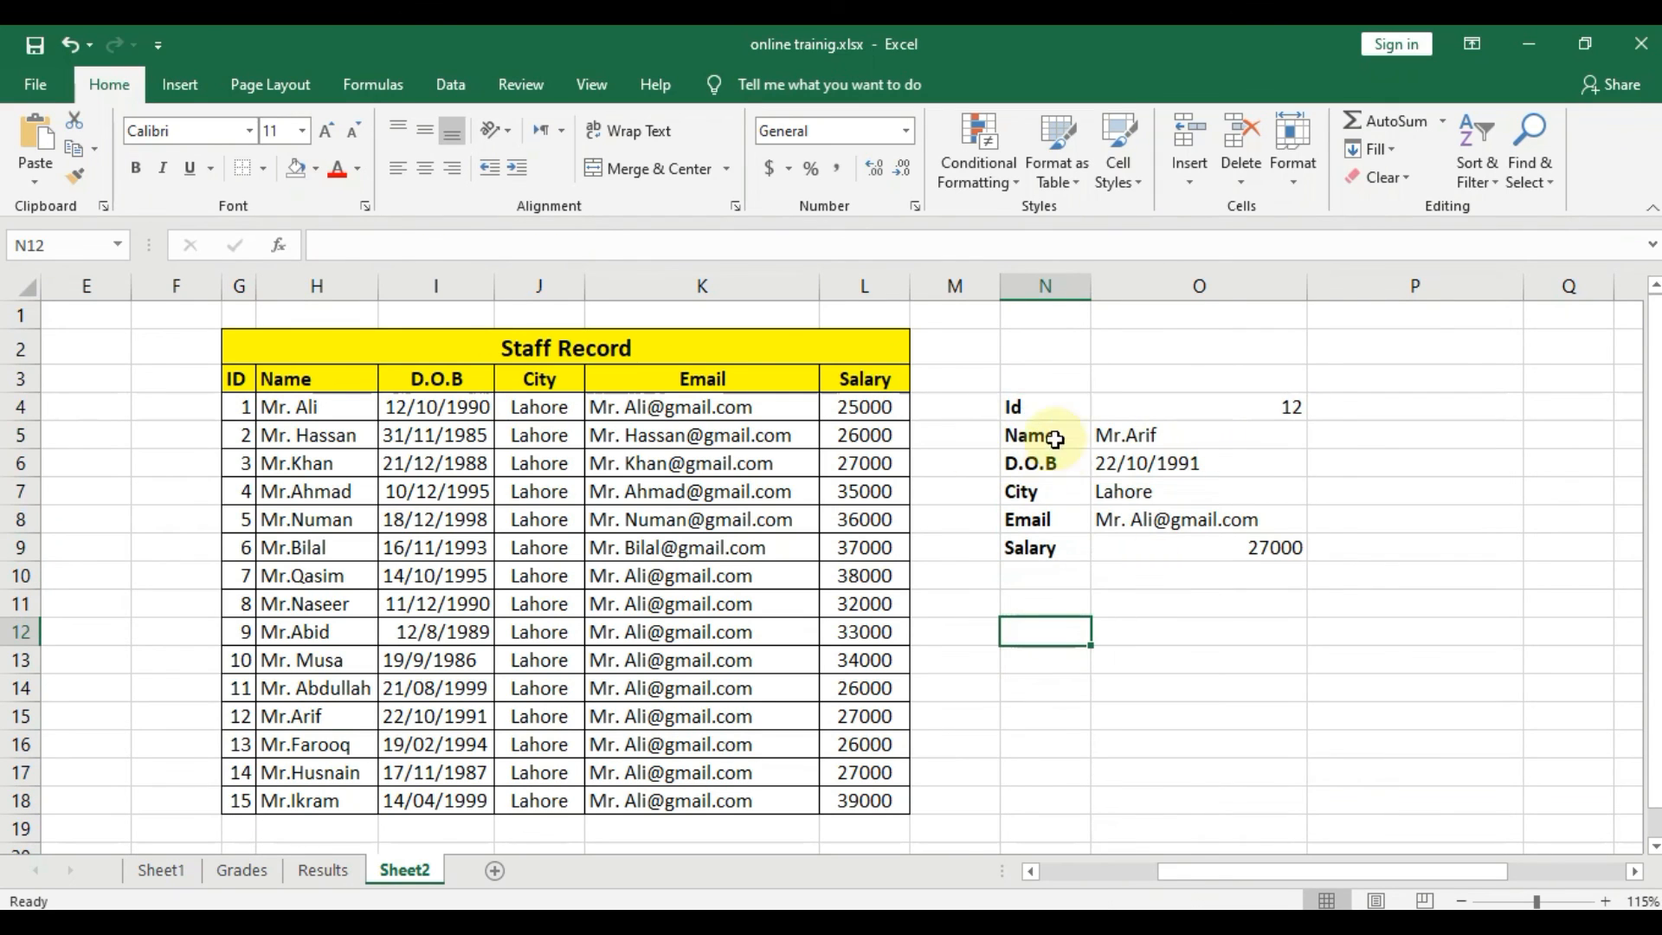
click(973, 409)
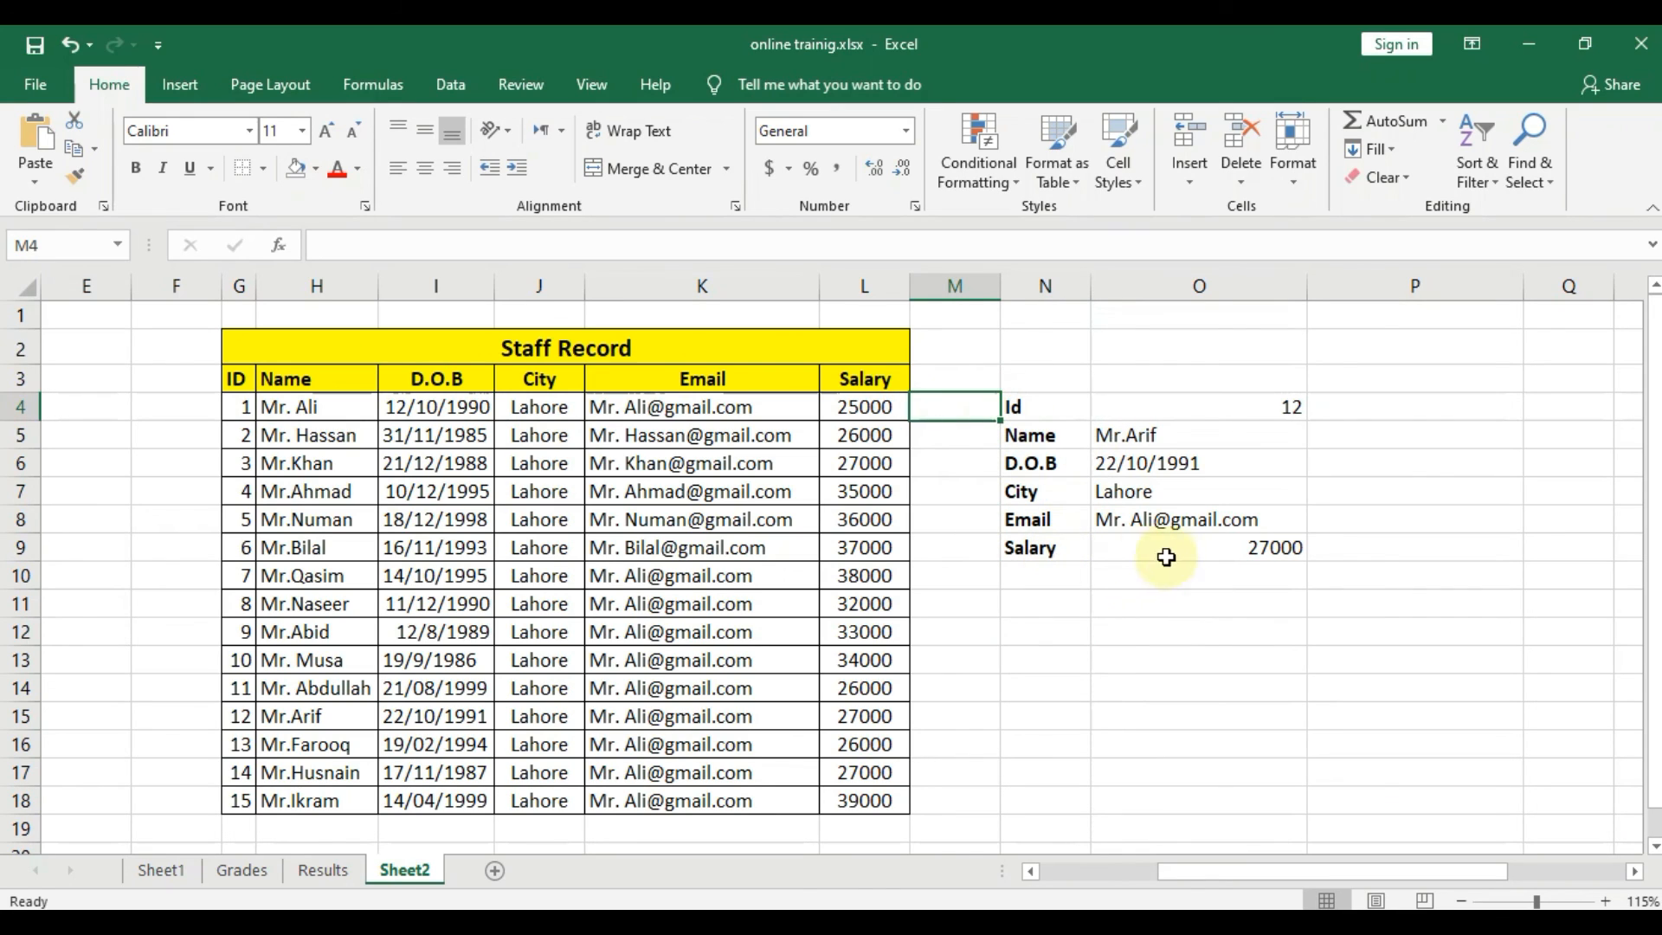
drag(1039, 407, 1198, 547)
click(1036, 631)
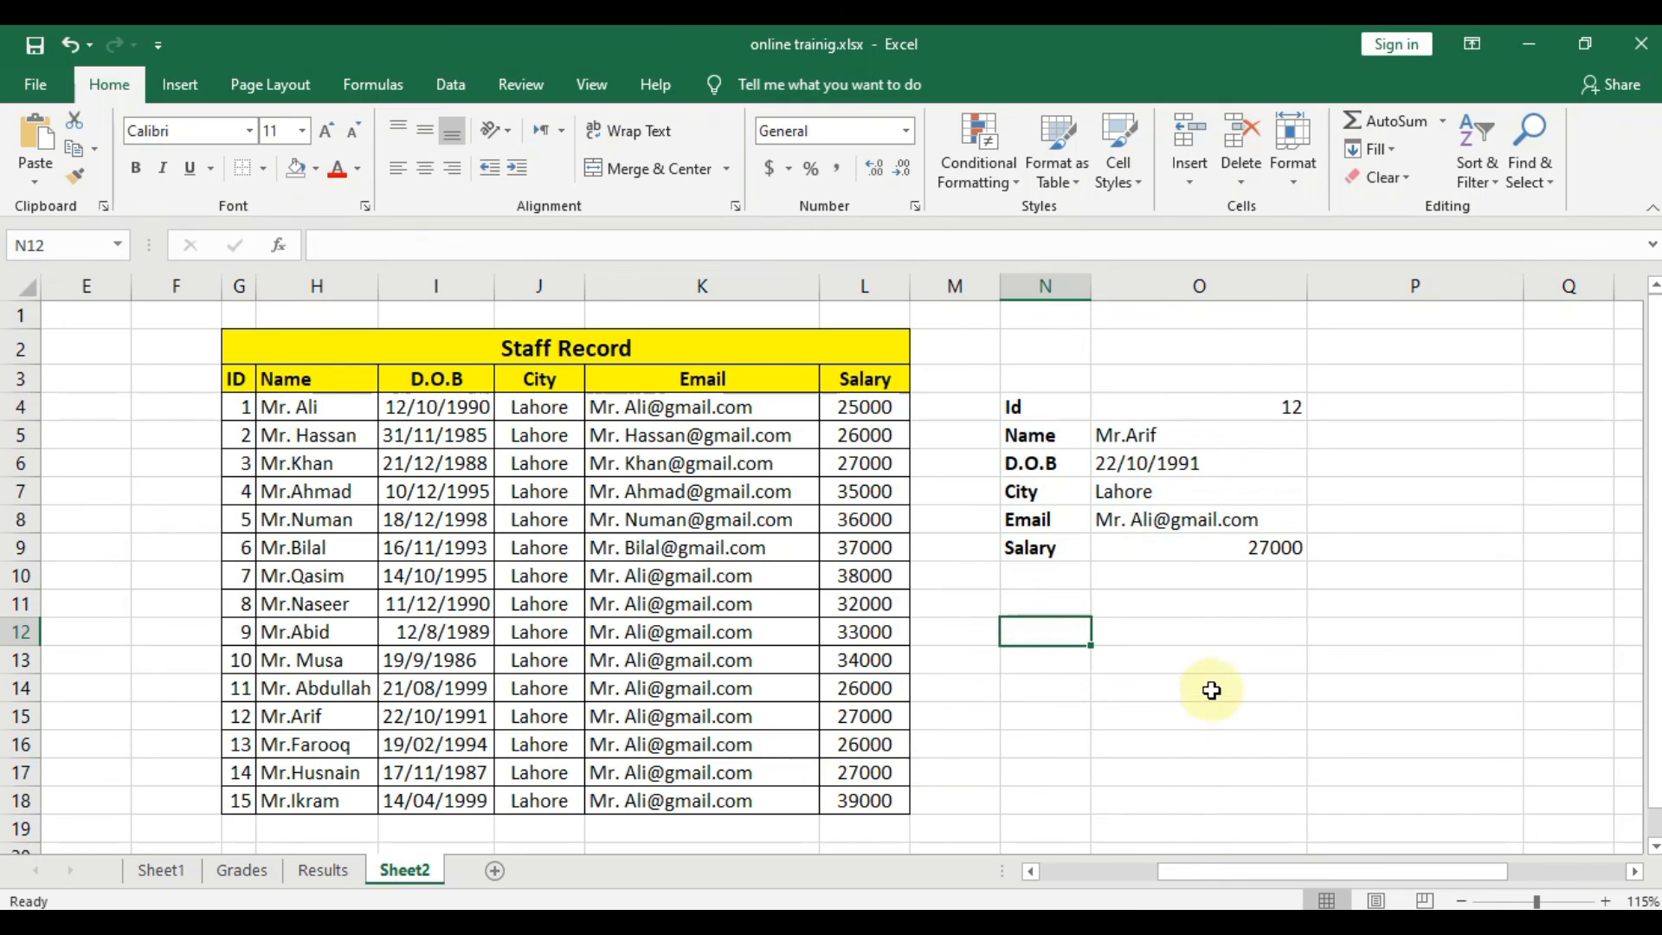